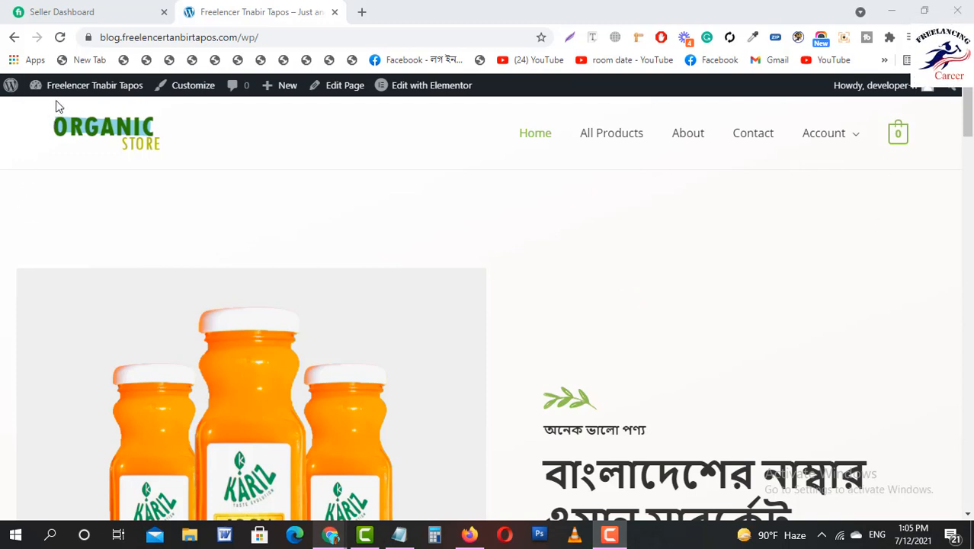
Go to the site's admin Dashboard through the site-name menu on the front-end admin bar.
mouse_move(74, 90)
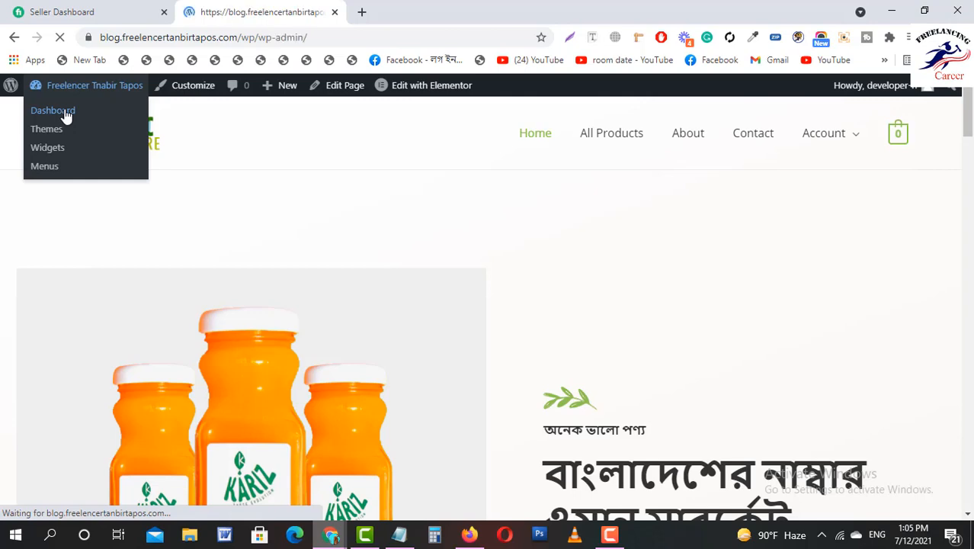
Search the Add New Plugins directory for 'itheme'.
scroll(378, 359, "down", 5)
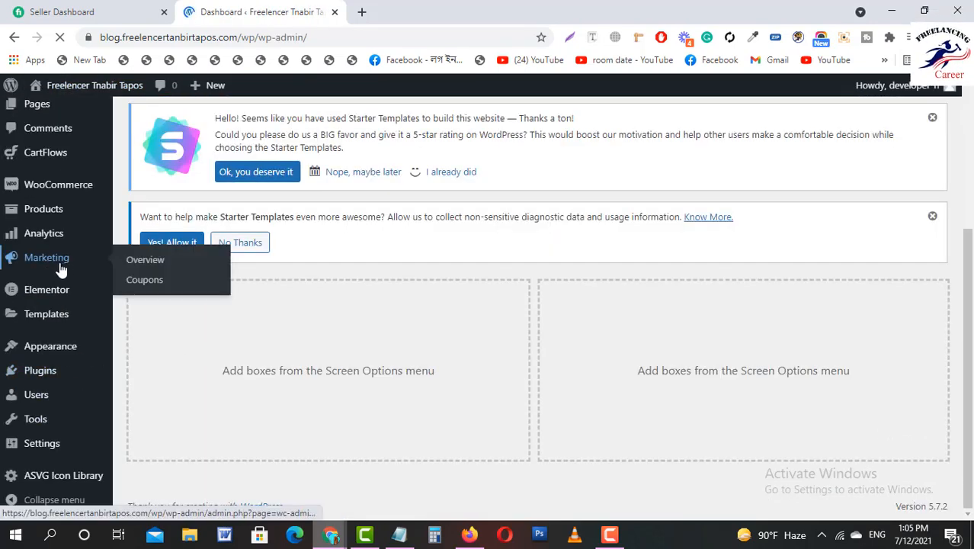
mouse_move(51, 371)
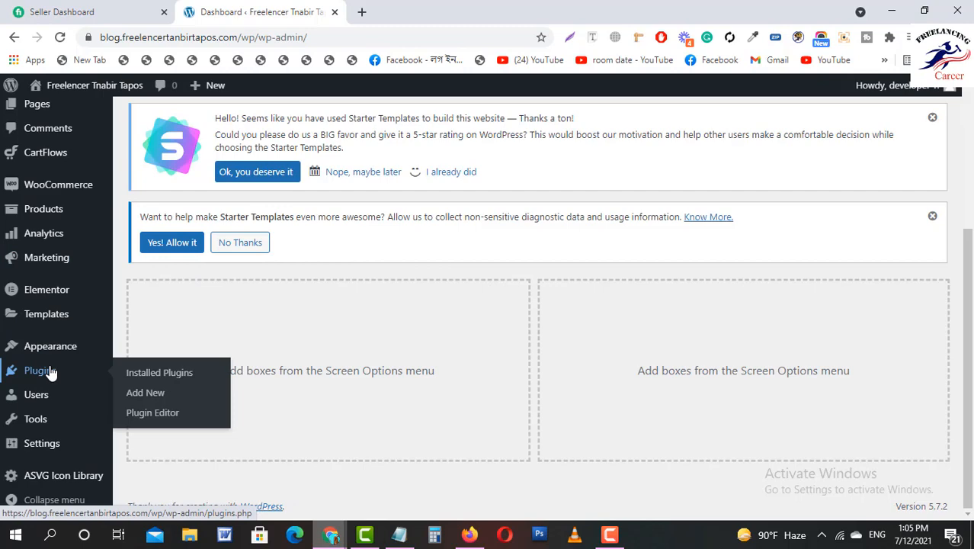
left_click(152, 397)
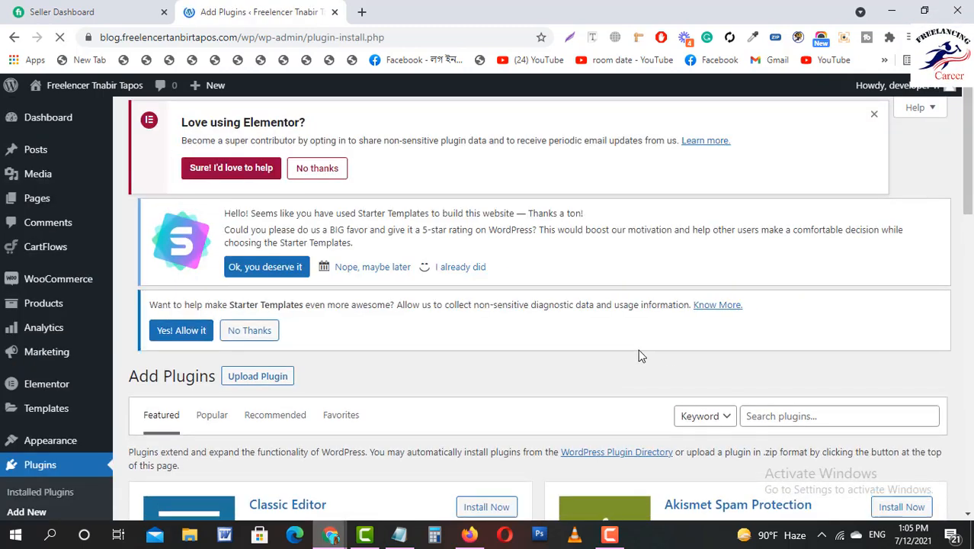
scroll(765, 251, "down", 3)
left_click(763, 216)
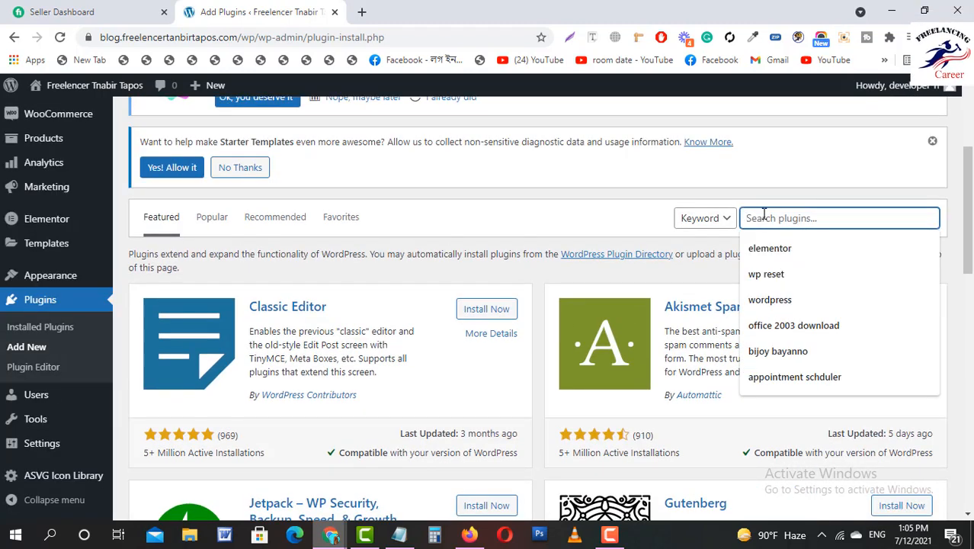
type("itheme")
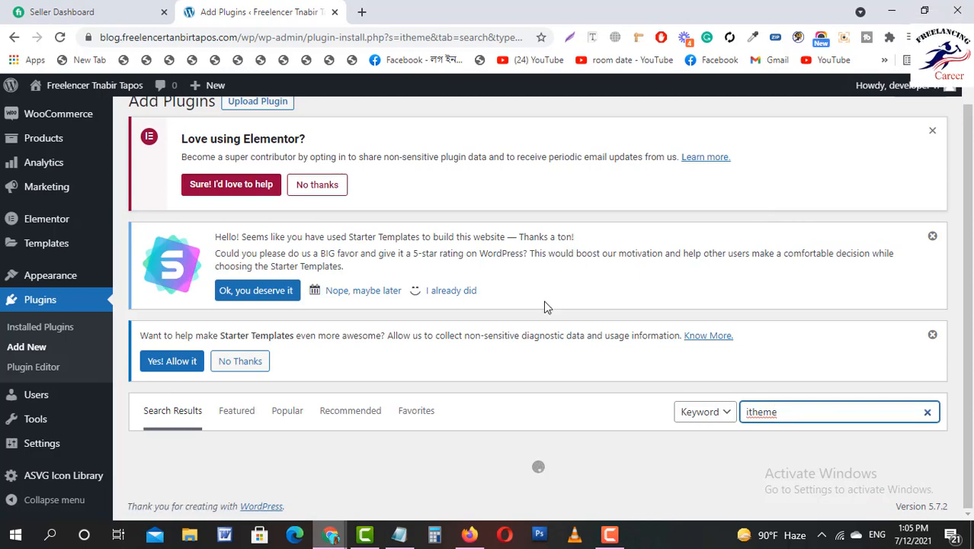
Install and activate the iThemes Security plugin.
scroll(526, 347, "down", 3)
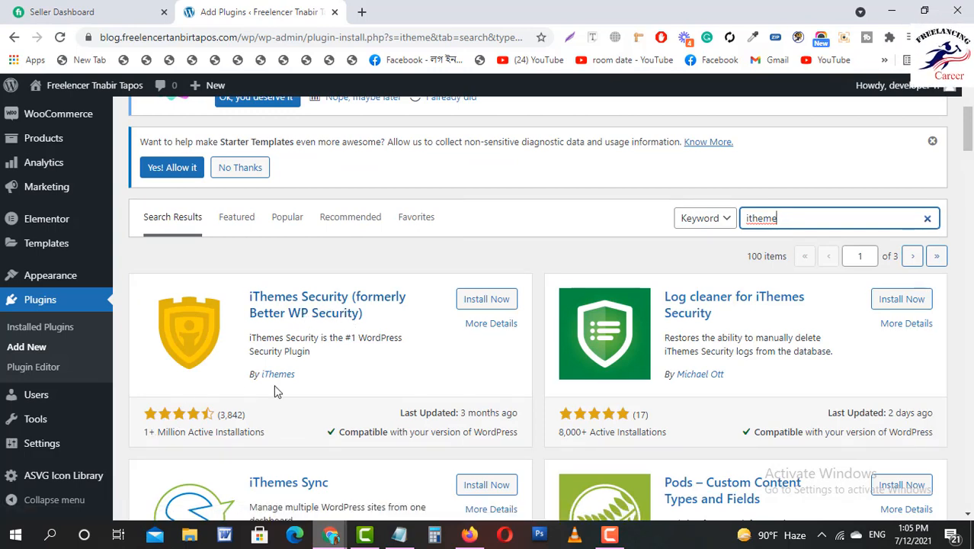
left_click(494, 300)
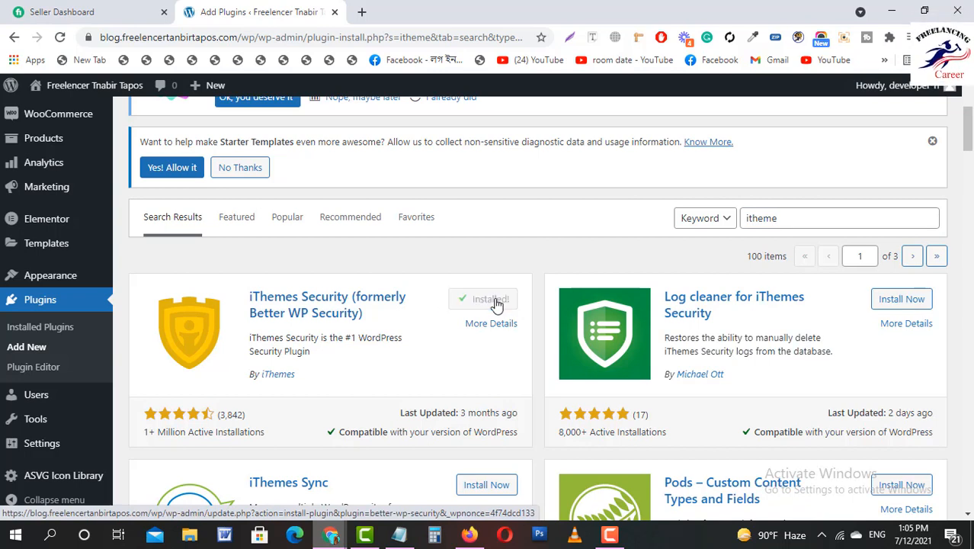
left_click(480, 302)
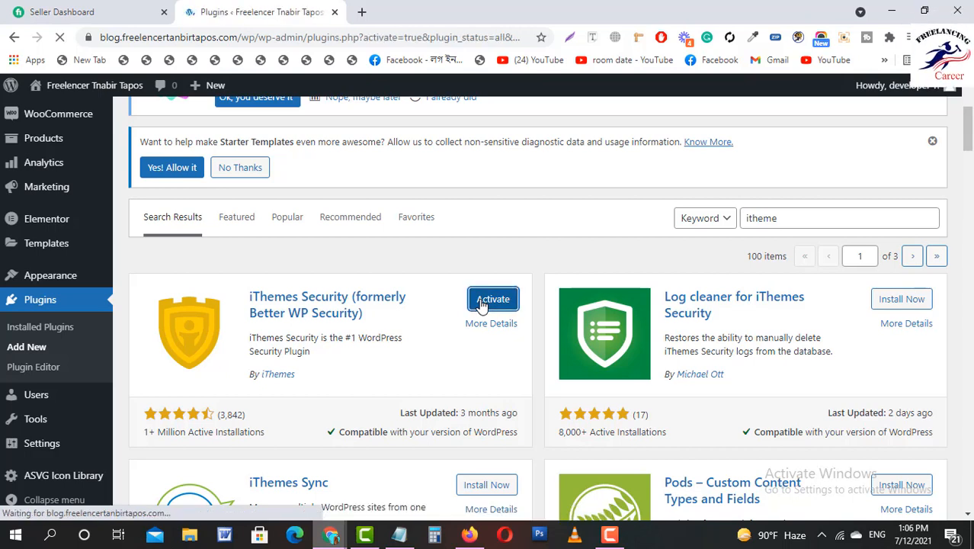
scroll(356, 329, "down", 6)
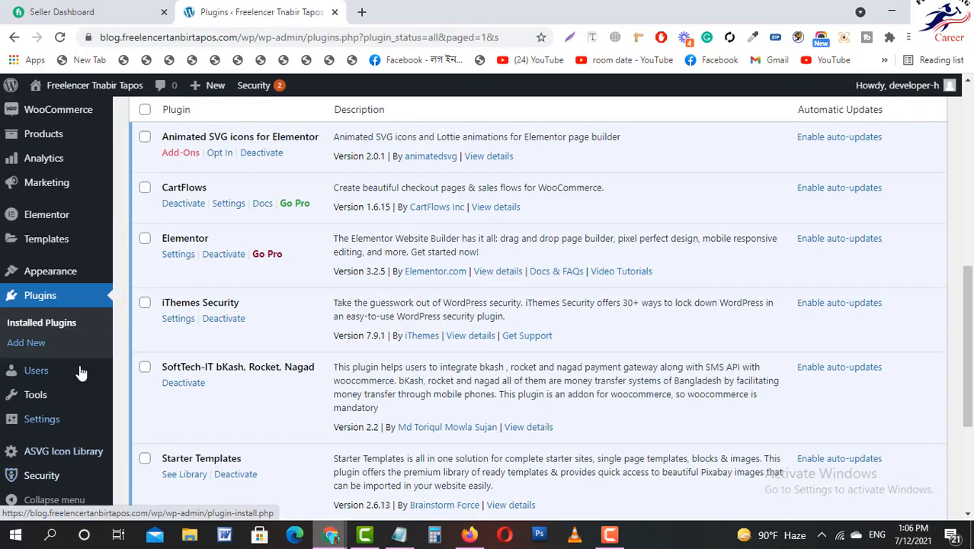
Enable Security Check Pro and run the recommended Secure Site setup.
left_click(42, 475)
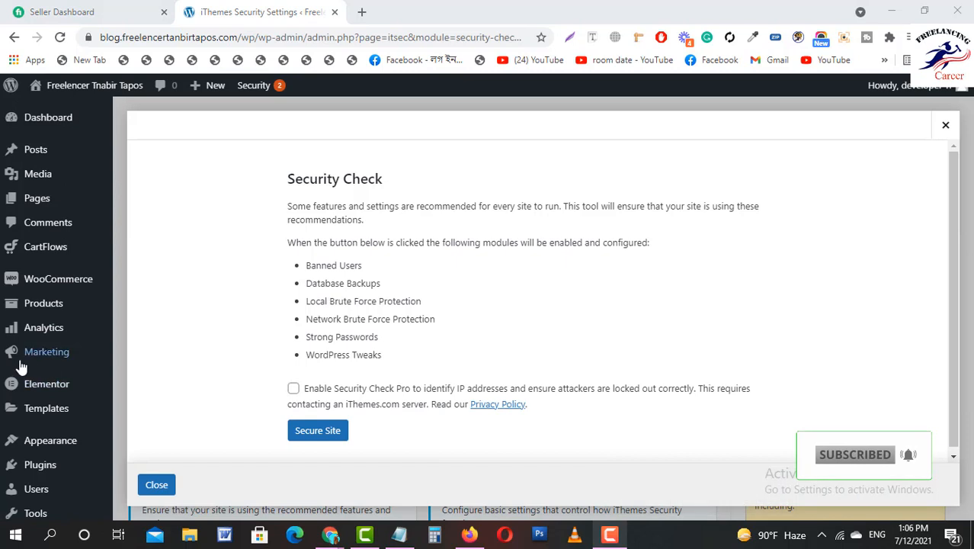
left_click(294, 389)
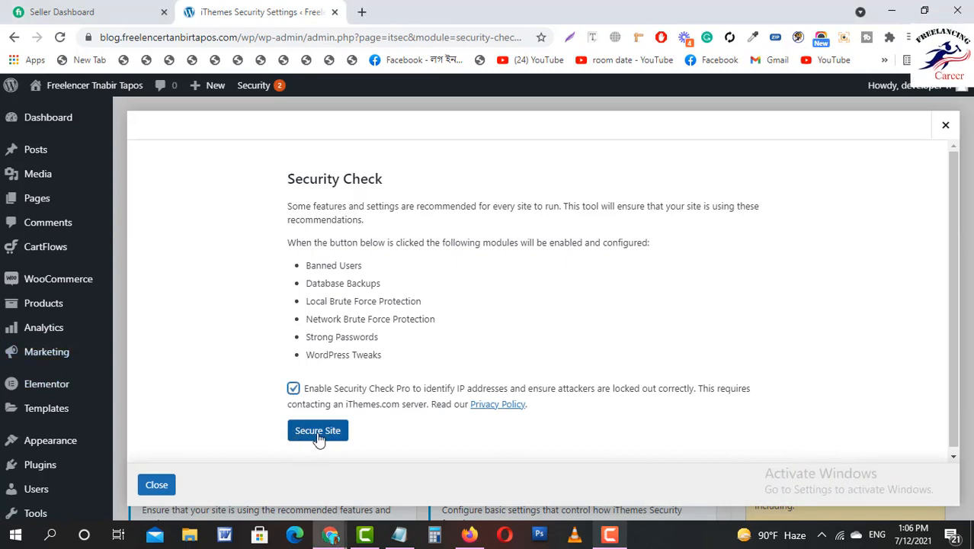
left_click(318, 432)
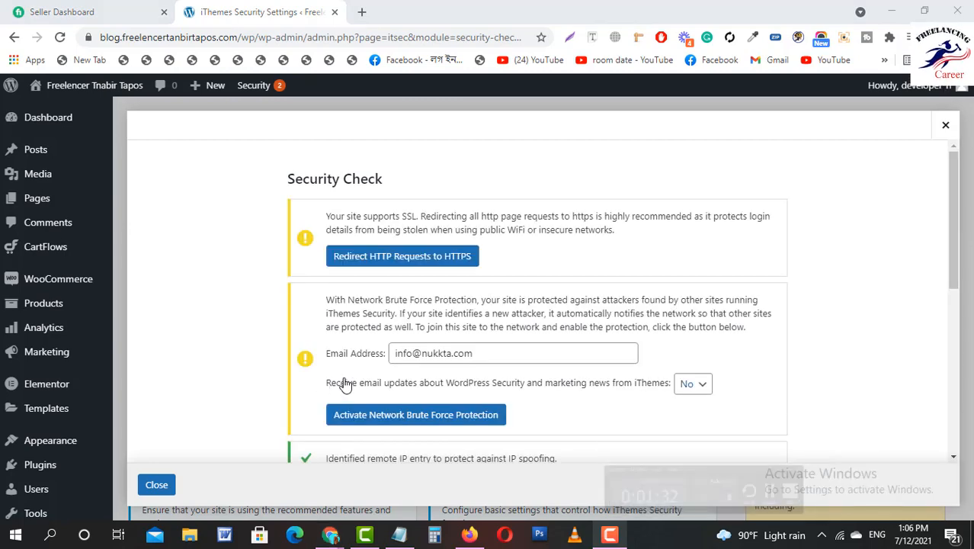
Activate Network Brute Force Protection from the Security Check results.
scroll(365, 385, "down", 2)
scroll(381, 386, "up", 2)
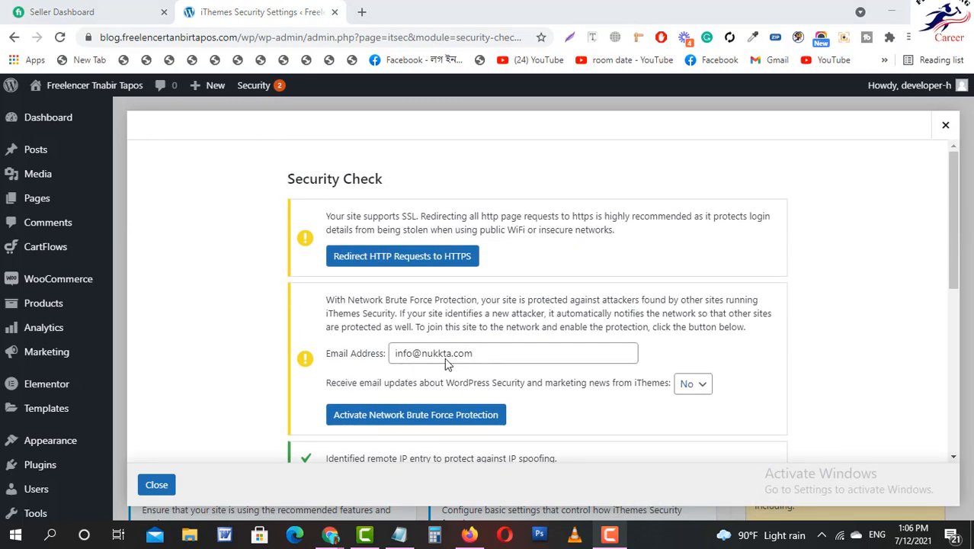
scroll(449, 343, "down", 1)
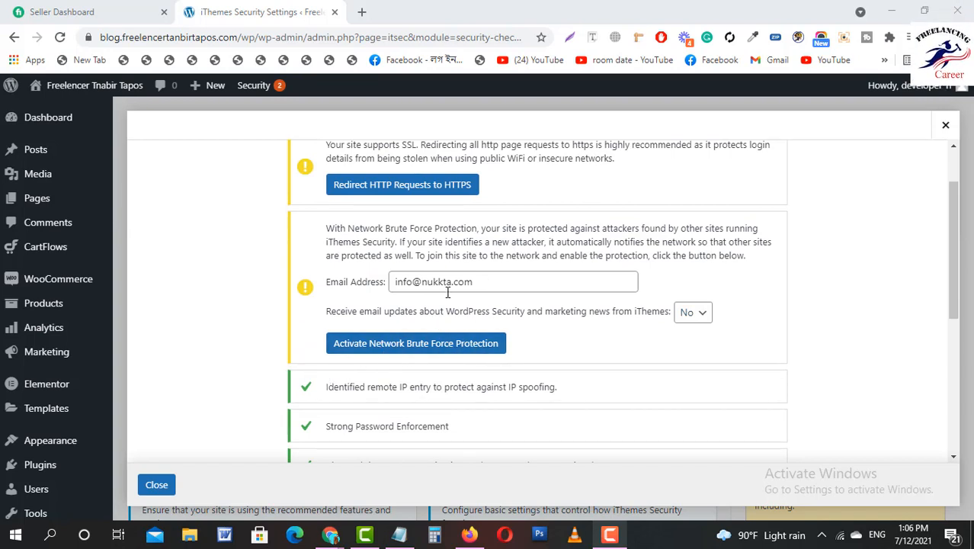
left_click(415, 345)
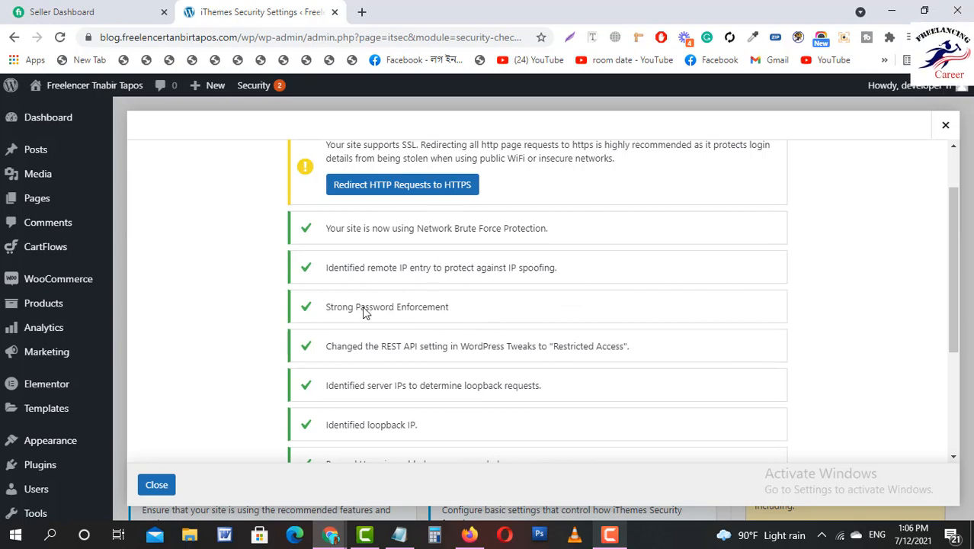
scroll(252, 407, "up", 2)
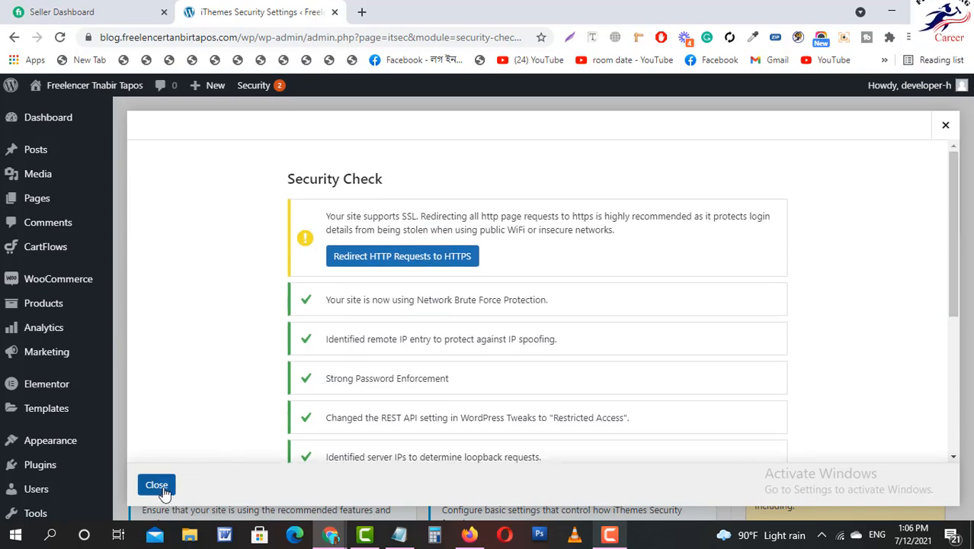
Close the Security Check results and browse the iThemes Security module cards.
left_click(157, 485)
scroll(318, 376, "down", 2)
scroll(318, 376, "down", 10)
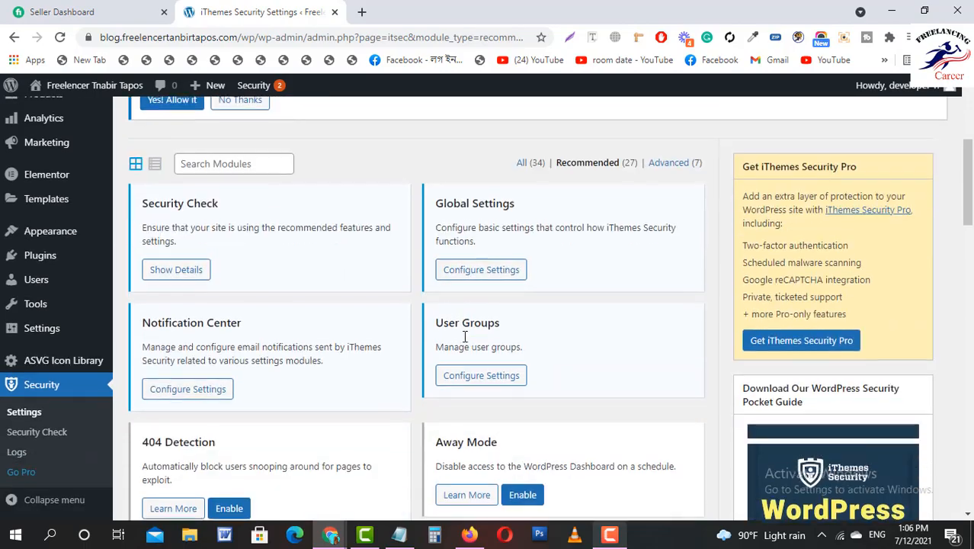
scroll(494, 326, "down", 10)
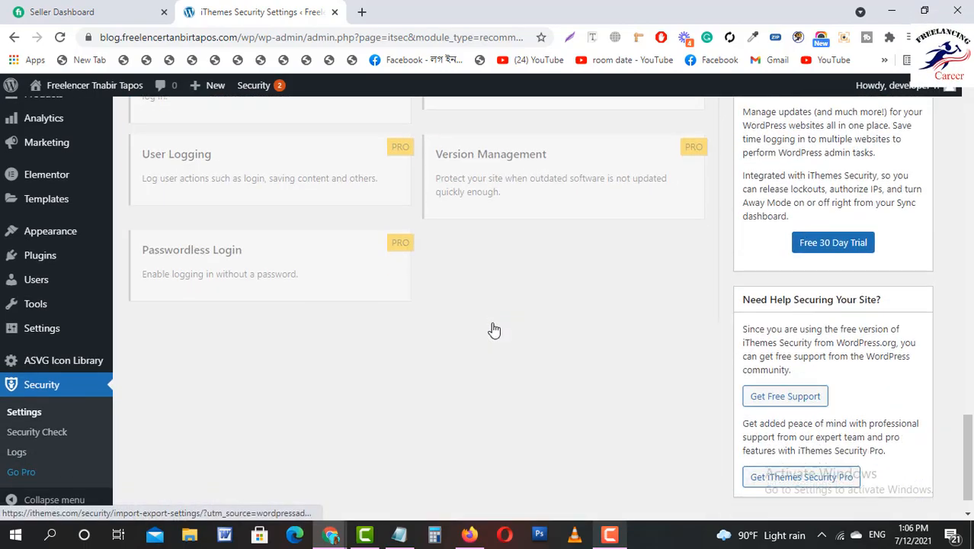
scroll(491, 329, "up", 9)
scroll(480, 319, "up", 2)
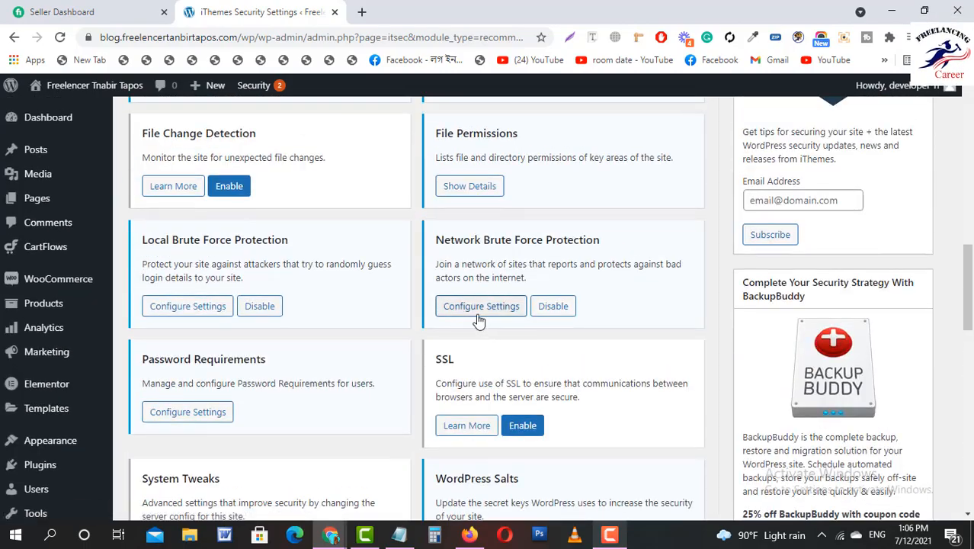
scroll(477, 319, "down", 7)
scroll(474, 320, "up", 7)
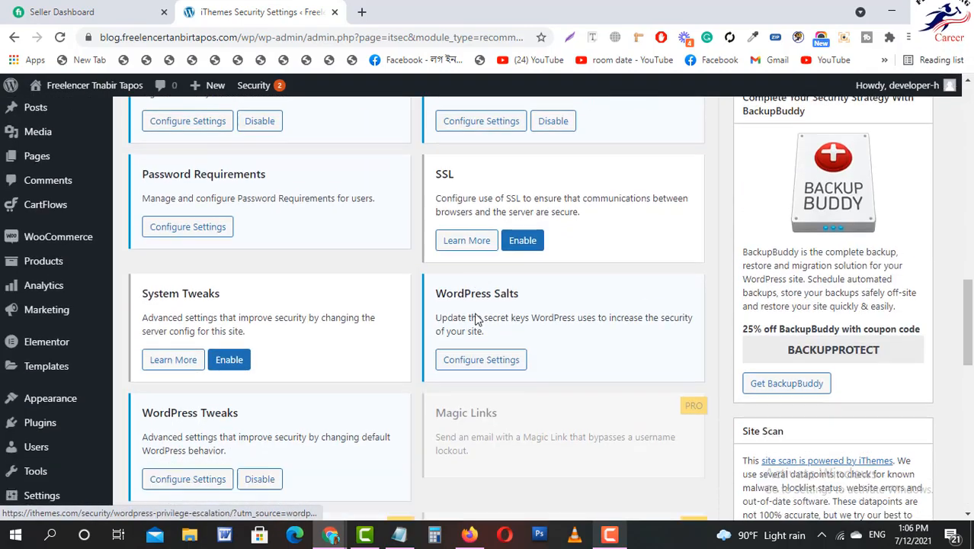
scroll(374, 330, "down", 4)
scroll(496, 329, "up", 1)
scroll(493, 331, "up", 10)
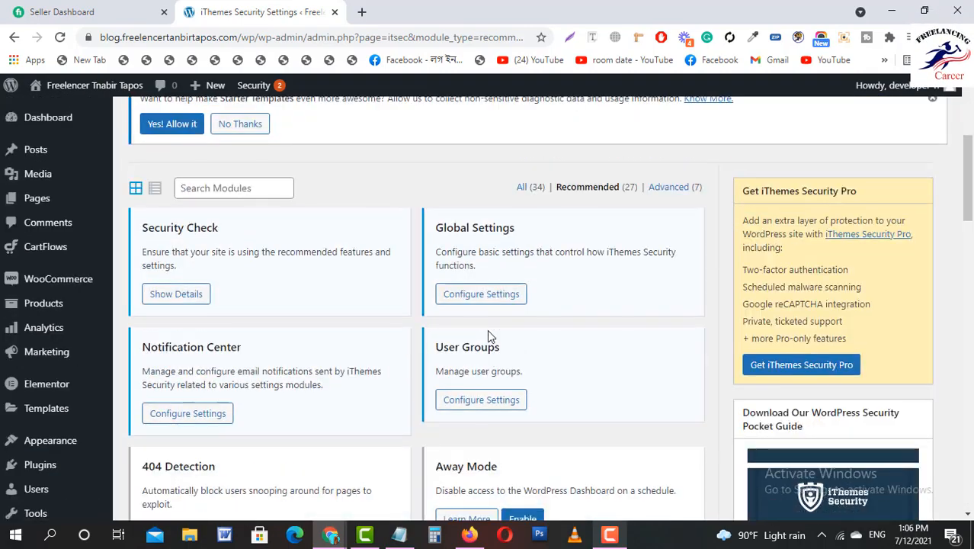
scroll(363, 335, "up", 2)
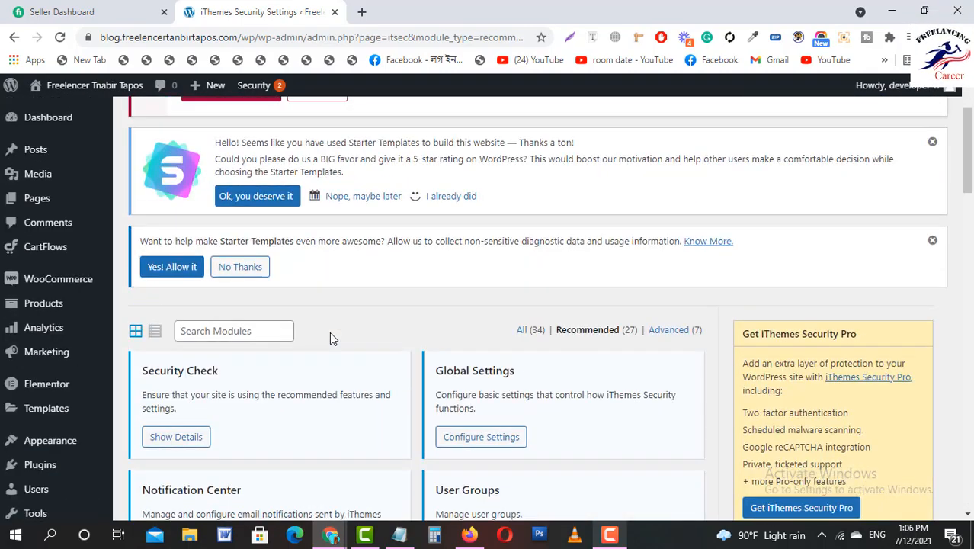
scroll(304, 333, "down", 1)
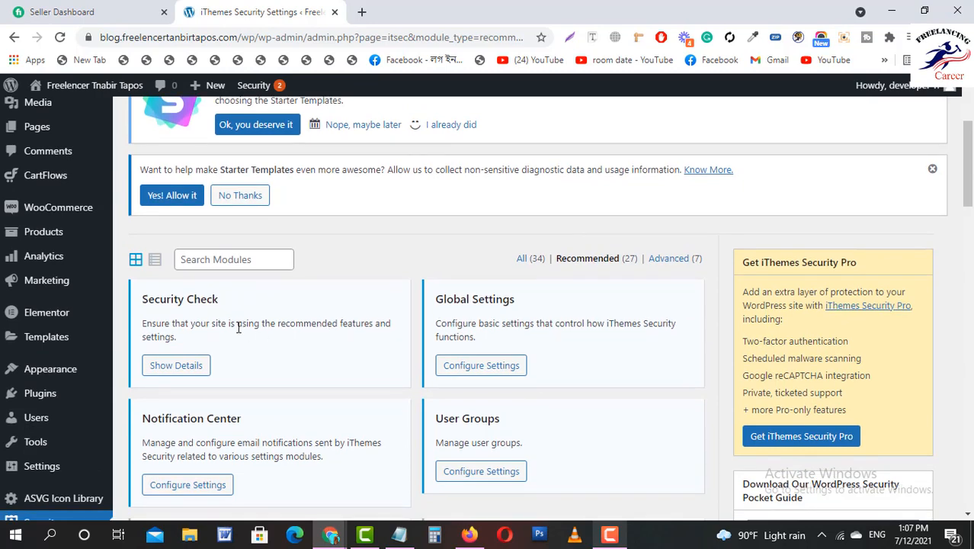
Reopen the Security Check results to review them, then close them again.
left_click(170, 368)
scroll(597, 302, "down", 3)
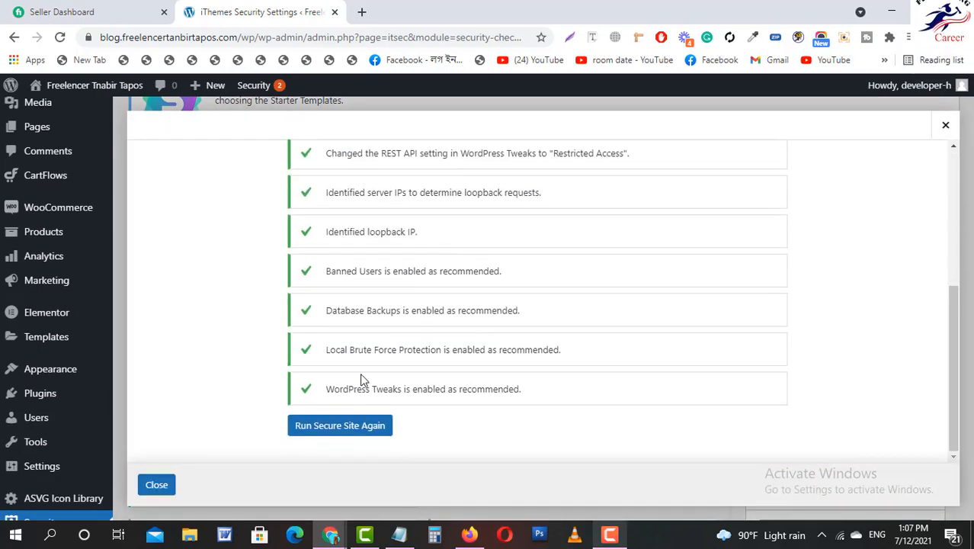
left_click(155, 485)
scroll(442, 335, "down", 1)
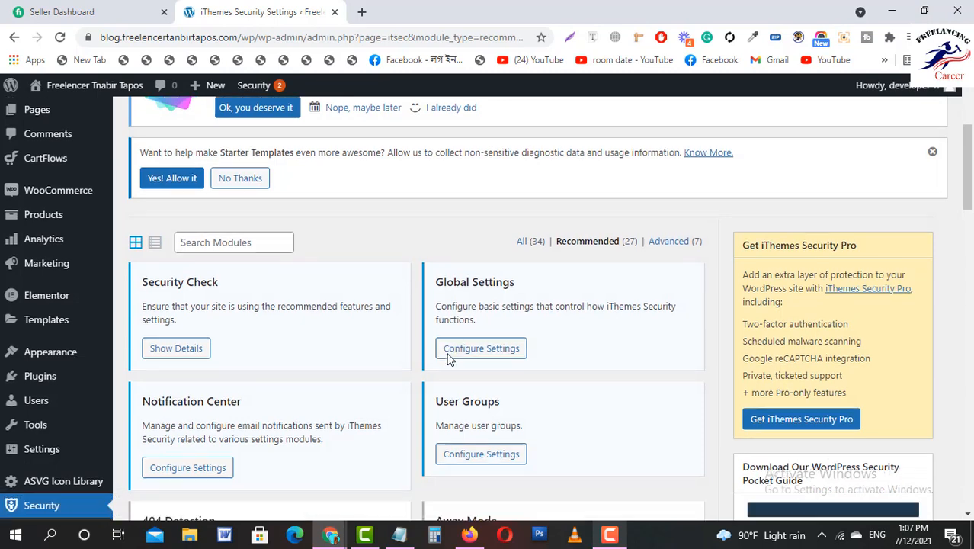
left_click(474, 293)
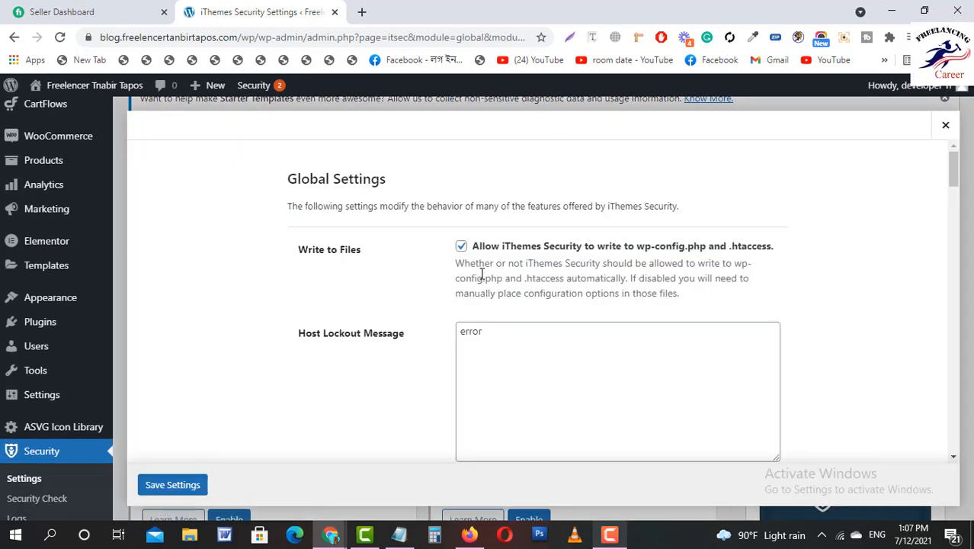
scroll(477, 276, "down", 4)
scroll(478, 276, "down", 8)
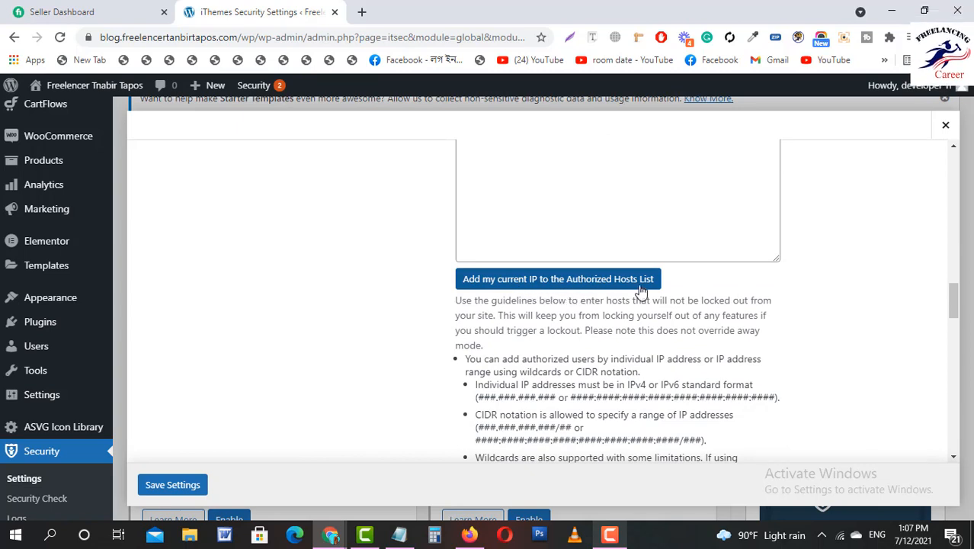
scroll(688, 290, "up", 1)
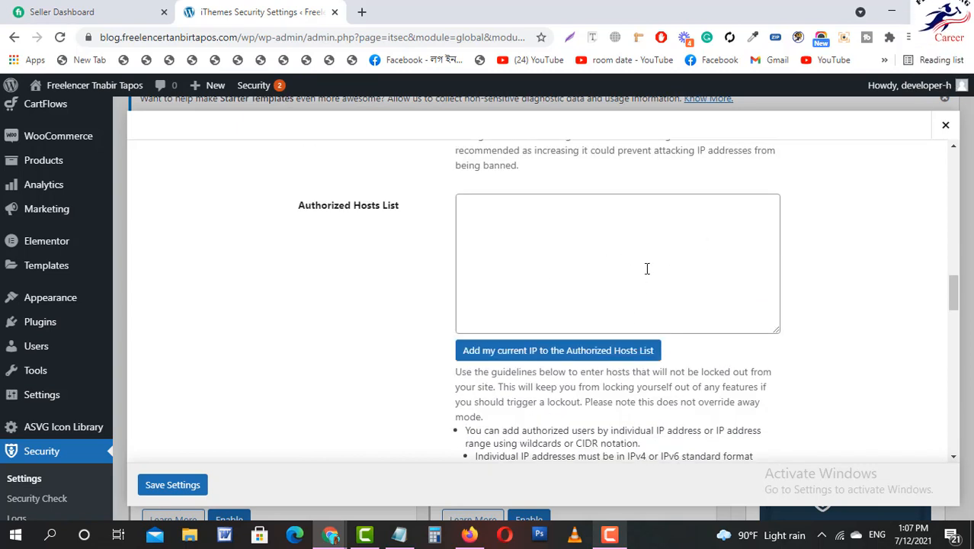
left_click(556, 350)
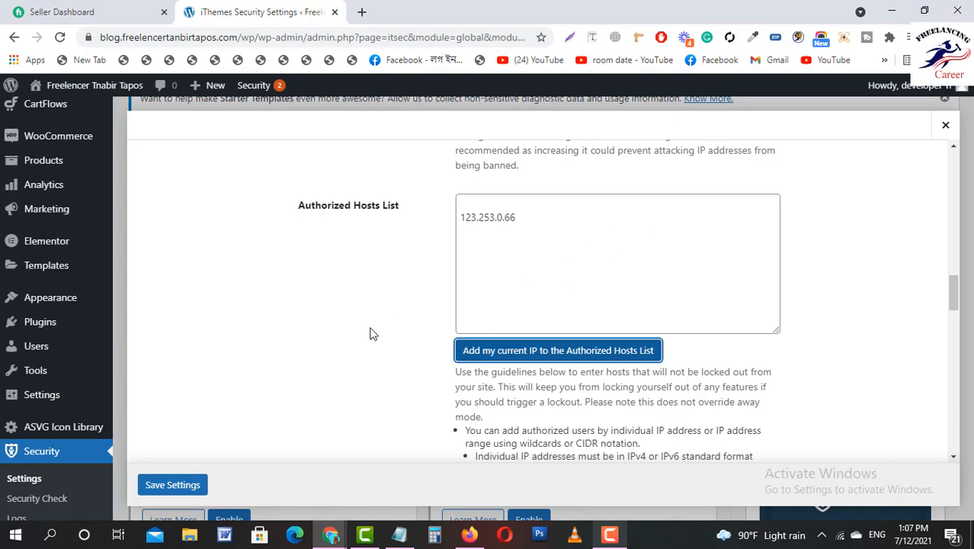
scroll(348, 363, "down", 3)
left_click(180, 488)
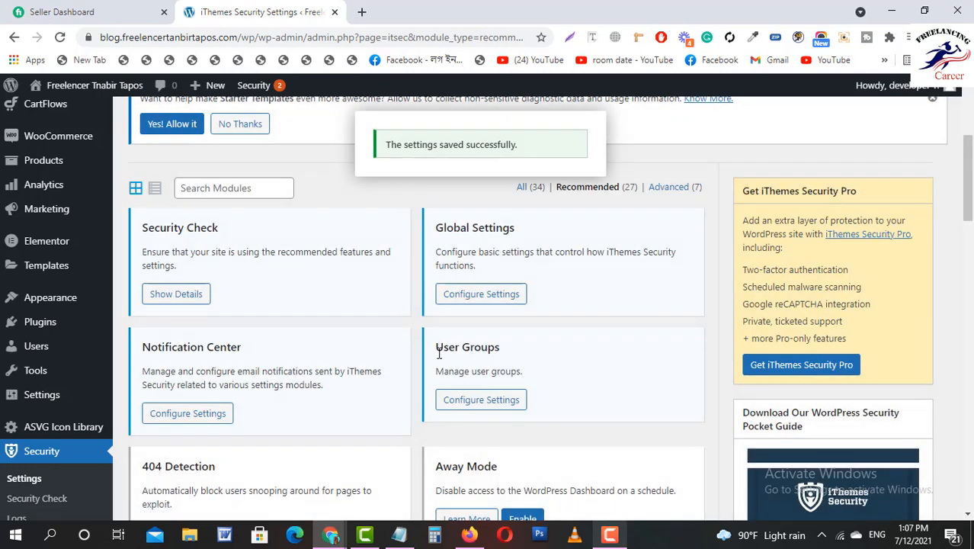
scroll(556, 309, "up", 1)
scroll(559, 309, "down", 1)
scroll(219, 370, "down", 1)
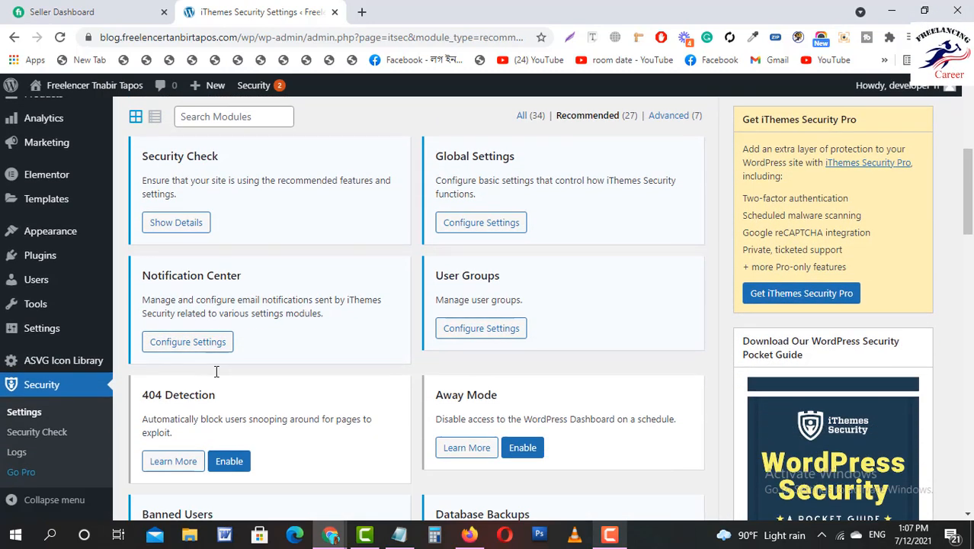
Enter the site owner's e-mail as the Notification Center From Email and save.
left_click(203, 344)
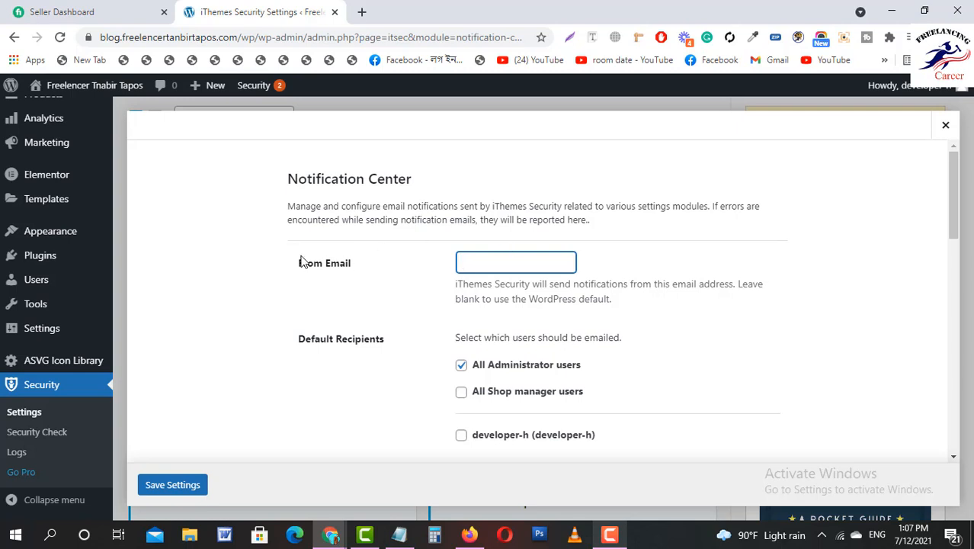
scroll(526, 321, "down", 1)
scroll(454, 272, "up", 1)
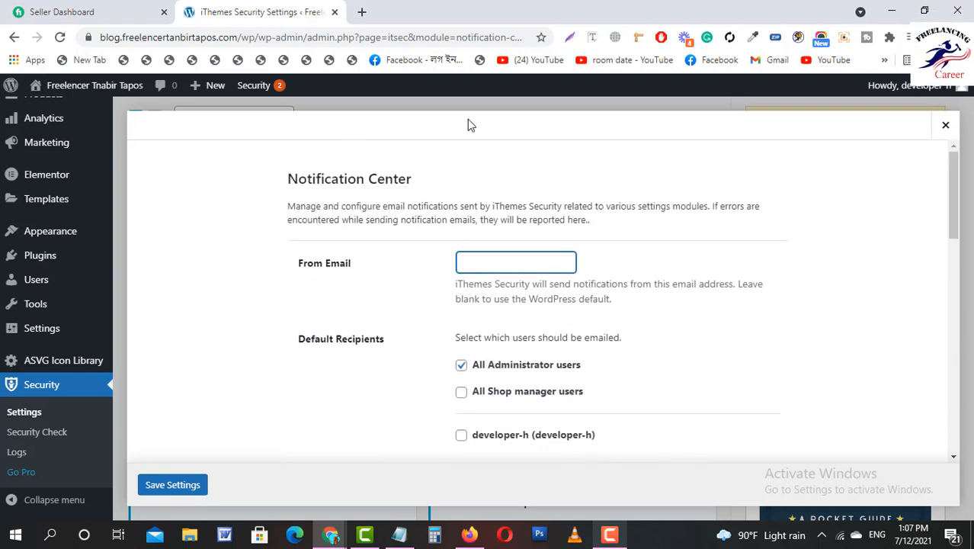
mouse_move(79, 88)
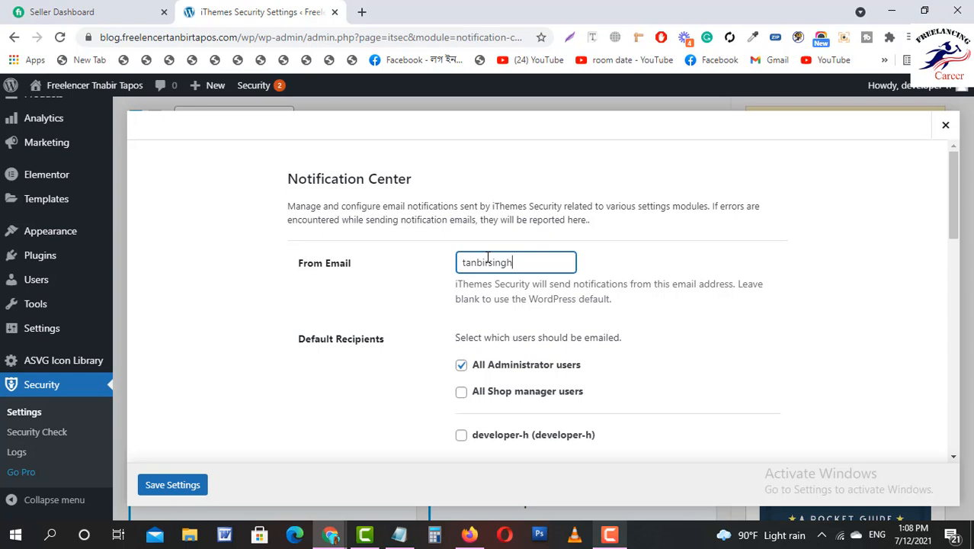
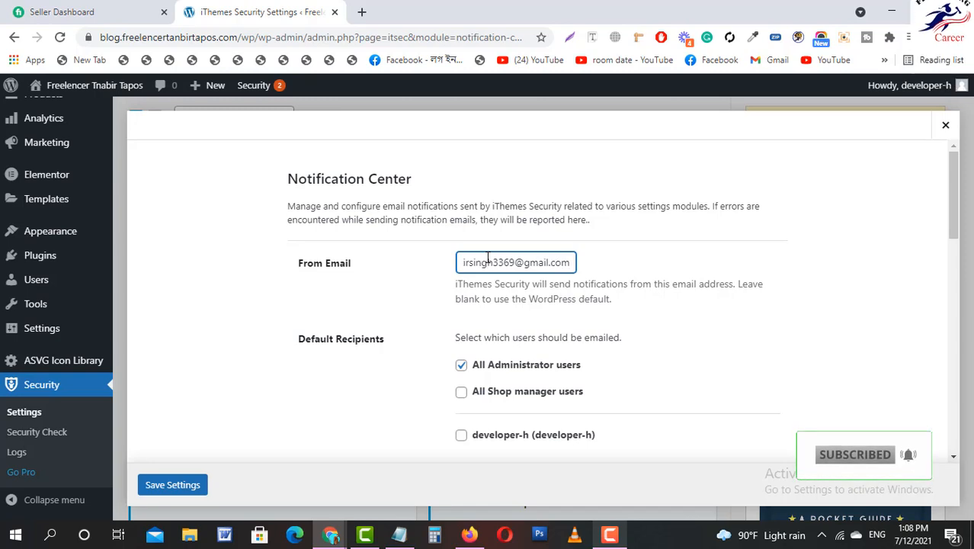
scroll(485, 304, "down", 1)
scroll(485, 304, "down", 5)
scroll(483, 305, "down", 5)
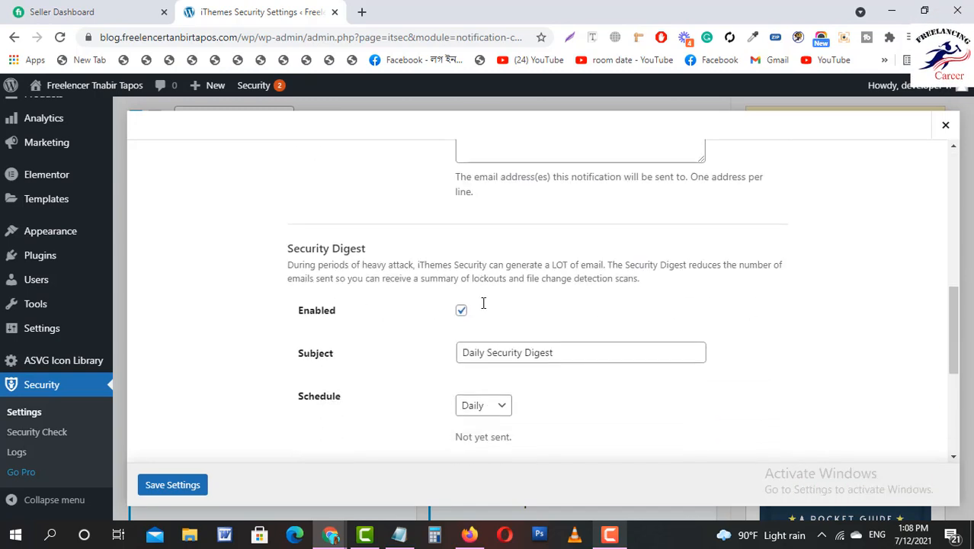
left_click(163, 488)
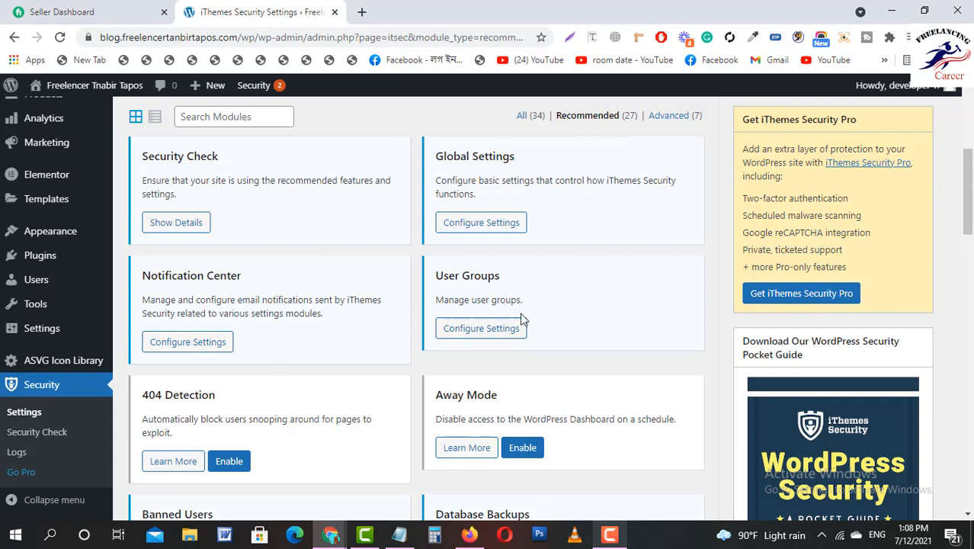
Enable 404 Detection and review its settings, including the 5-minute check period.
scroll(523, 320, "down", 1)
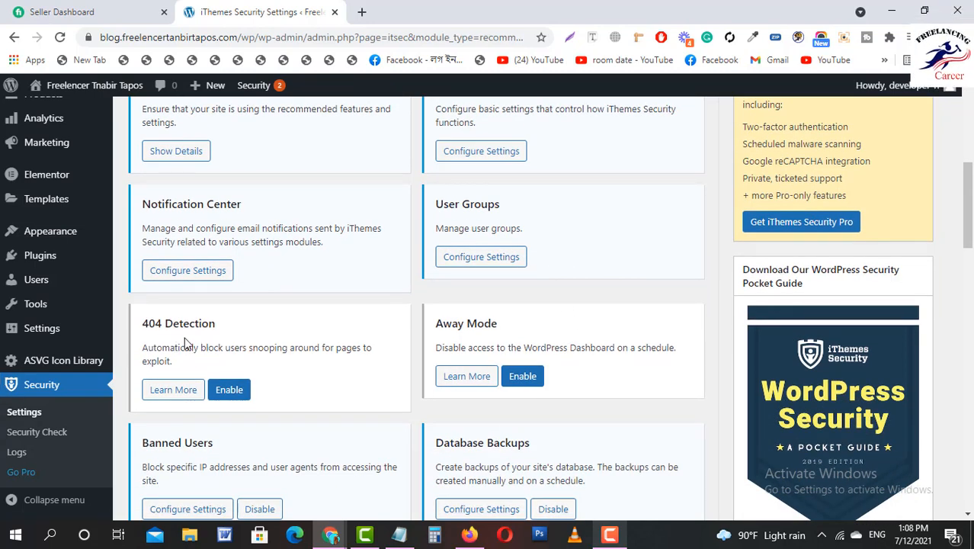
left_click(230, 393)
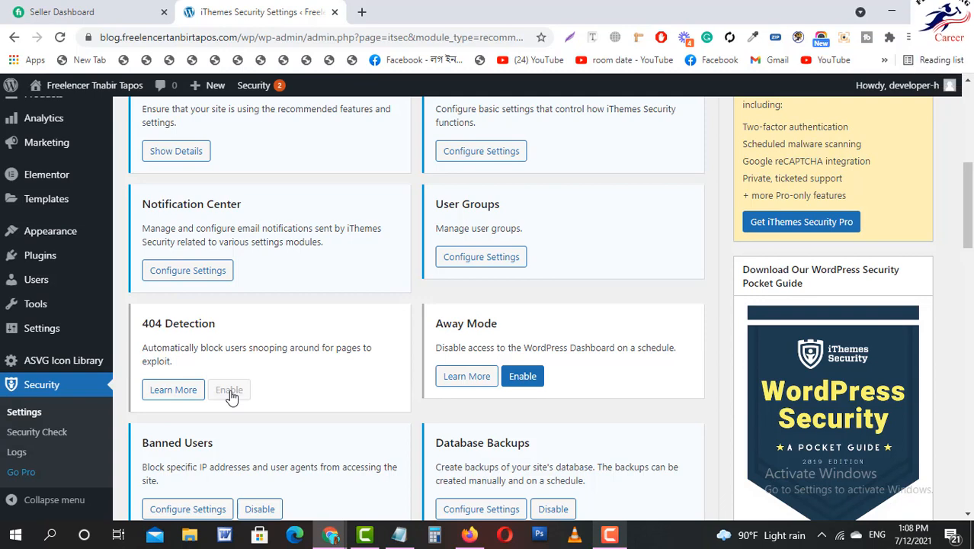
left_click(194, 392)
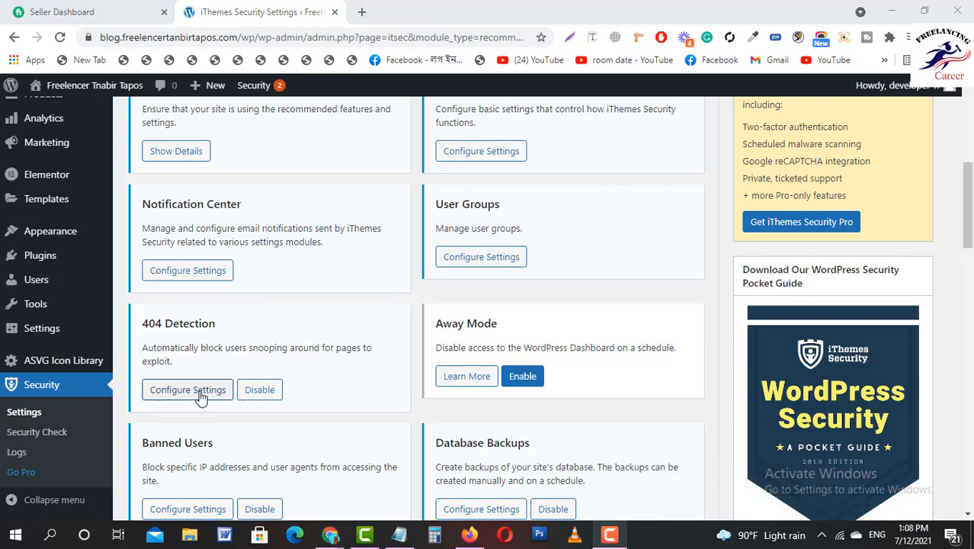
scroll(492, 335, "down", 4)
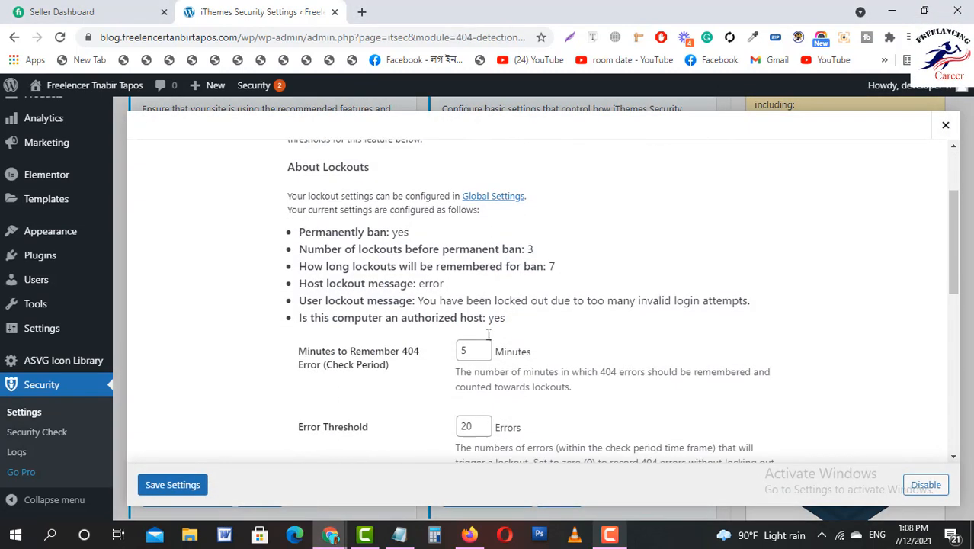
scroll(492, 341, "up", 3)
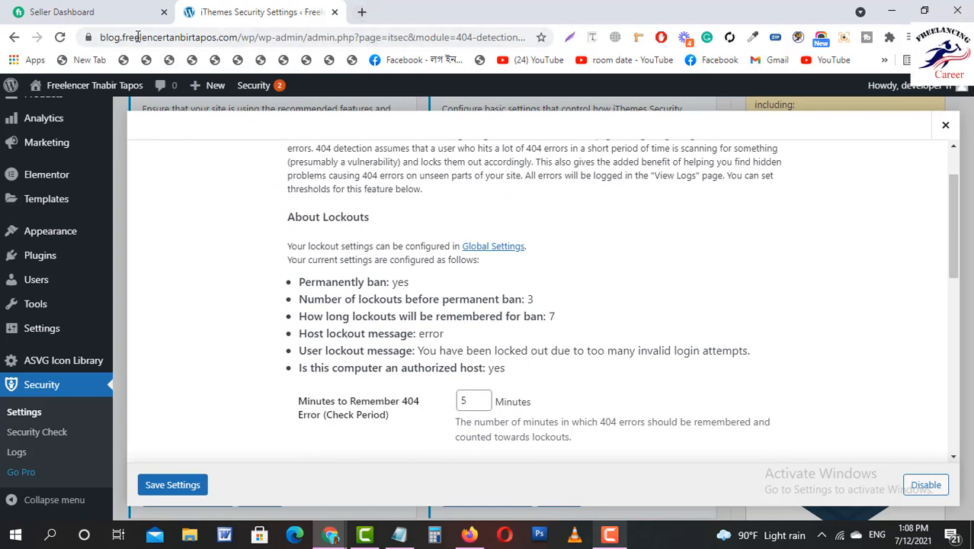
Open the live site in a new browser tab via Visit Site.
mouse_move(67, 87)
right_click(64, 120)
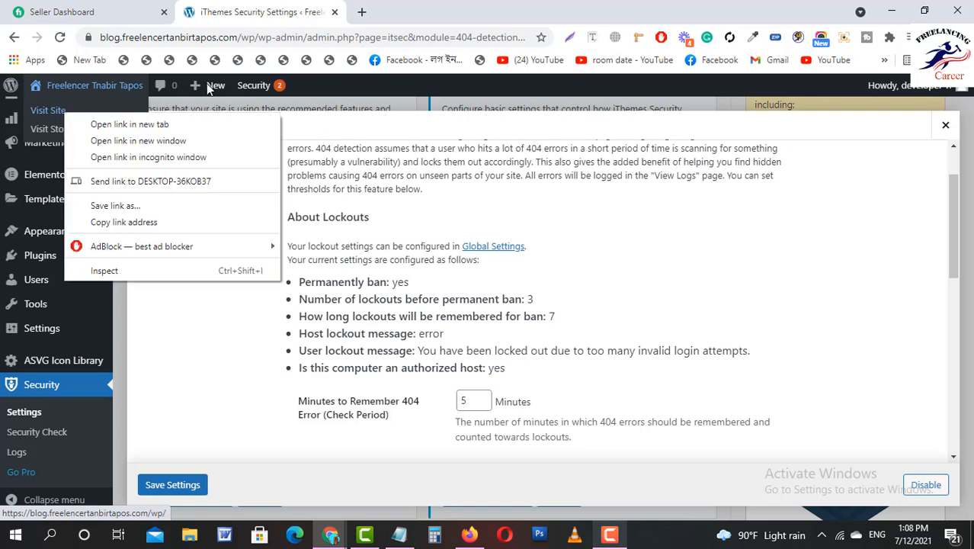
left_click(129, 125)
Load the site's Contact page in the new tab, then return to the Security Settings tab.
left_click(424, 7)
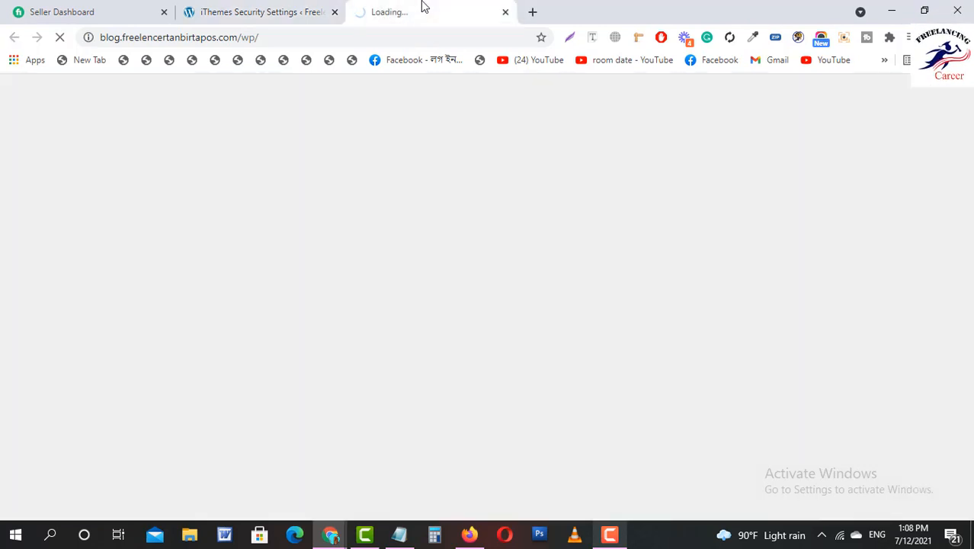
left_click(280, 37)
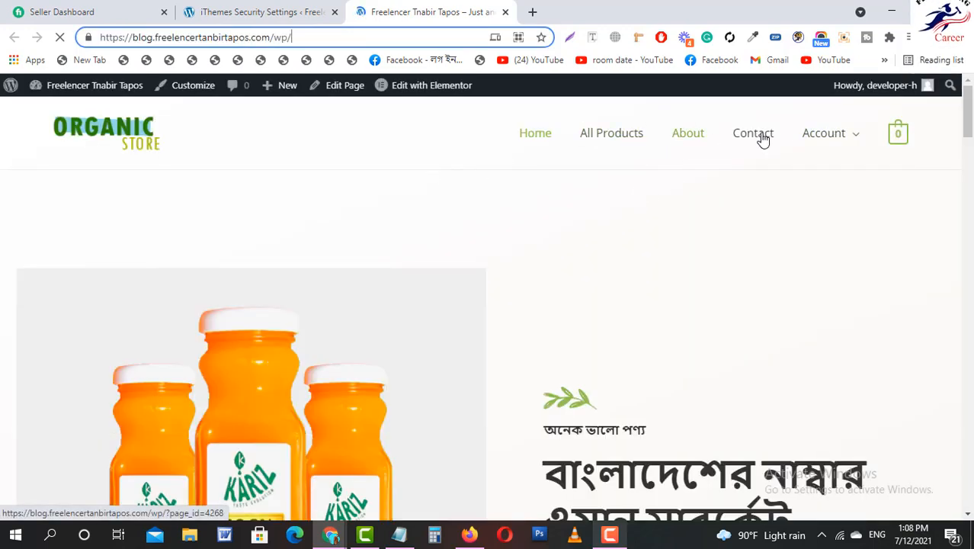
left_click(763, 140)
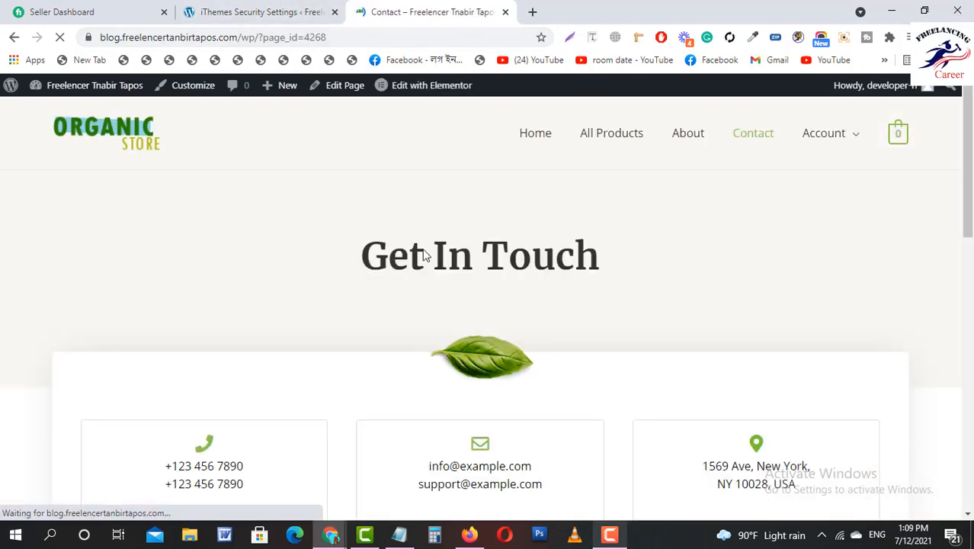
left_click(288, 9)
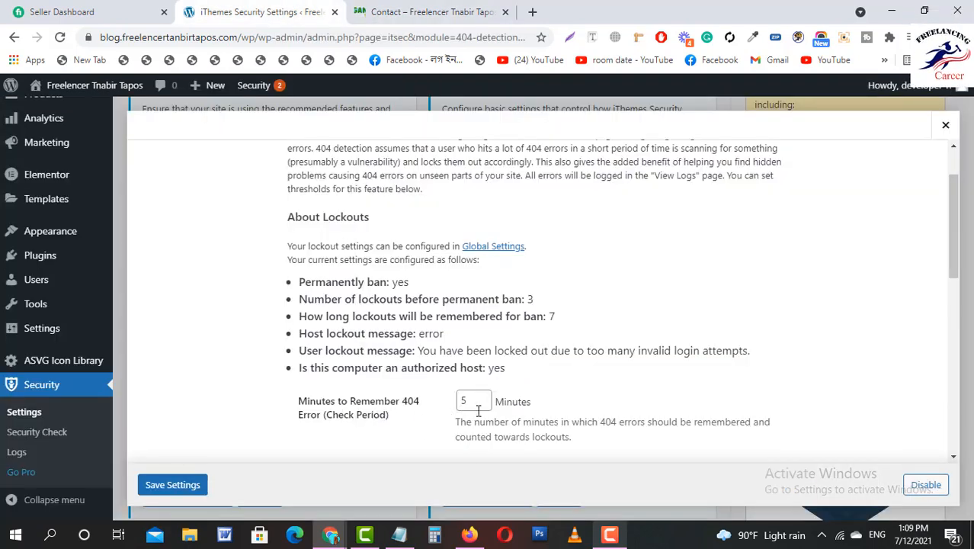
Review the 404 Detection settings (5-minute period, 20-error threshold) and scroll the modules to Banned Users.
scroll(478, 411, "down", 1)
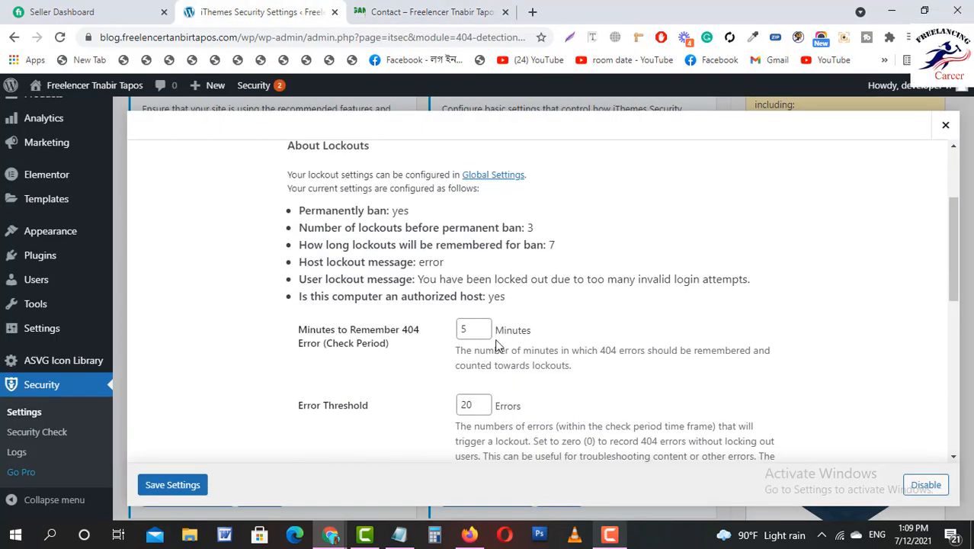
scroll(560, 344, "down", 2)
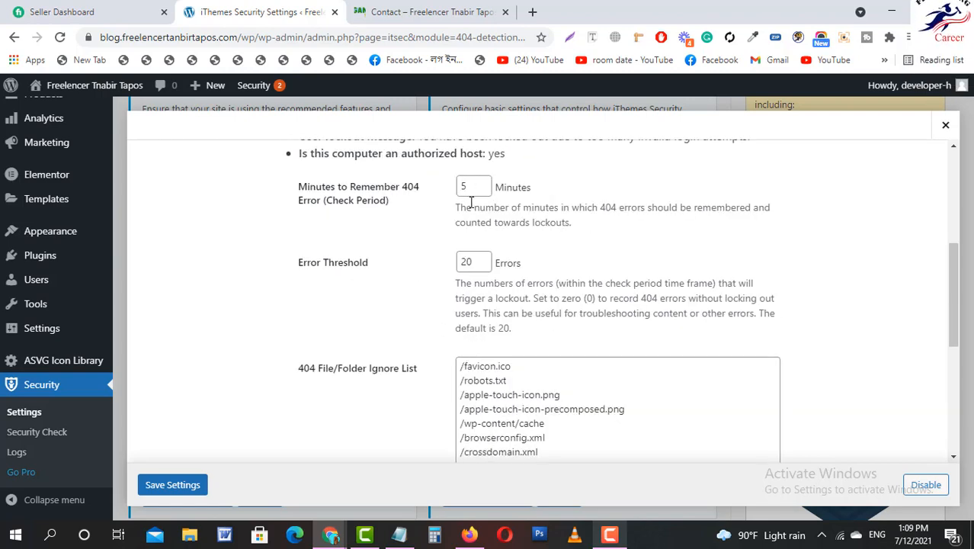
scroll(492, 324, "down", 5)
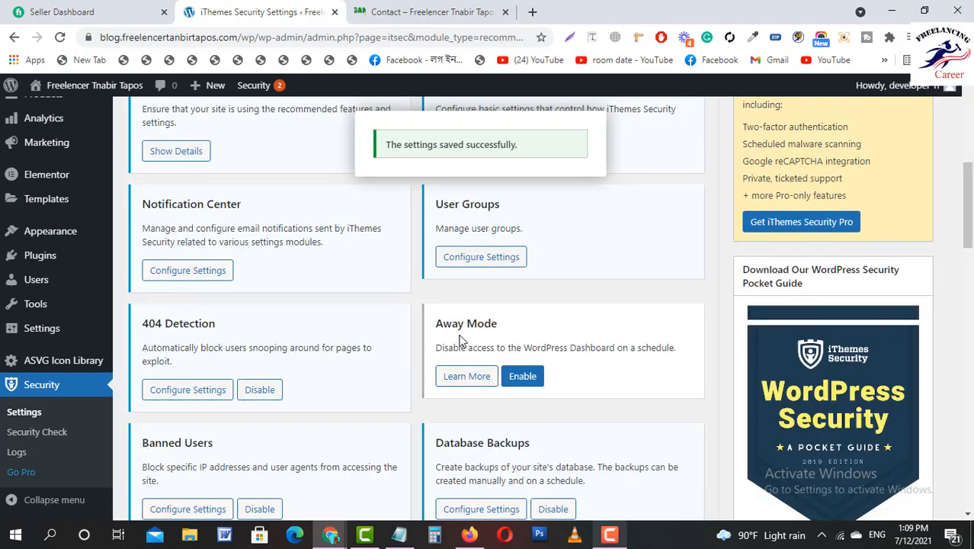
scroll(534, 335, "down", 2)
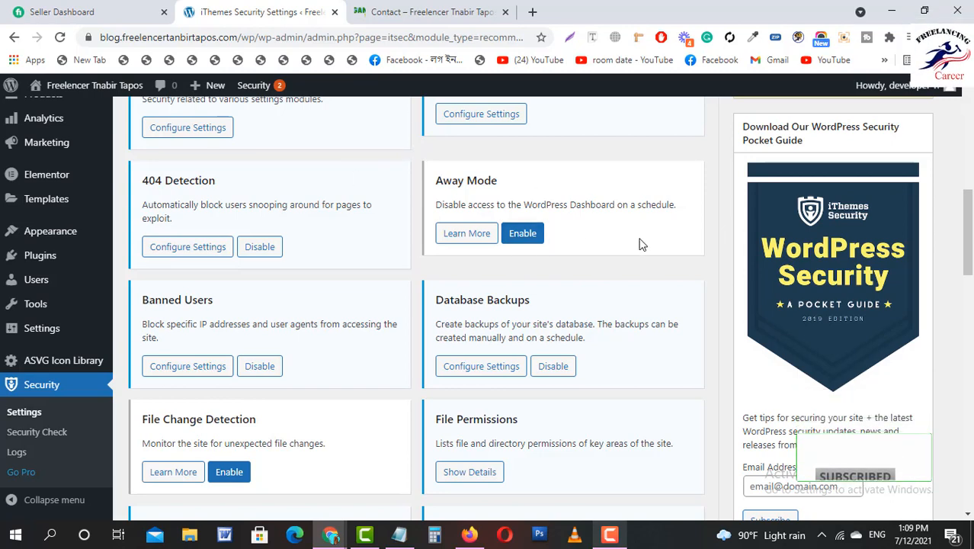
scroll(553, 248, "down", 1)
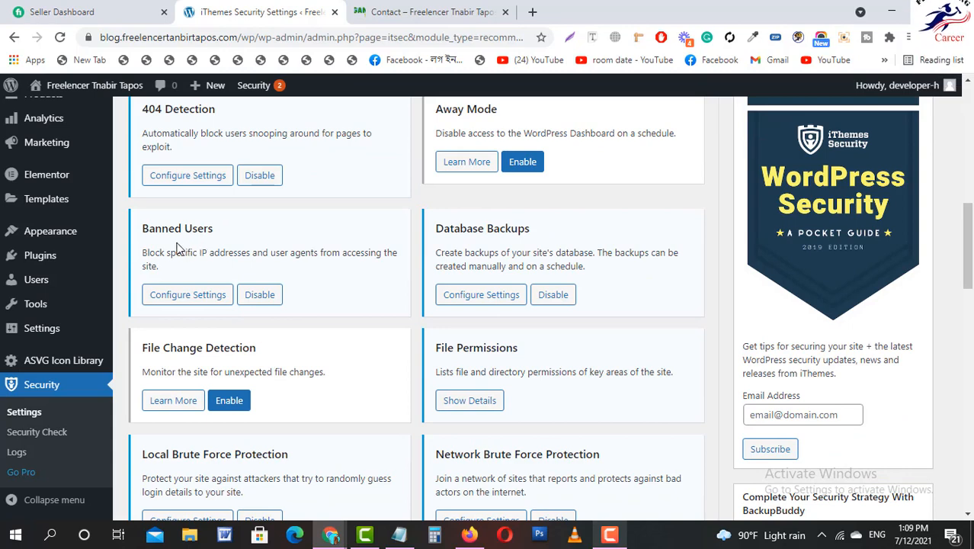
Save the Banned Users settings with Ban Lists enabled and the Ban Hosts list empty.
left_click(183, 300)
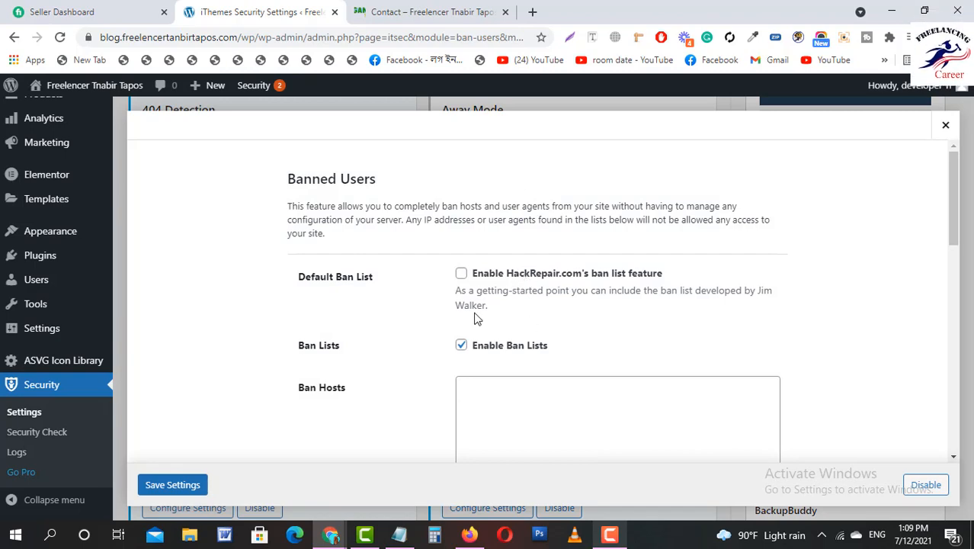
scroll(474, 317, "down", 4)
scroll(474, 317, "down", 5)
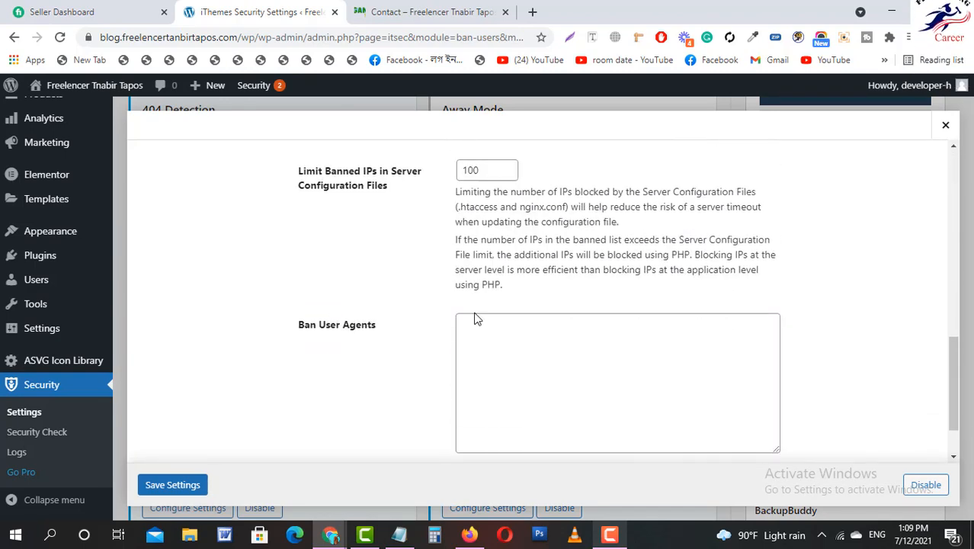
scroll(474, 317, "up", 9)
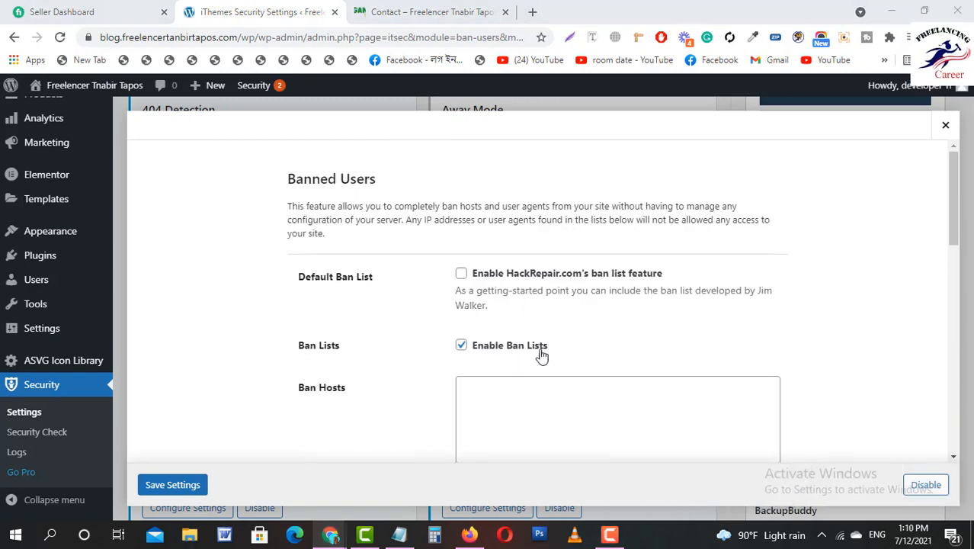
scroll(560, 355, "down", 3)
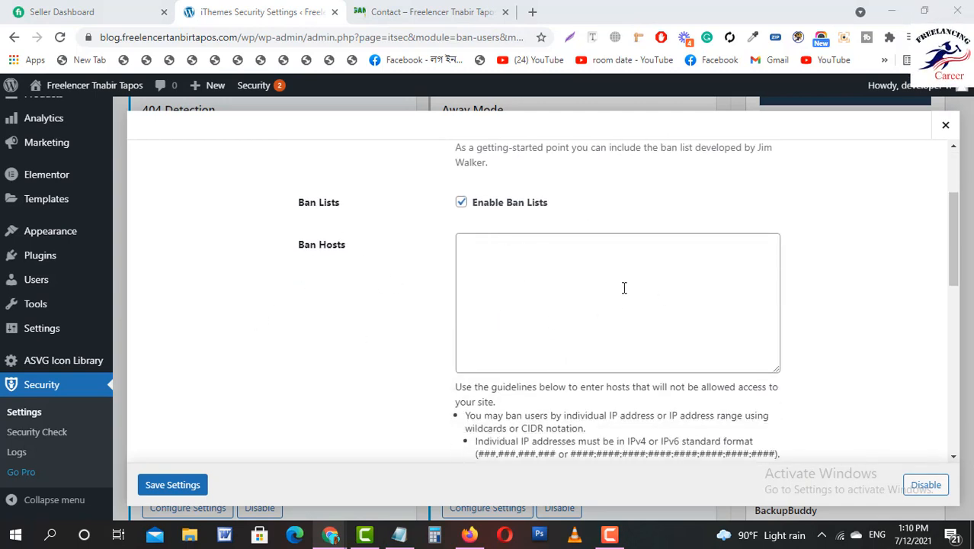
scroll(636, 273, "down", 3)
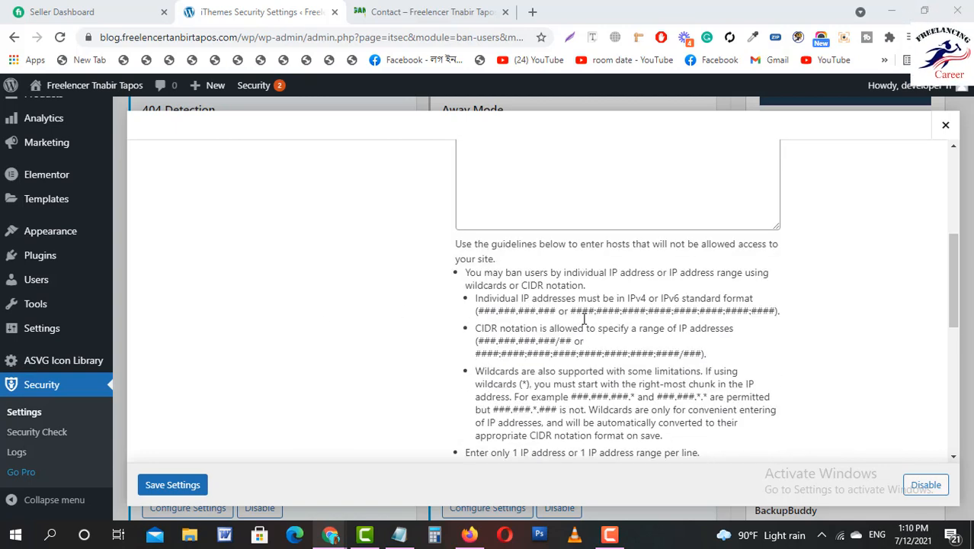
scroll(592, 309, "up", 3)
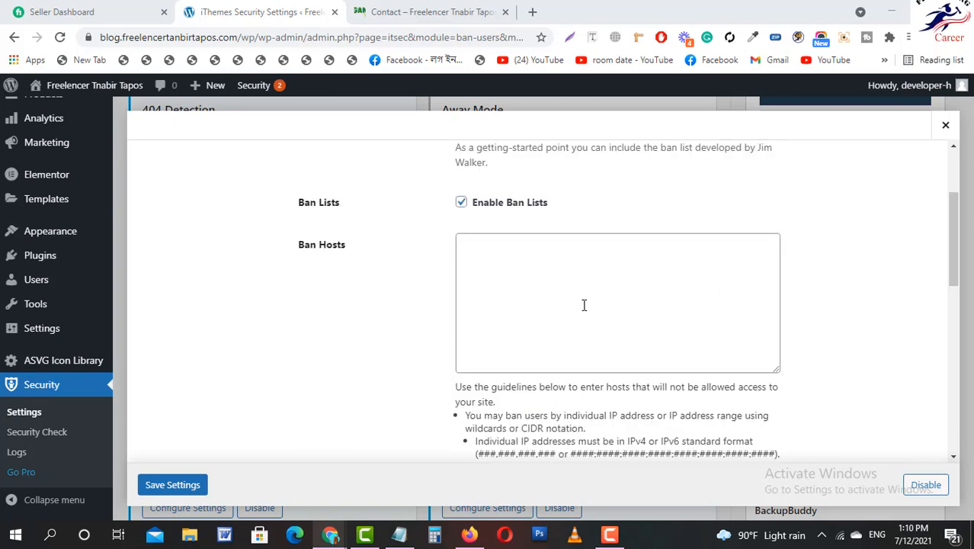
scroll(447, 331, "up", 3)
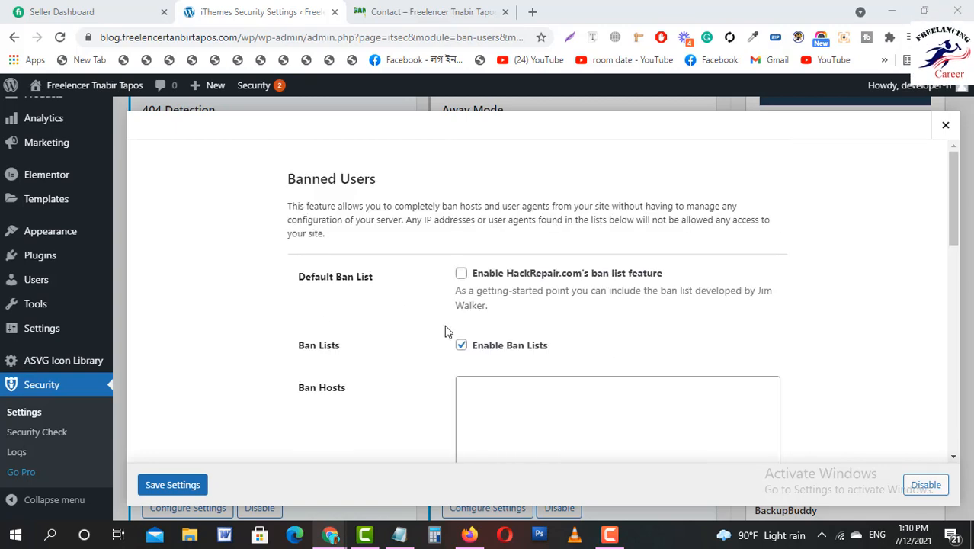
scroll(191, 483, "down", 3)
left_click(185, 486)
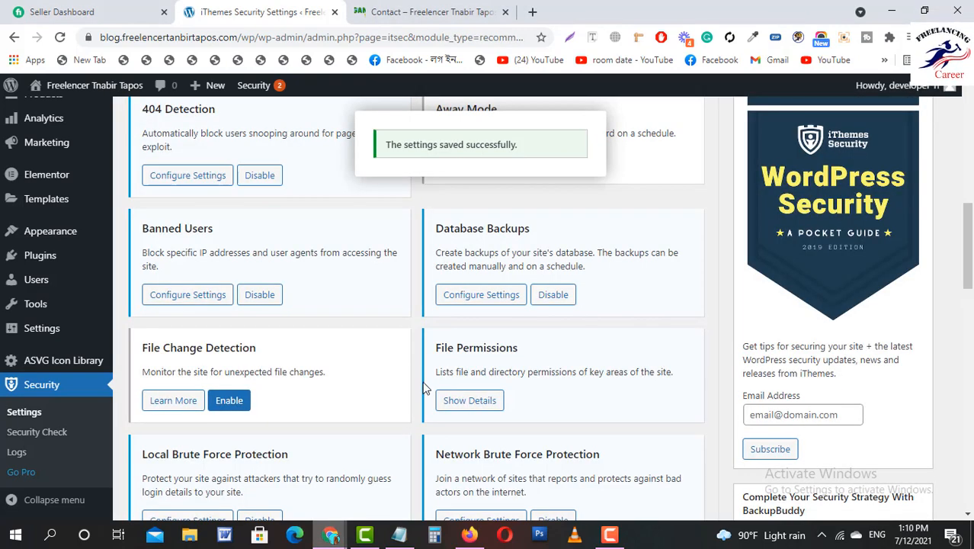
left_click(477, 295)
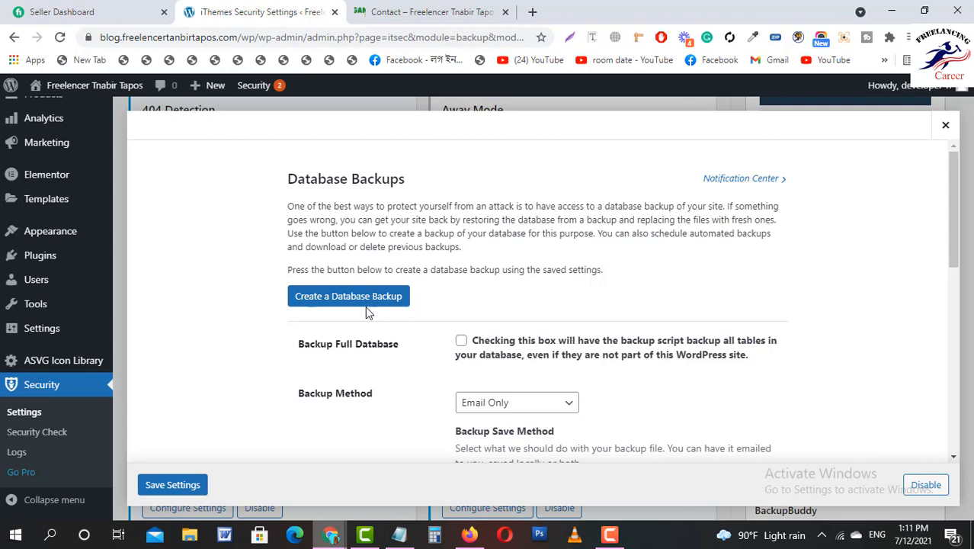
scroll(462, 318, "down", 1)
scroll(462, 319, "down", 1)
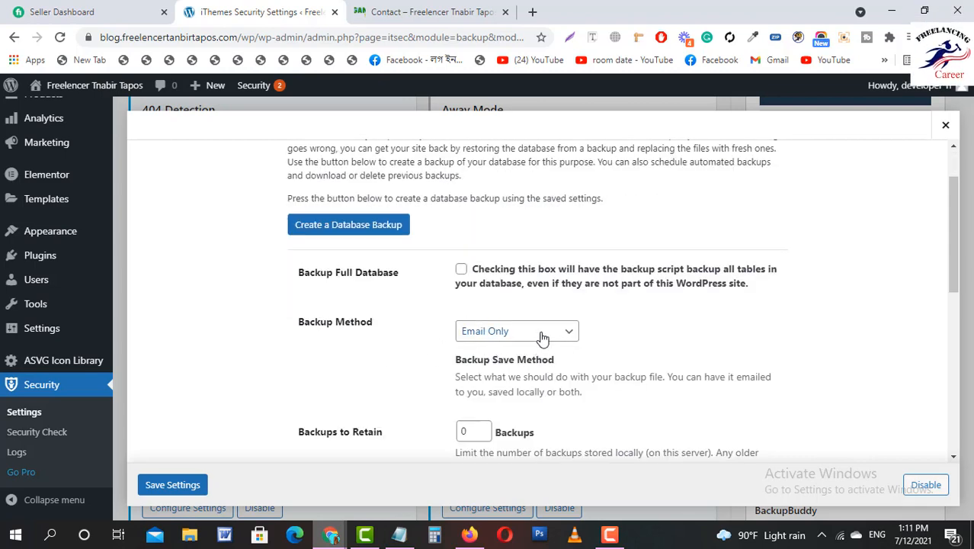
scroll(487, 351, "down", 5)
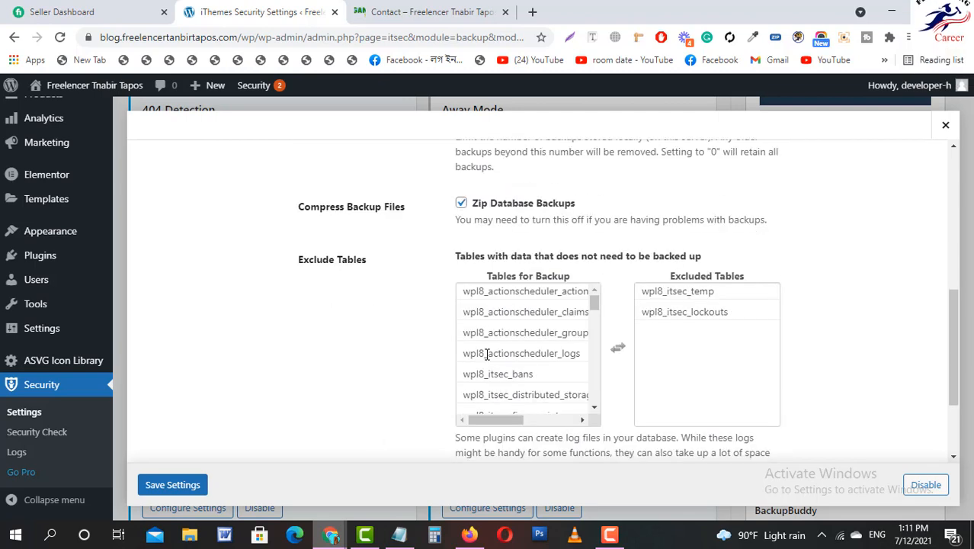
scroll(492, 355, "up", 6)
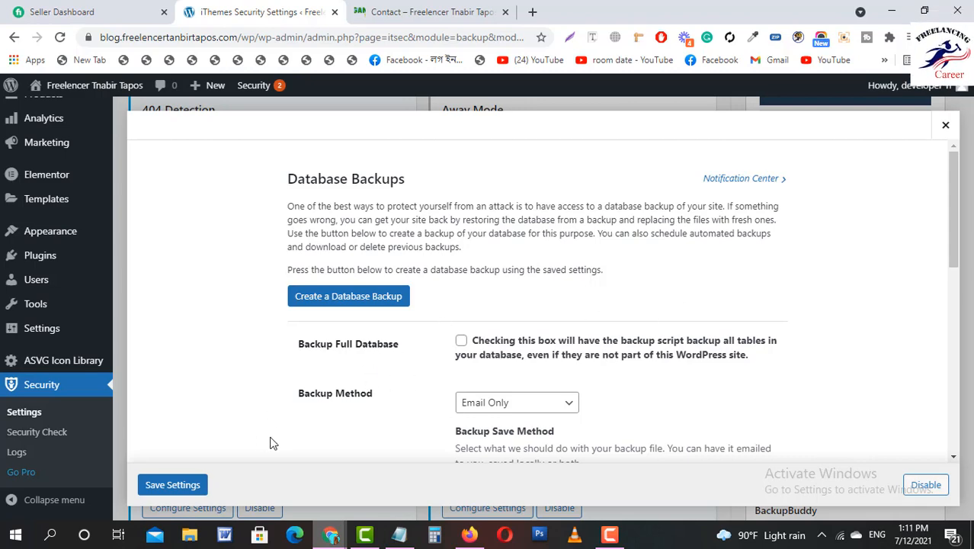
left_click(945, 130)
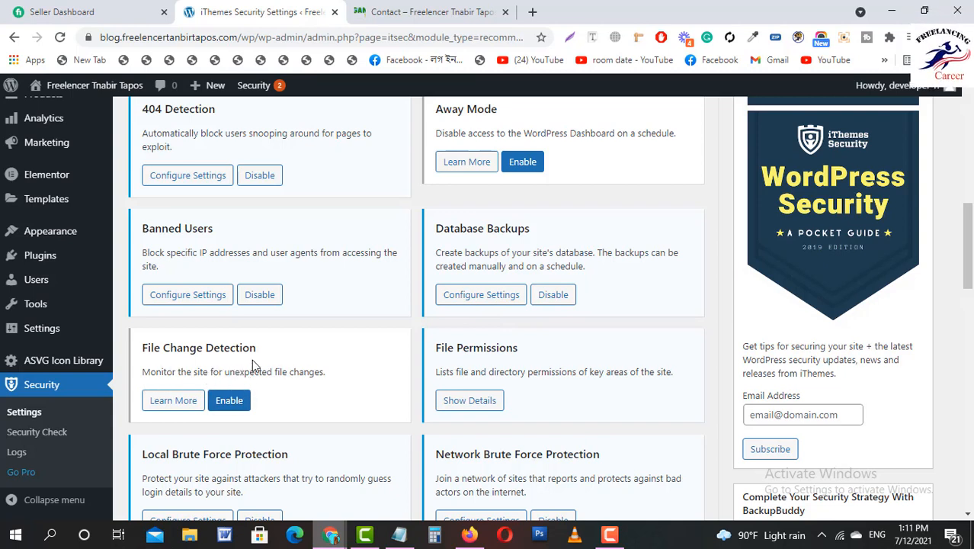
Enable File Change Detection and bring up its configuration settings.
left_click(228, 404)
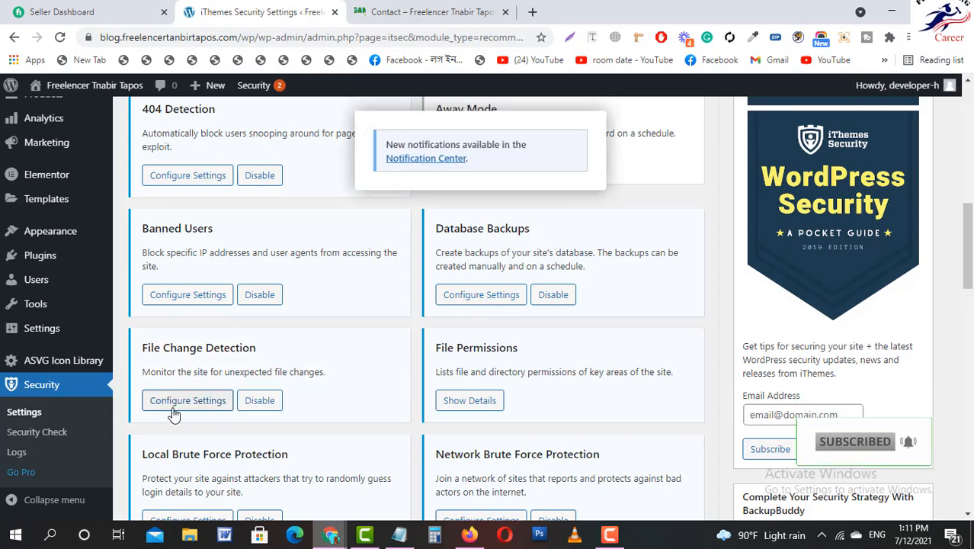
left_click(200, 404)
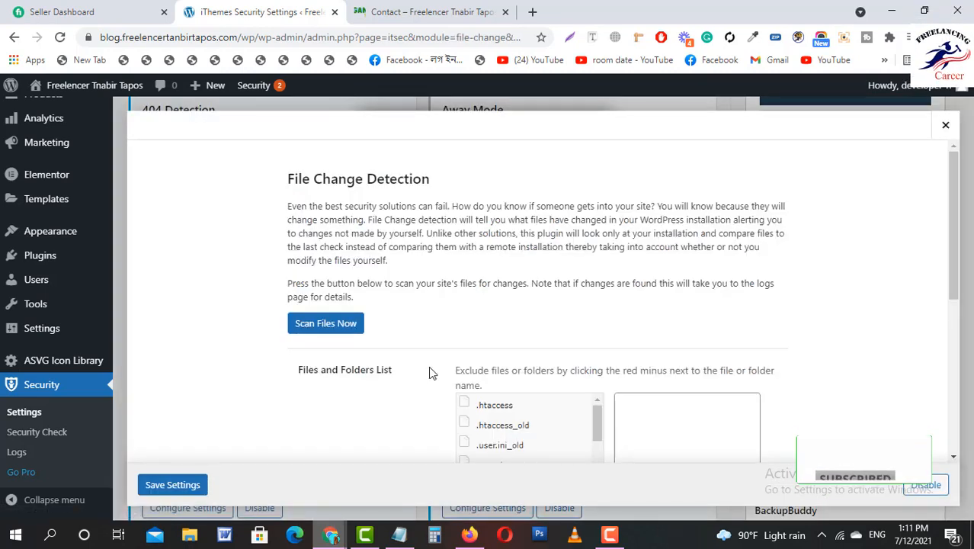
scroll(454, 365, "down", 2)
scroll(455, 367, "up", 2)
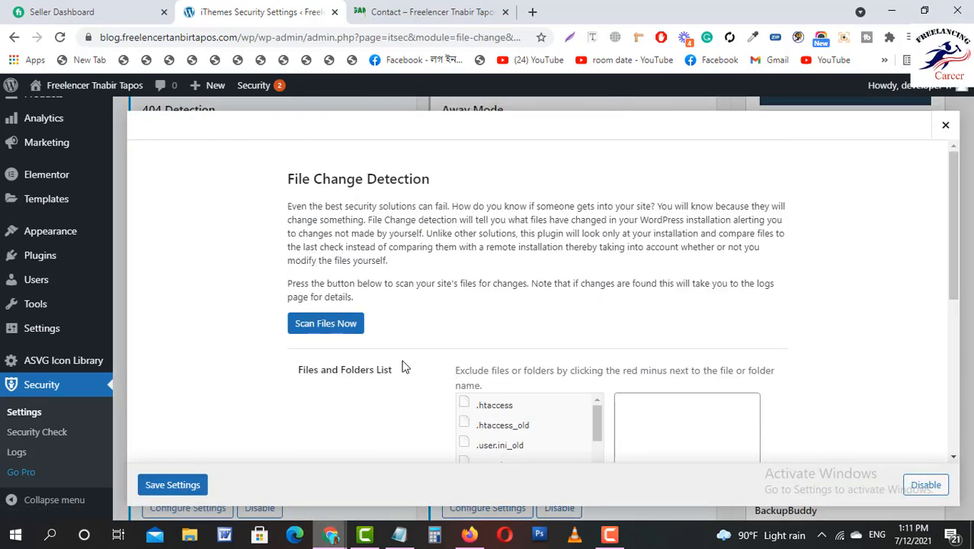
scroll(407, 354, "down", 2)
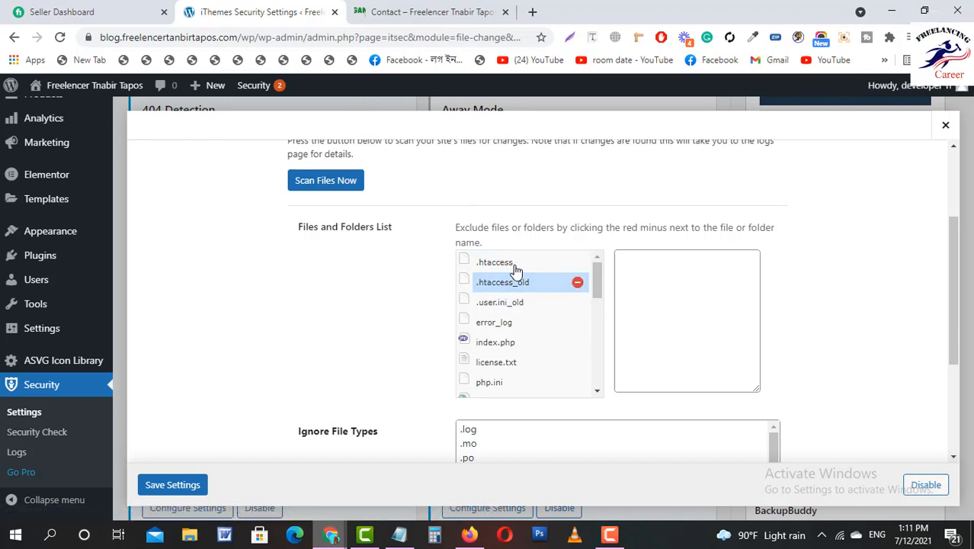
Add .htaccess to the excluded files, review ignored file types, and save File Change Detection.
left_click_drag(508, 268, 701, 263)
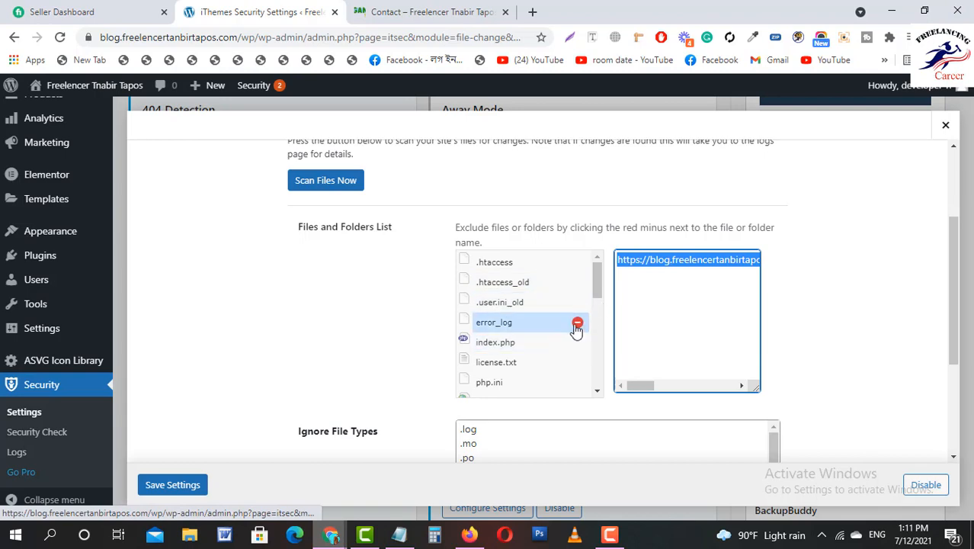
scroll(576, 322, "down", 10)
scroll(291, 392, "down", 3)
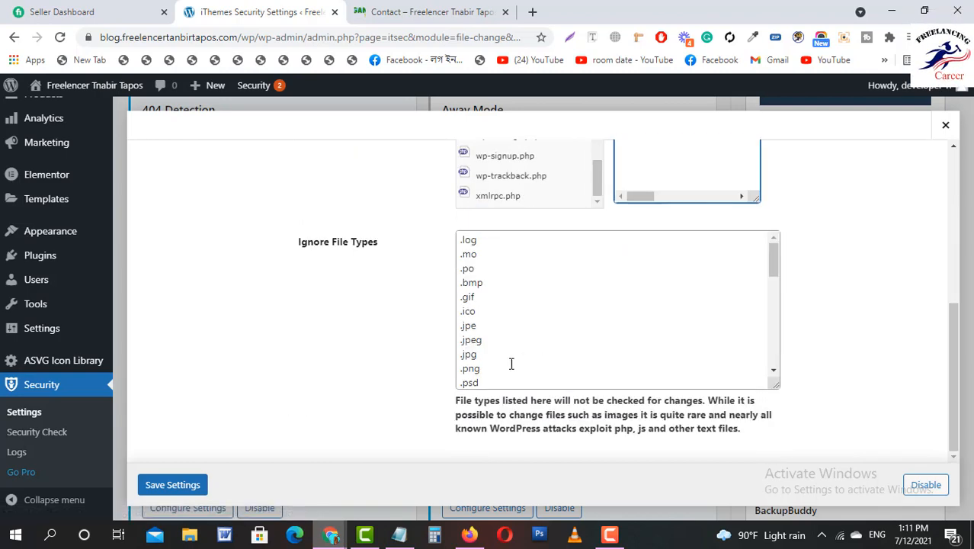
scroll(619, 341, "up", 2)
scroll(563, 344, "up", 1)
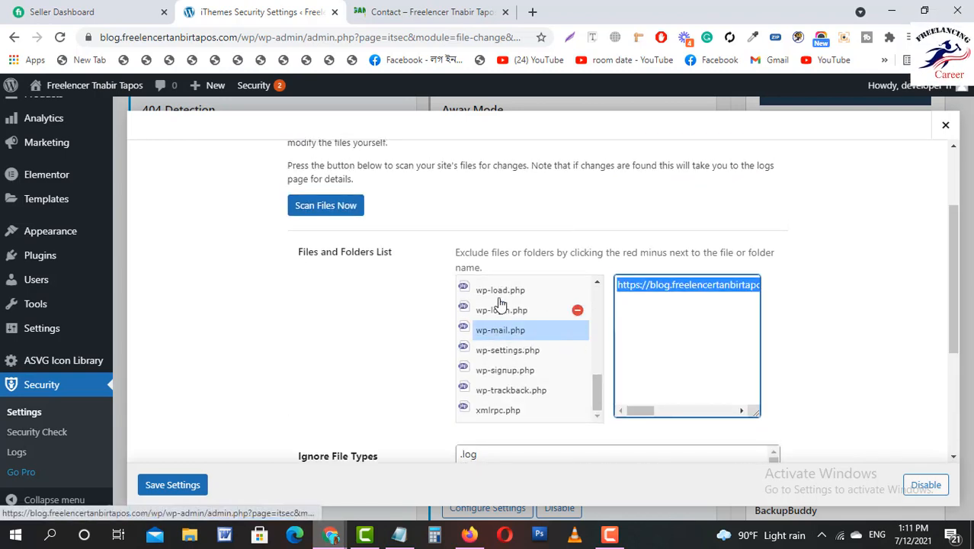
scroll(515, 331, "up", 1)
scroll(509, 338, "up", 1)
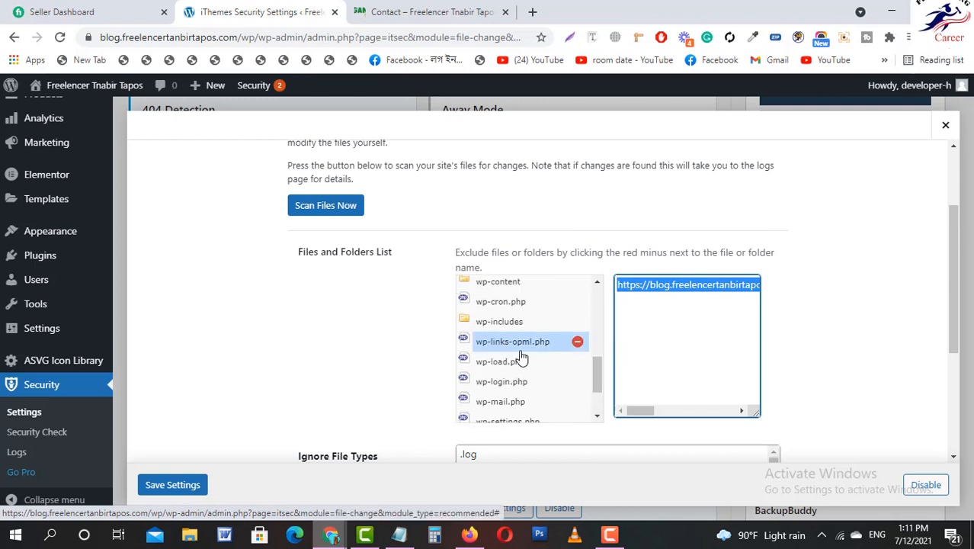
scroll(521, 336, "up", 1)
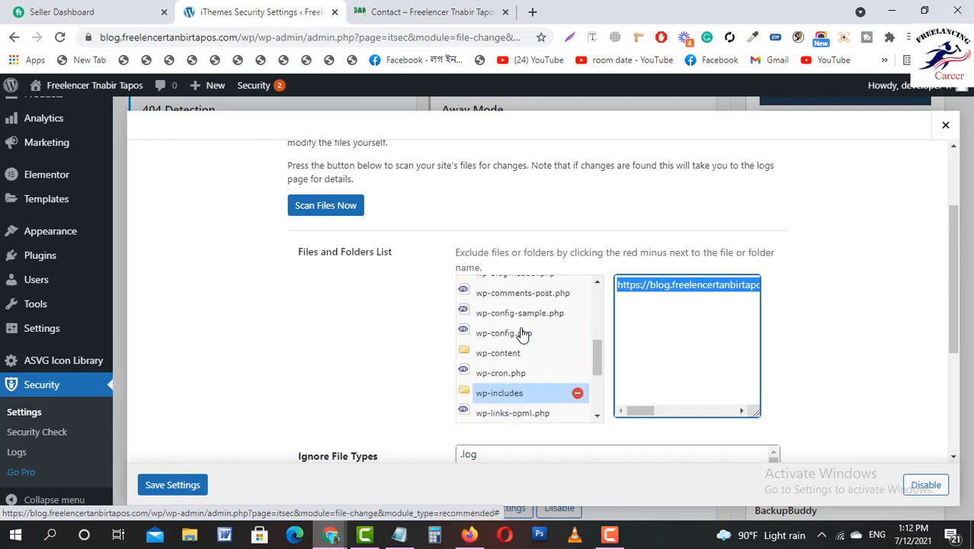
scroll(518, 335, "up", 1)
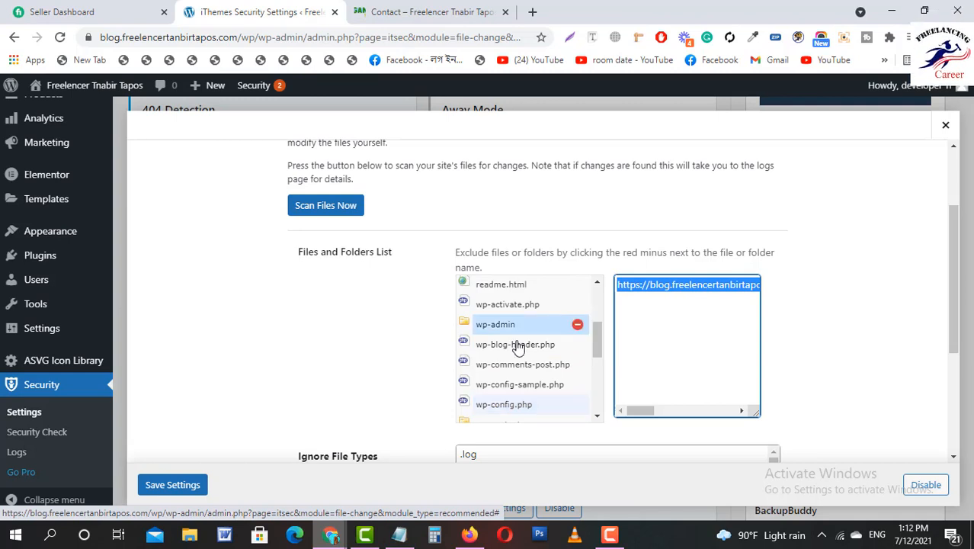
left_click(192, 491)
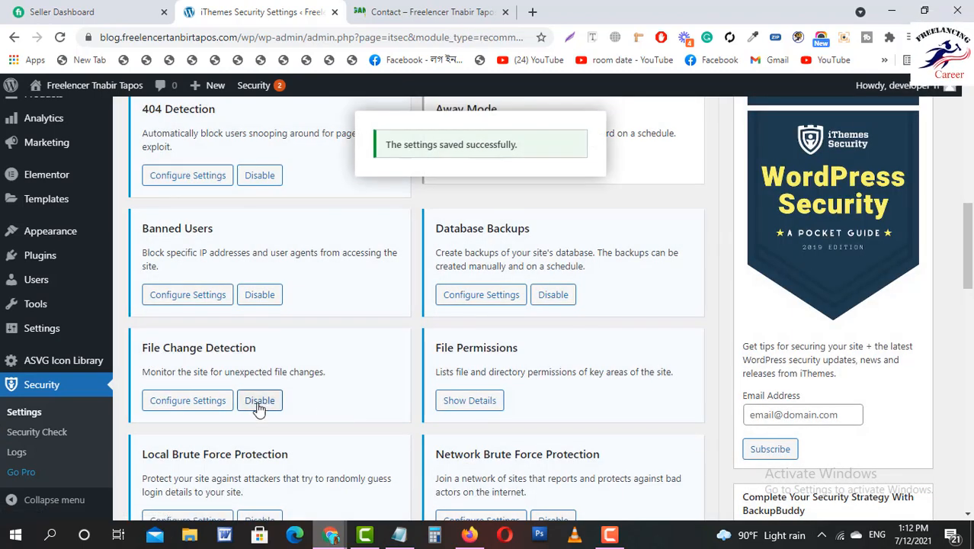
scroll(503, 377, "down", 1)
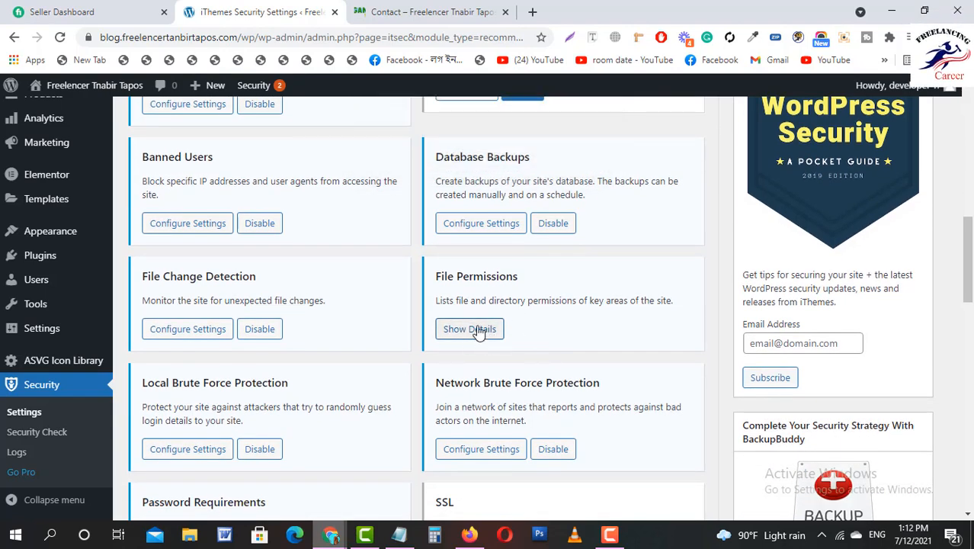
Load the File Permissions details table, dismissing a sponsored browser notification.
left_click(469, 329)
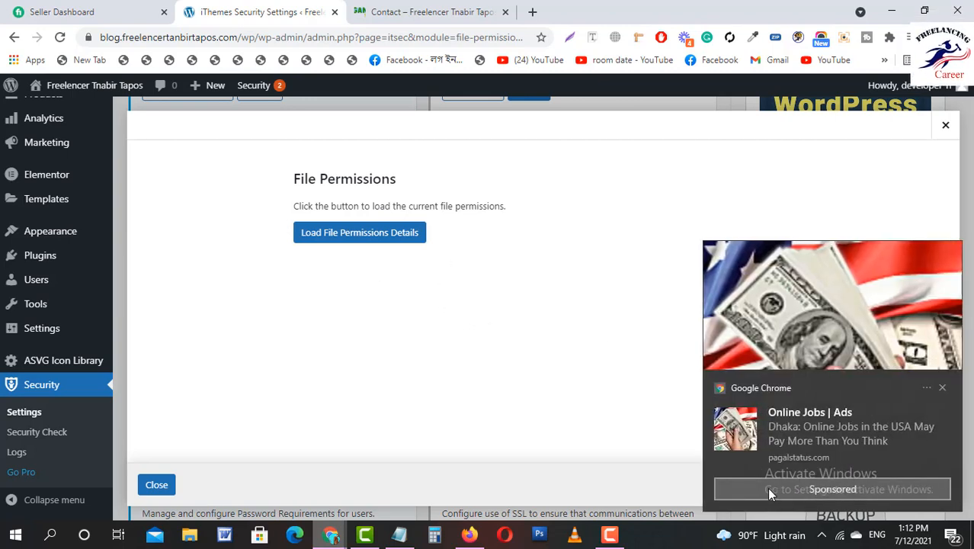
left_click(943, 388)
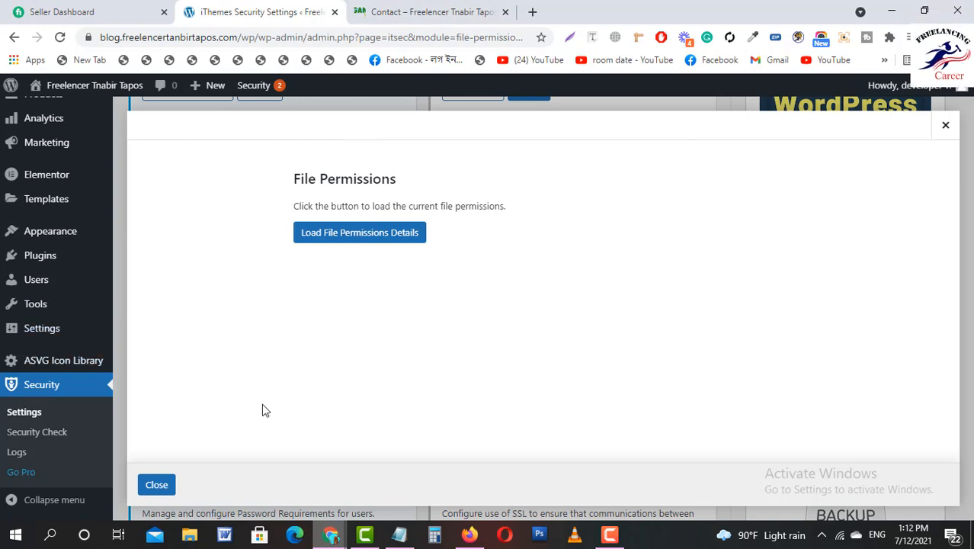
left_click(361, 242)
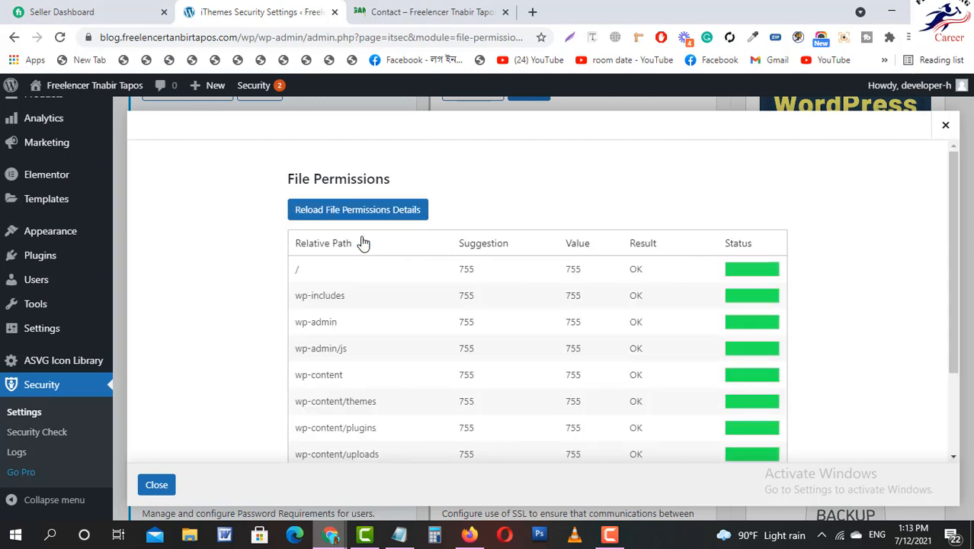
scroll(624, 363, "down", 2)
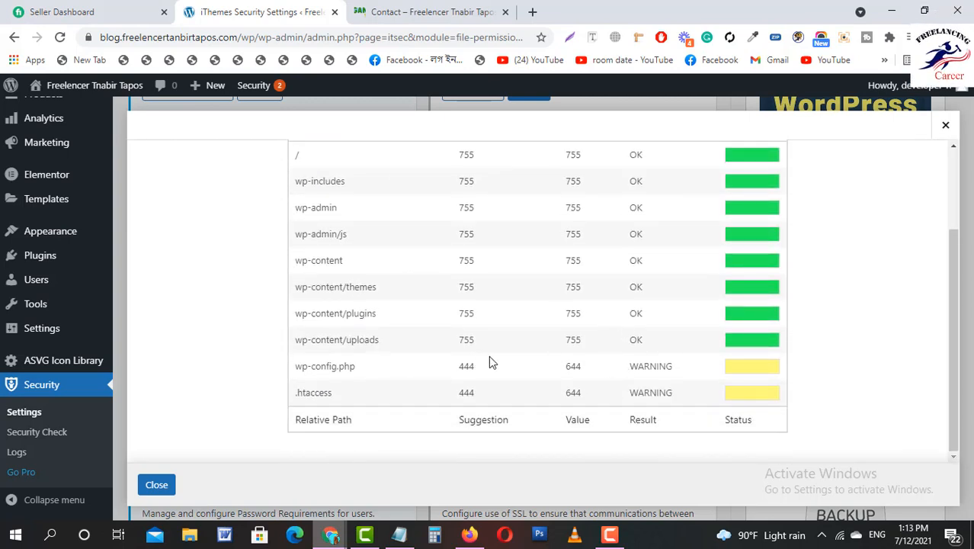
scroll(495, 363, "up", 2)
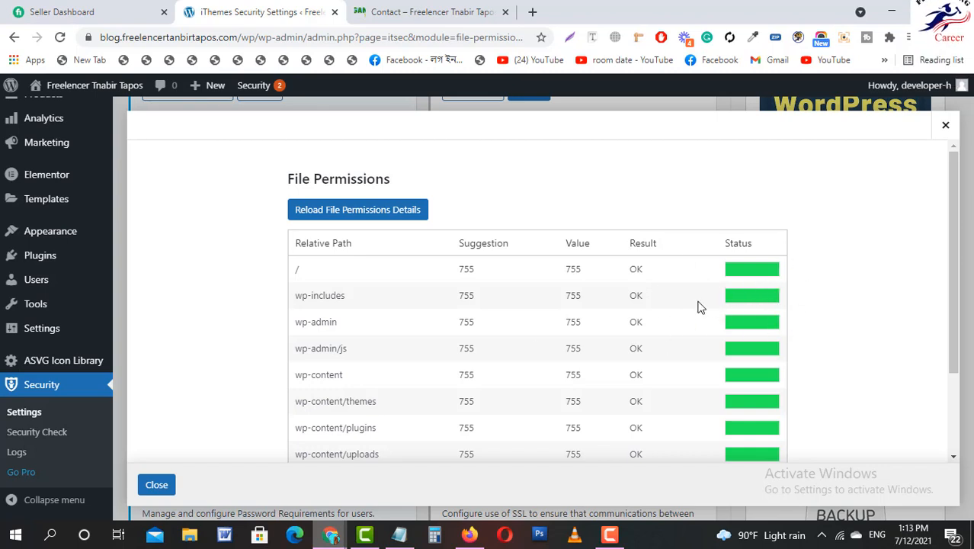
Review wp-config.php and .htaccess flagged at 644, close the report, and start a new tab.
scroll(645, 306, "down", 2)
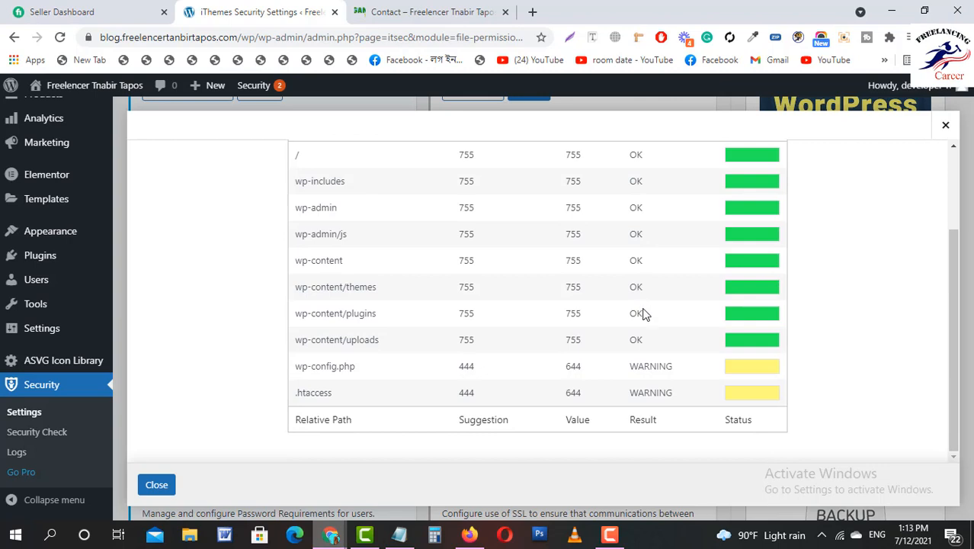
scroll(644, 314, "up", 2)
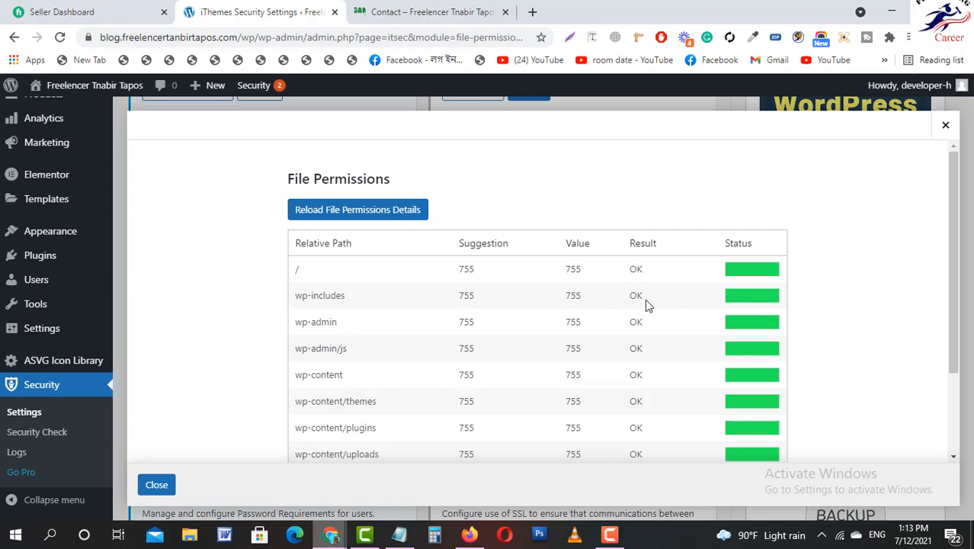
scroll(218, 393, "down", 1)
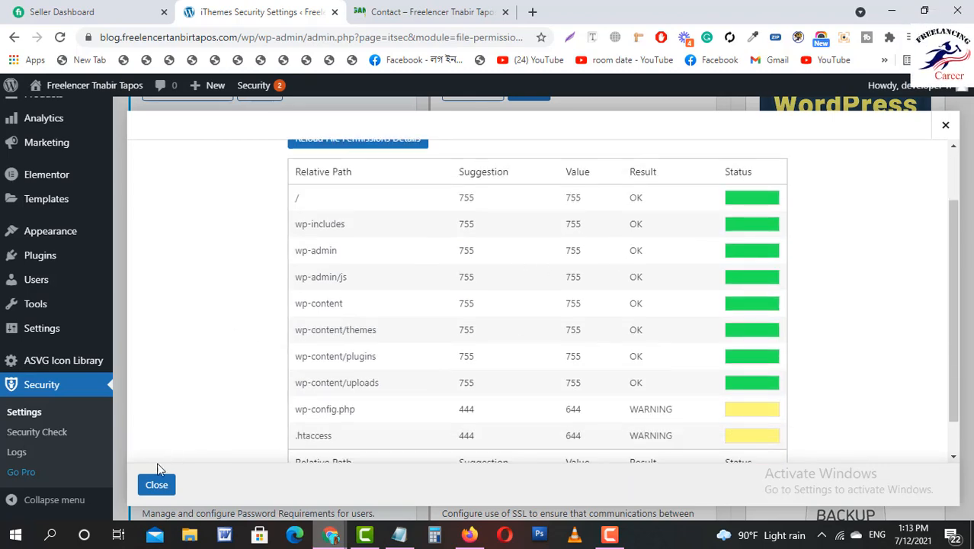
left_click(157, 485)
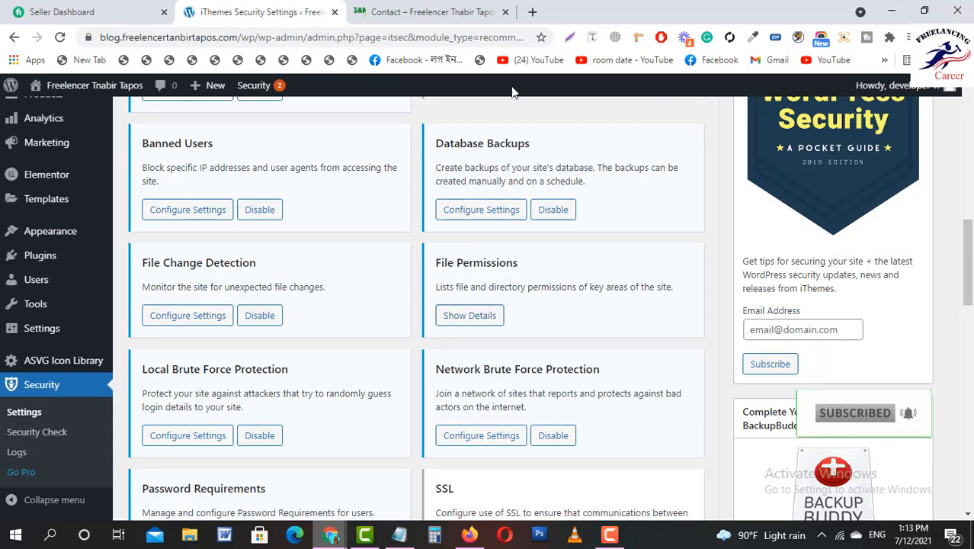
left_click(532, 12)
Navigate the new tab to the site's /cpanel address.
type("fr")
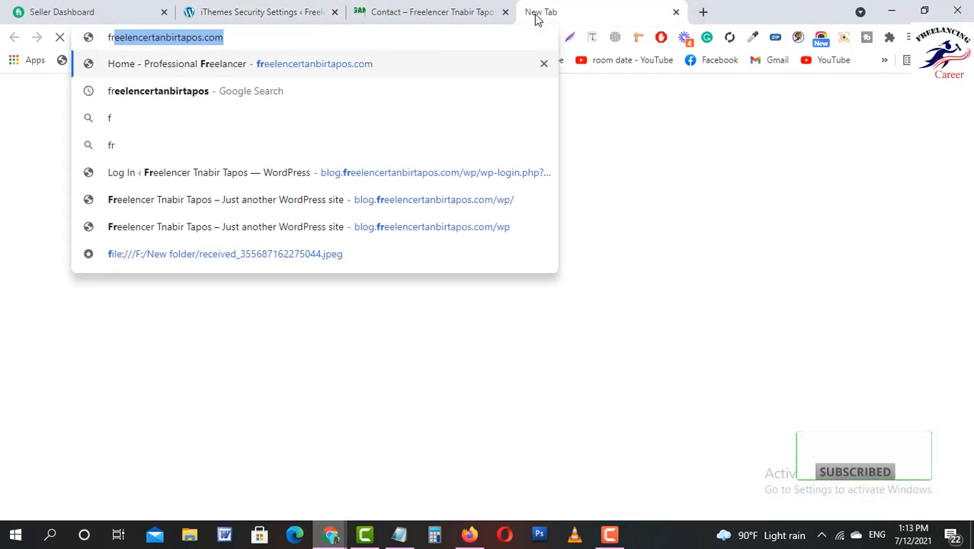
key("Return")
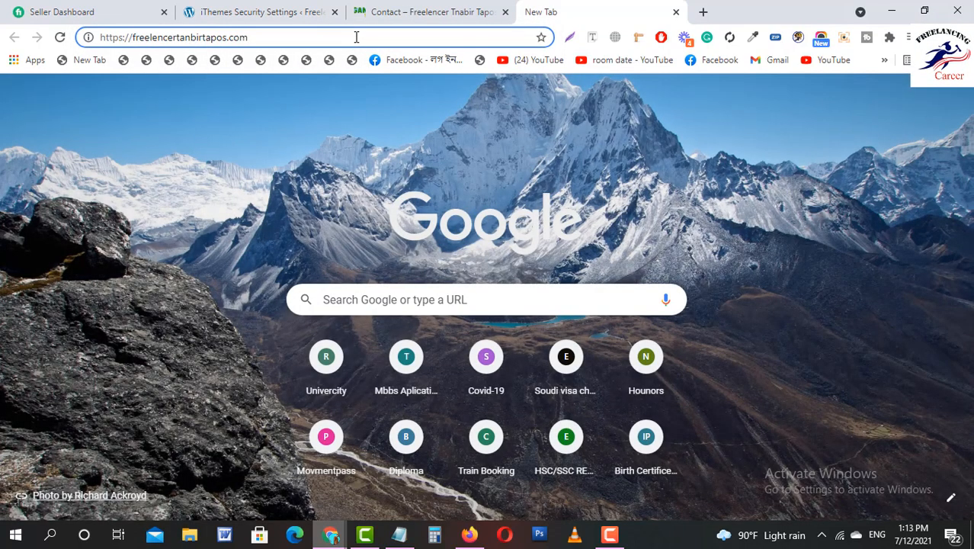
left_click(355, 36)
type("/cp")
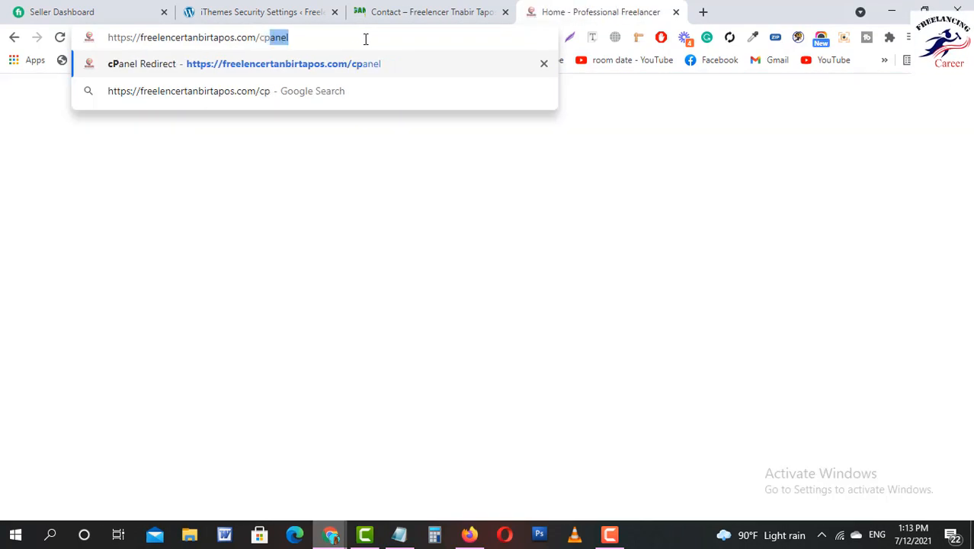
key("Return")
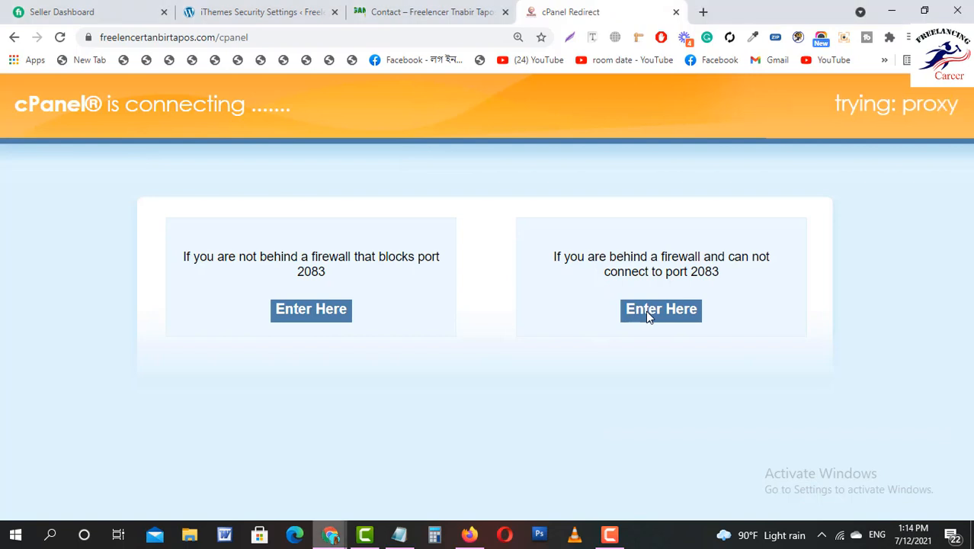
Log in to cPanel through the non-2083 Enter Here route and locate the Files section.
left_click(646, 314)
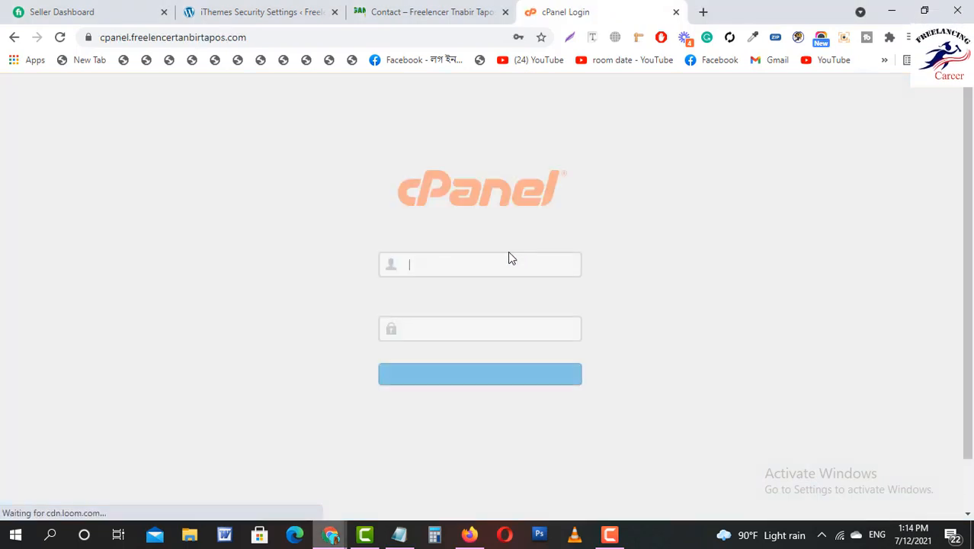
left_click(444, 385)
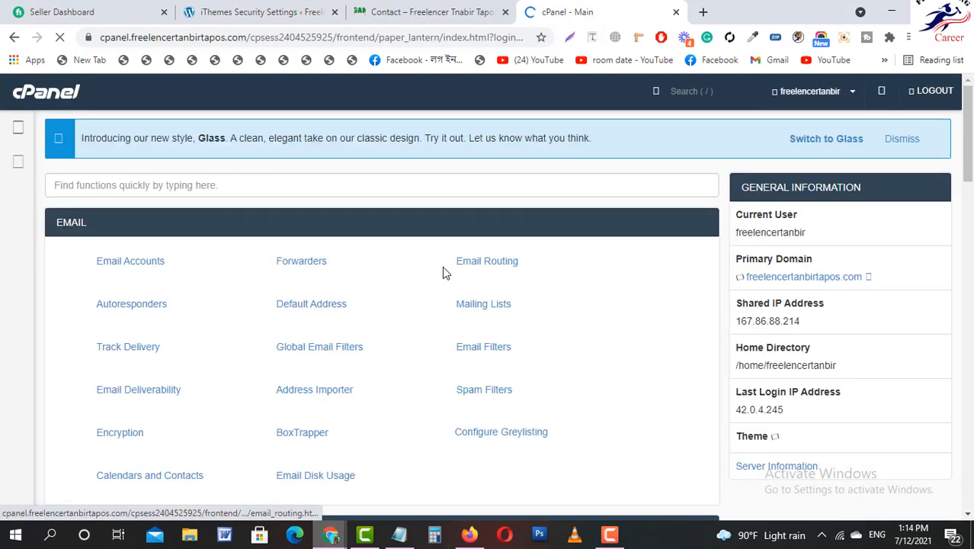
scroll(240, 336, "down", 4)
scroll(240, 336, "down", 3)
scroll(239, 332, "up", 2)
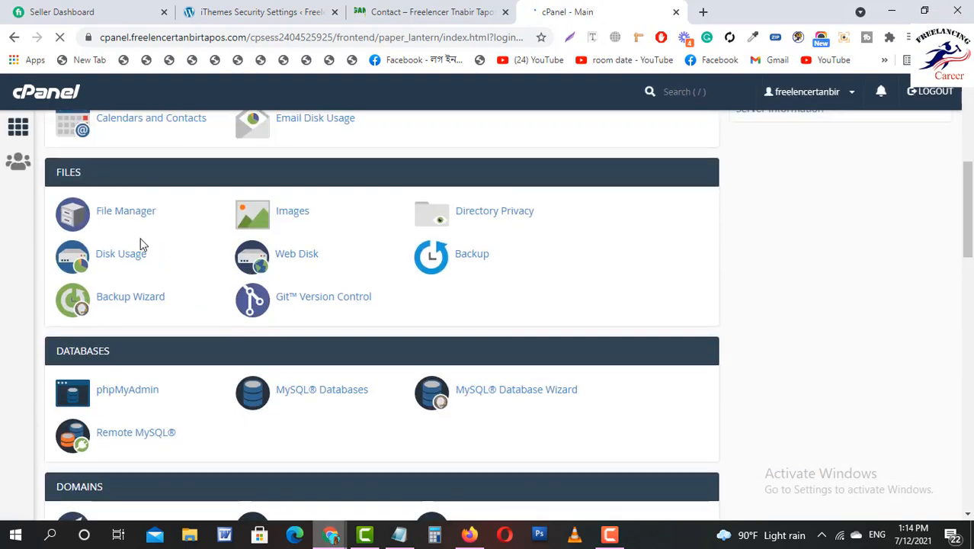
Browse to the public_html folder in cPanel File Manager.
left_click(125, 211)
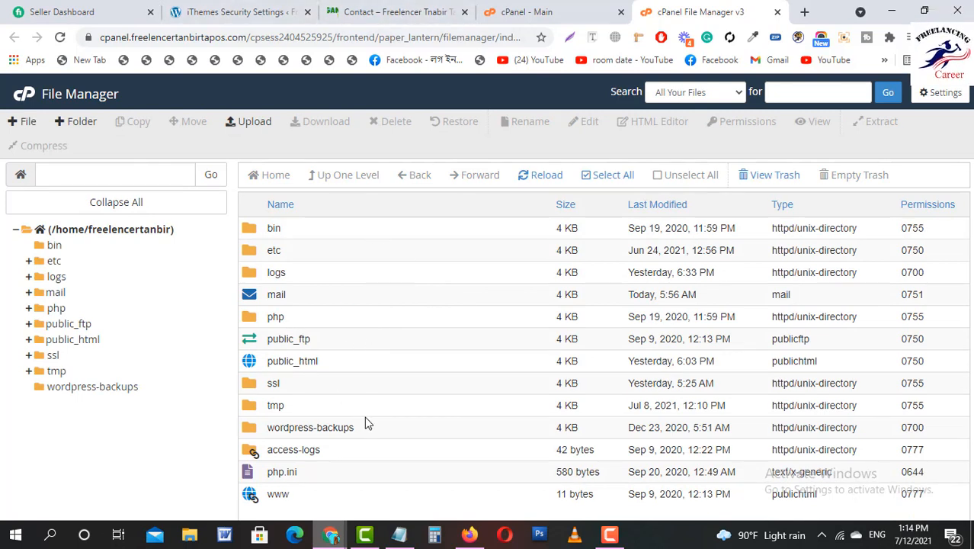
left_click(99, 341)
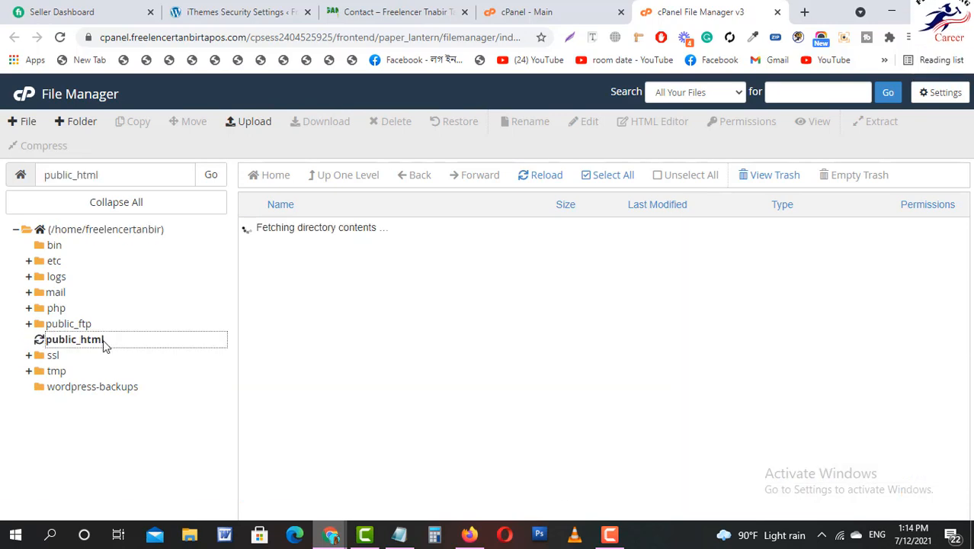
scroll(421, 358, "down", 3)
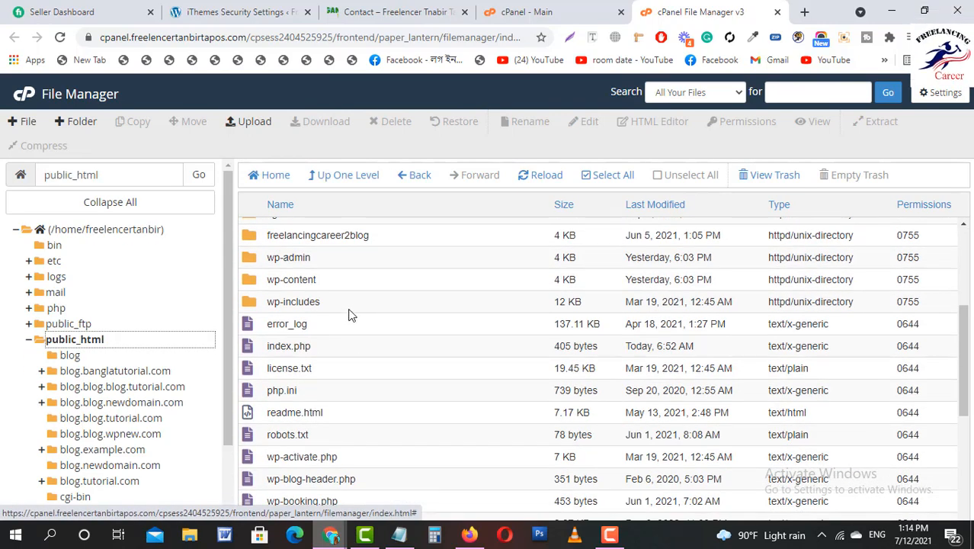
Confirm wp-admin, wp-content and wp-includes keep 755 permissions, cancel, and close File Manager.
left_click_drag(349, 309, 381, 263)
right_click(377, 267)
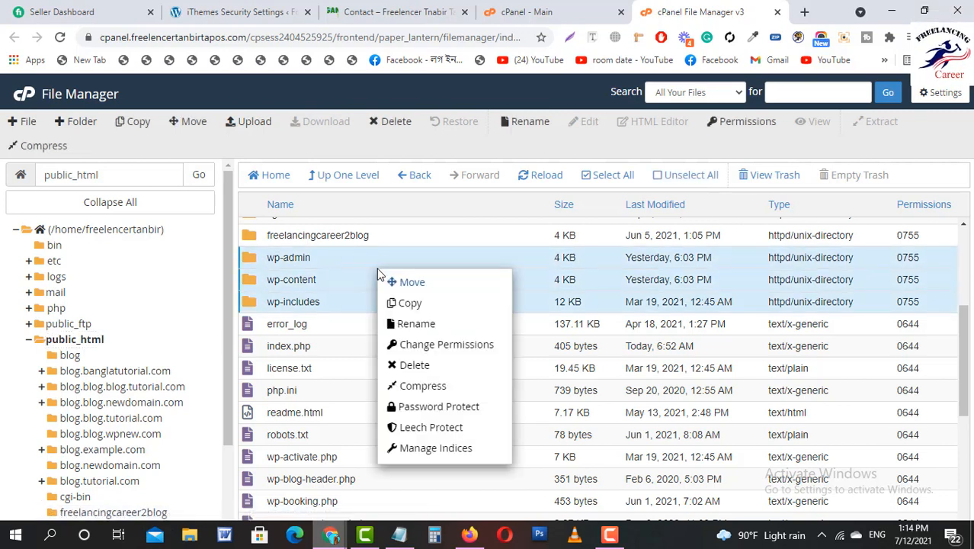
left_click(439, 347)
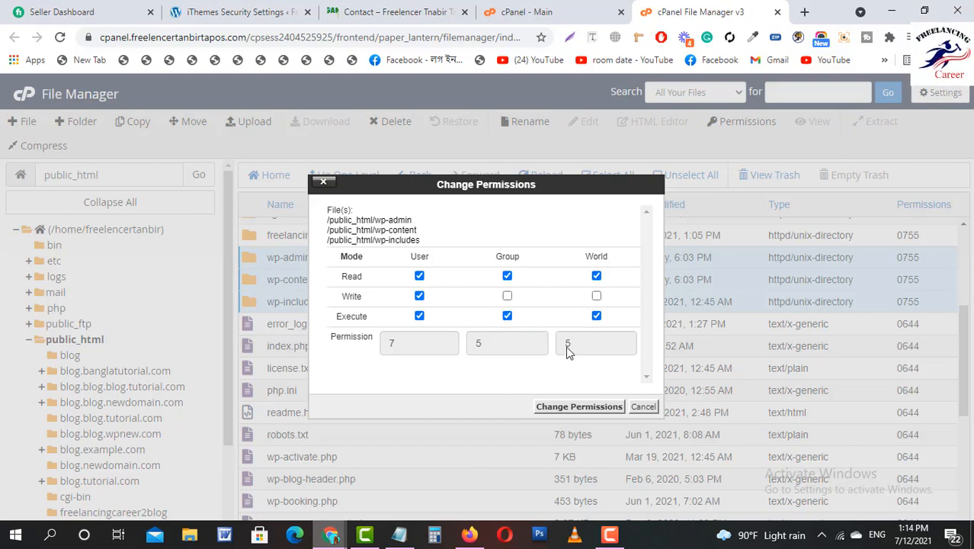
left_click(643, 407)
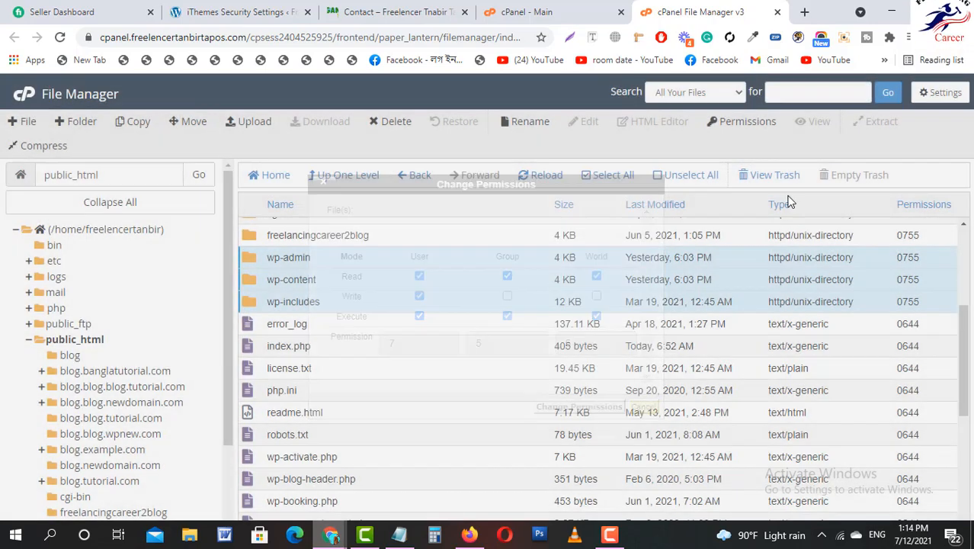
middle_click(712, 10)
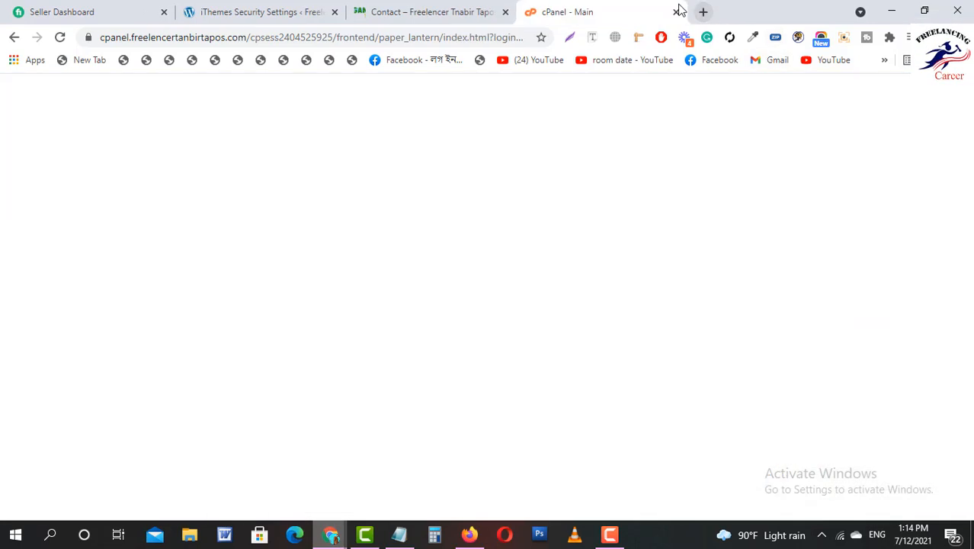
Close the cPanel tab and return to the iThemes Security settings.
left_click(676, 11)
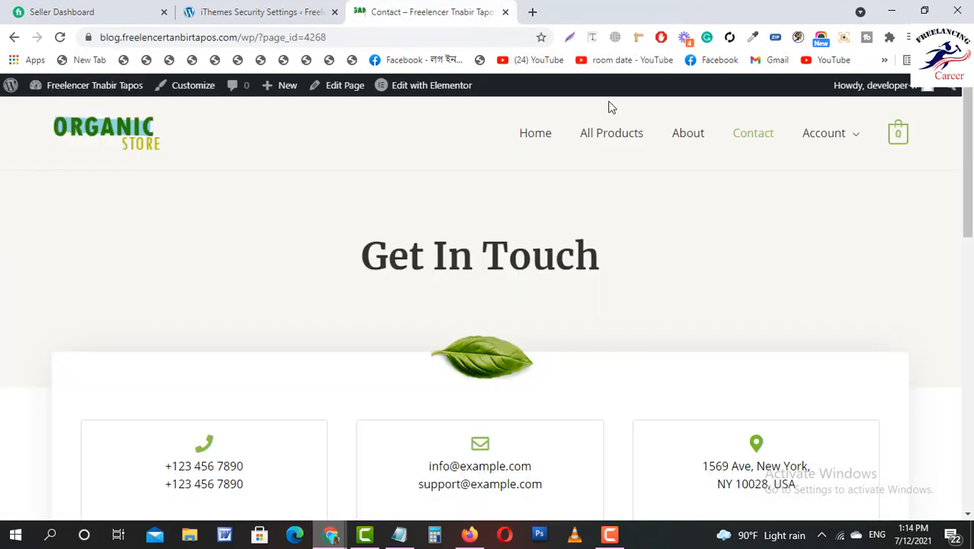
left_click(313, 7)
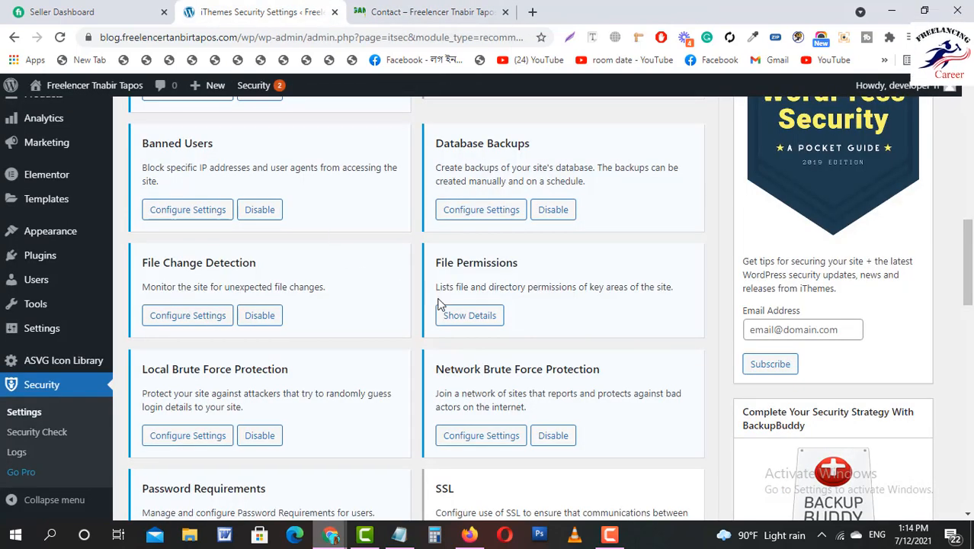
scroll(513, 323, "down", 1)
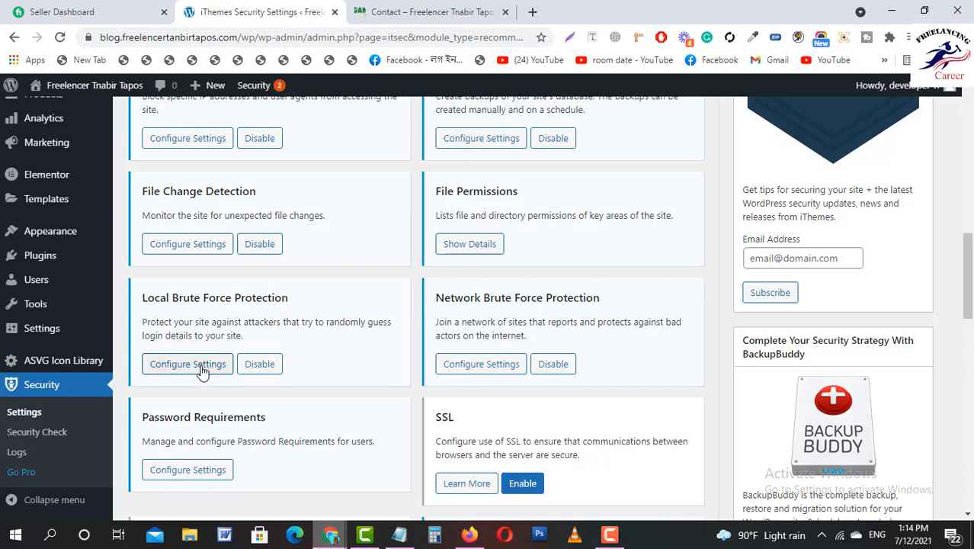
Keep Local Brute Force Protection at 5 host attempts, 10 user attempts, 5-minute period.
left_click(144, 369)
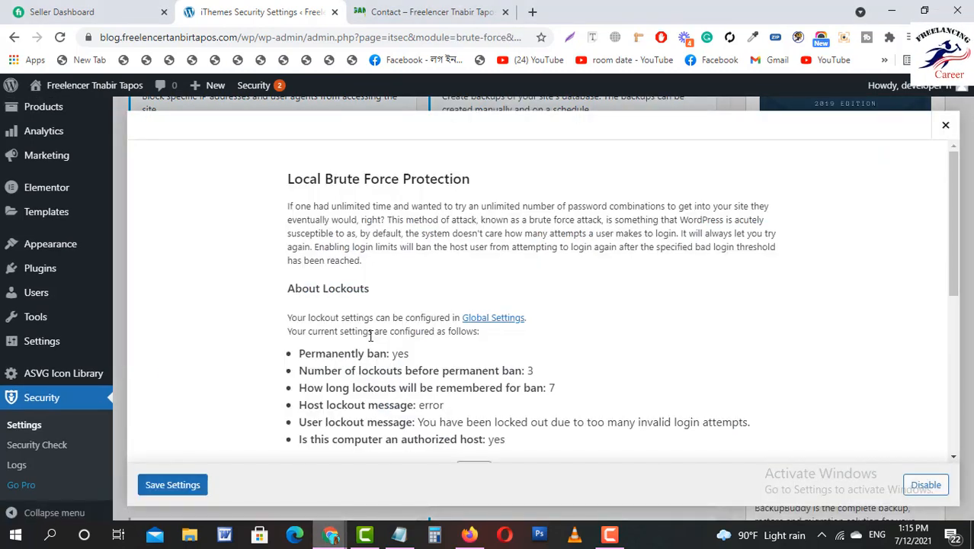
scroll(381, 339, "down", 3)
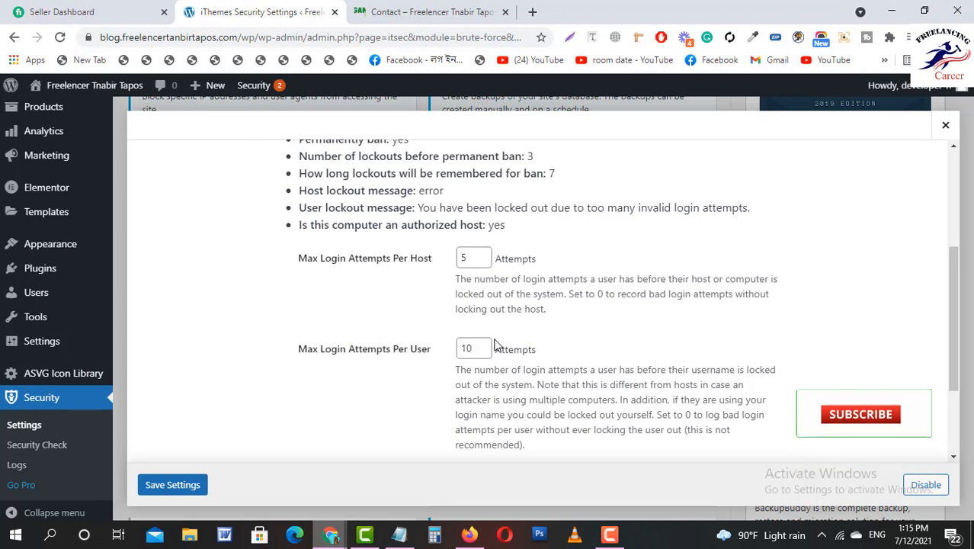
scroll(495, 346, "down", 1)
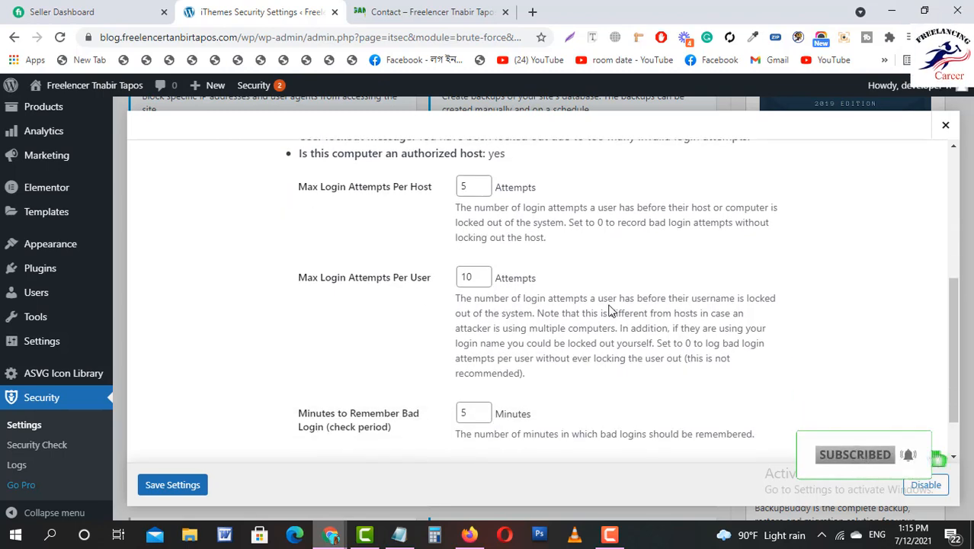
scroll(610, 310, "down", 1)
scroll(457, 349, "up", 2)
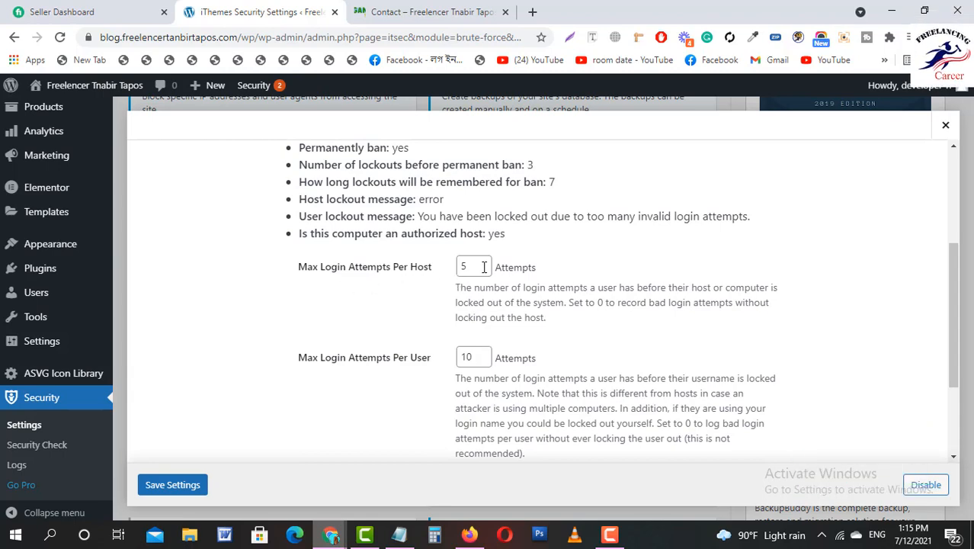
scroll(483, 267, "down", 2)
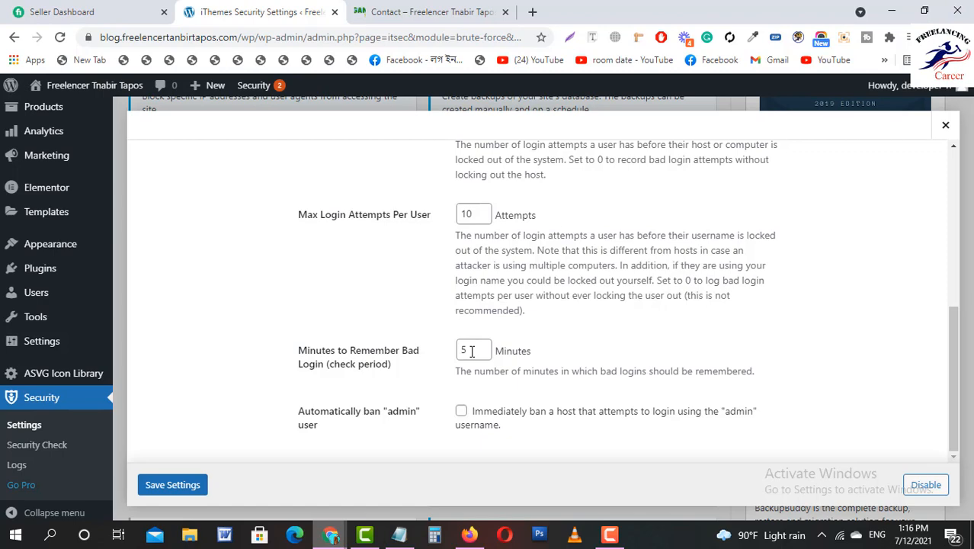
scroll(472, 352, "up", 5)
scroll(472, 351, "down", 5)
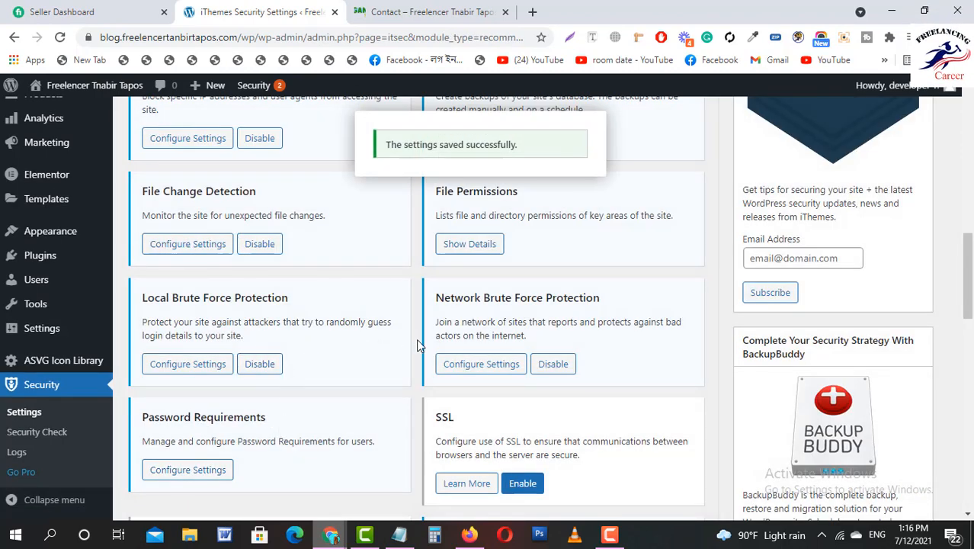
Check Network Brute Force settings, then set Local Brute Force to auto-ban 'admin' logins.
left_click(494, 366)
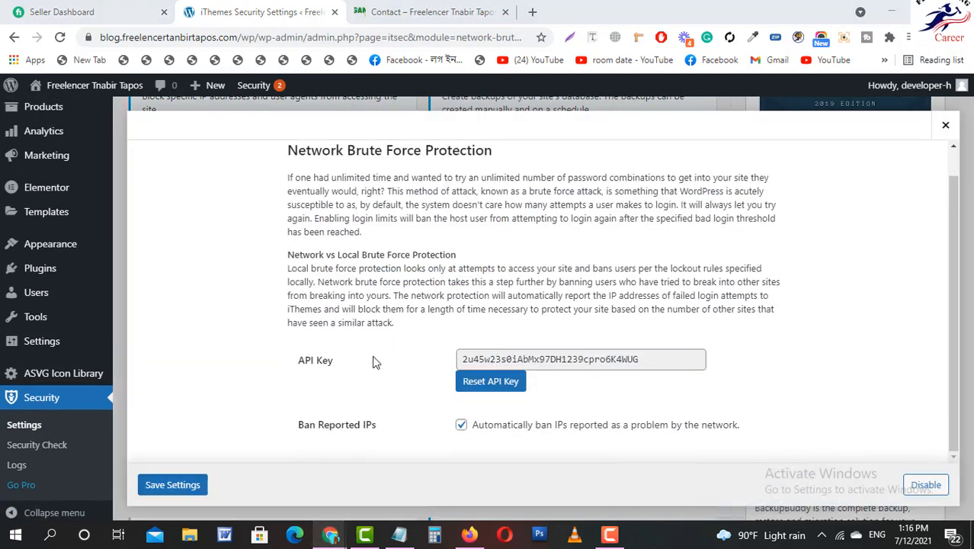
left_click(945, 125)
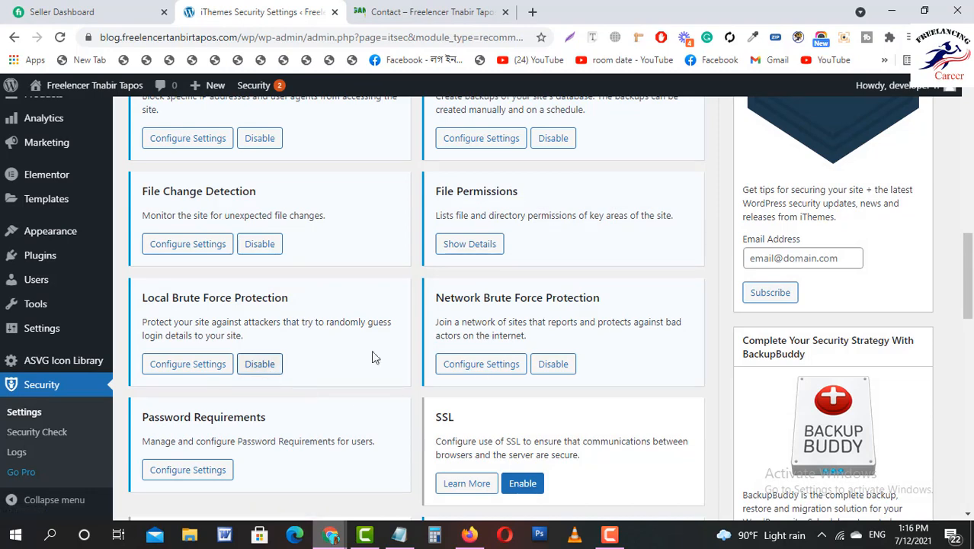
left_click(194, 364)
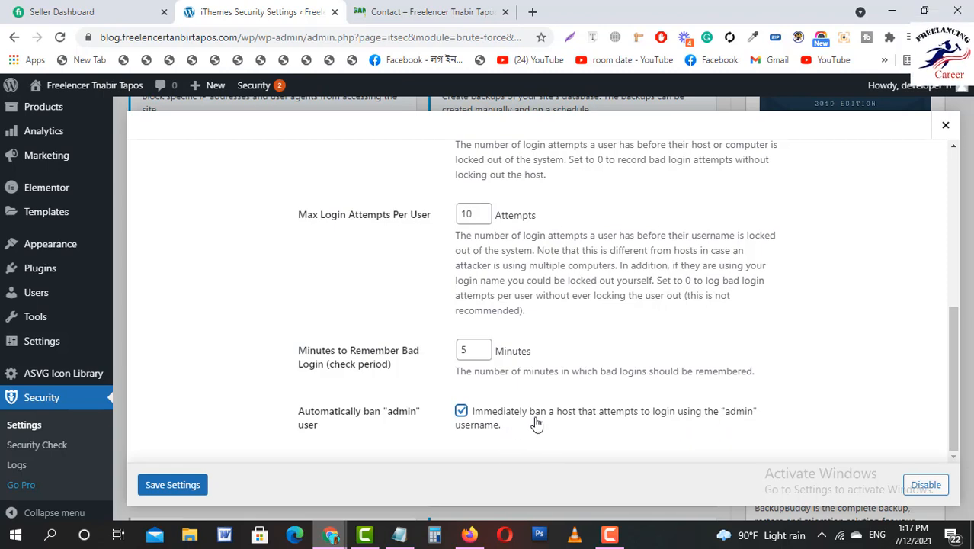
scroll(510, 426, "up", 3)
scroll(522, 408, "down", 3)
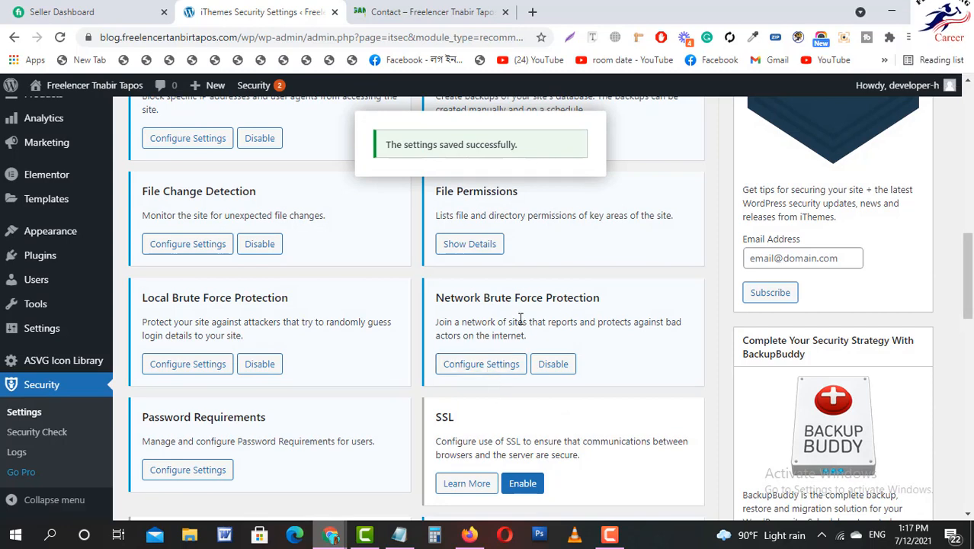
View and close the Network Brute Force Protection settings again.
left_click(485, 365)
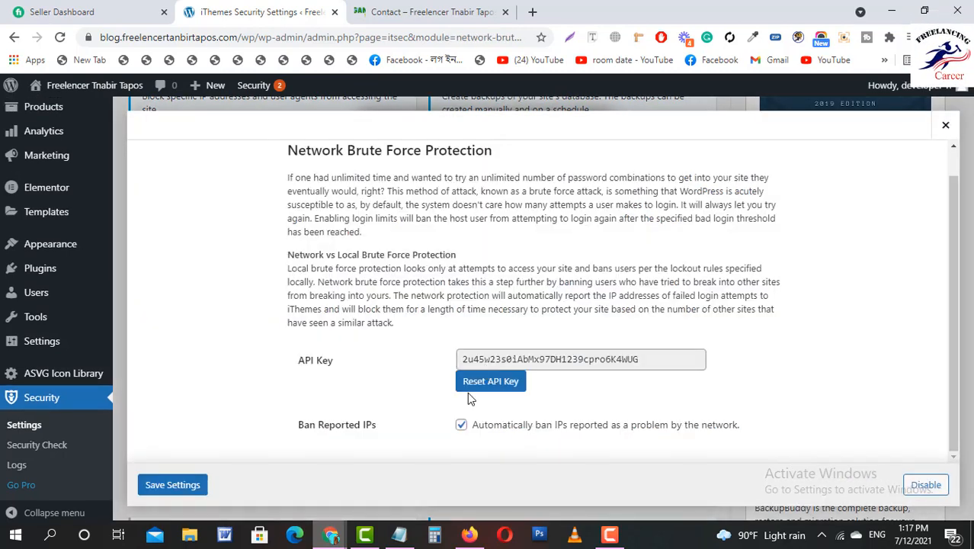
left_click(945, 128)
scroll(539, 357, "down", 1)
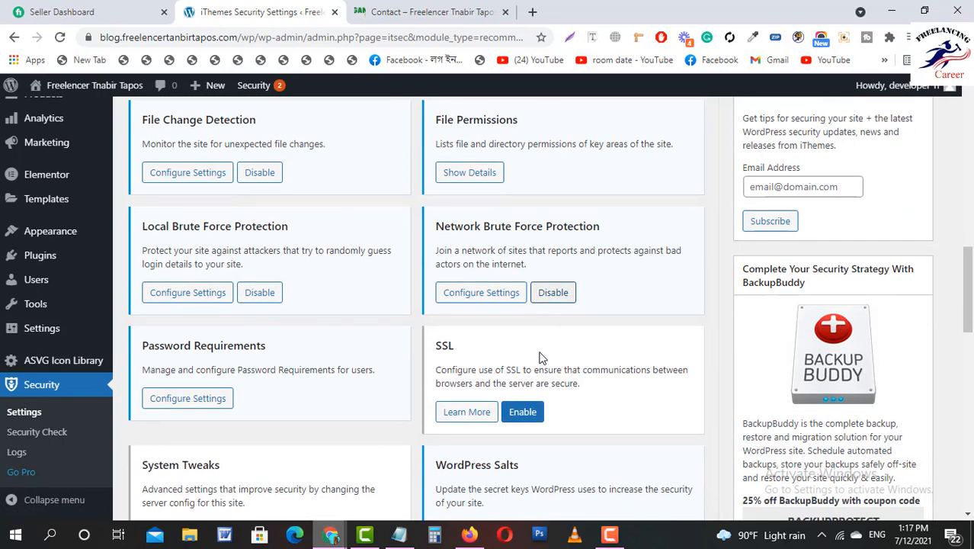
Enable the Strong Passwords requirement in Password Requirements.
left_click(204, 402)
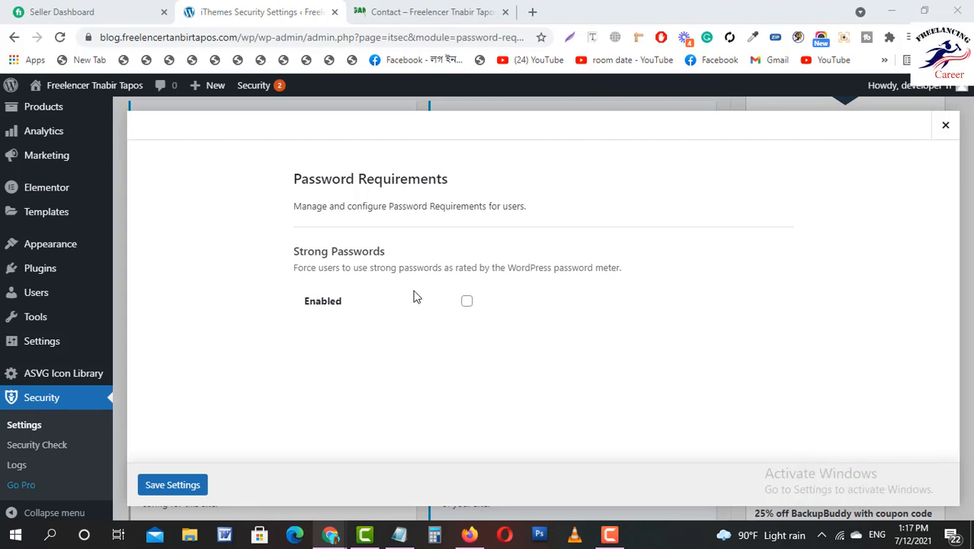
left_click(466, 305)
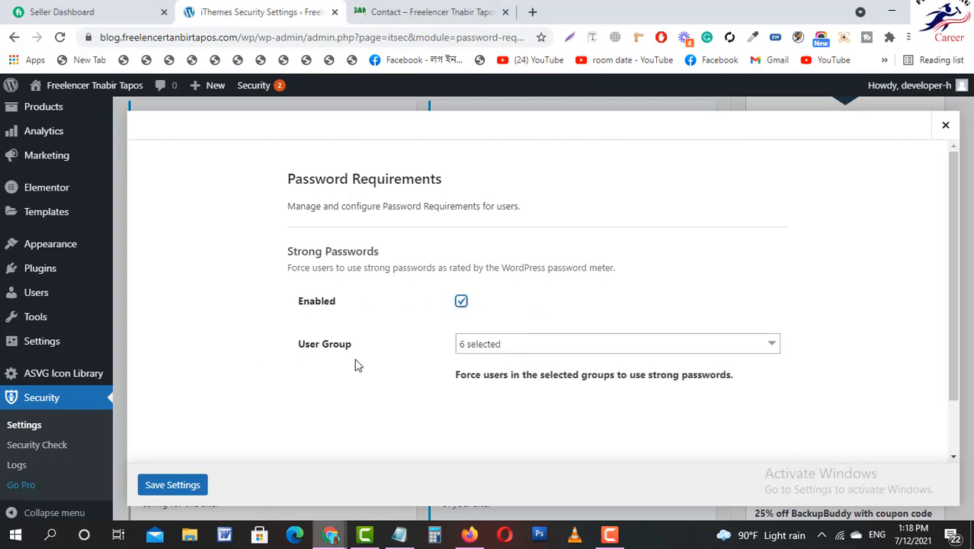
left_click(500, 344)
scroll(503, 417, "down", 1)
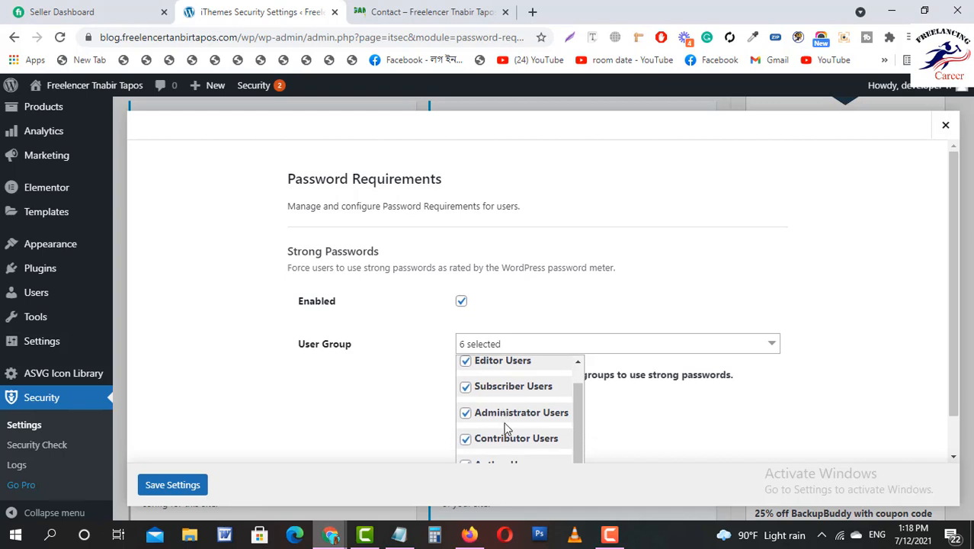
scroll(663, 401, "down", 1)
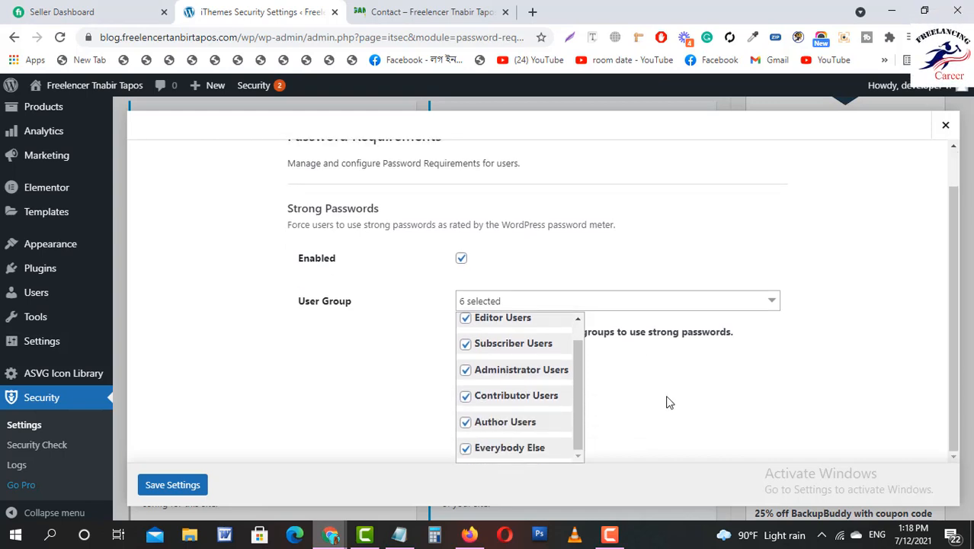
scroll(510, 394, "up", 2)
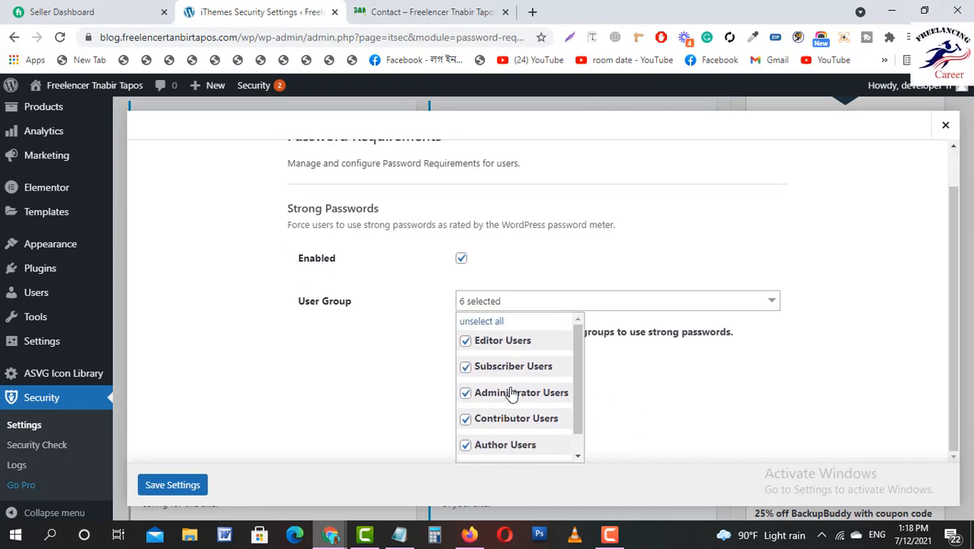
scroll(517, 391, "down", 1)
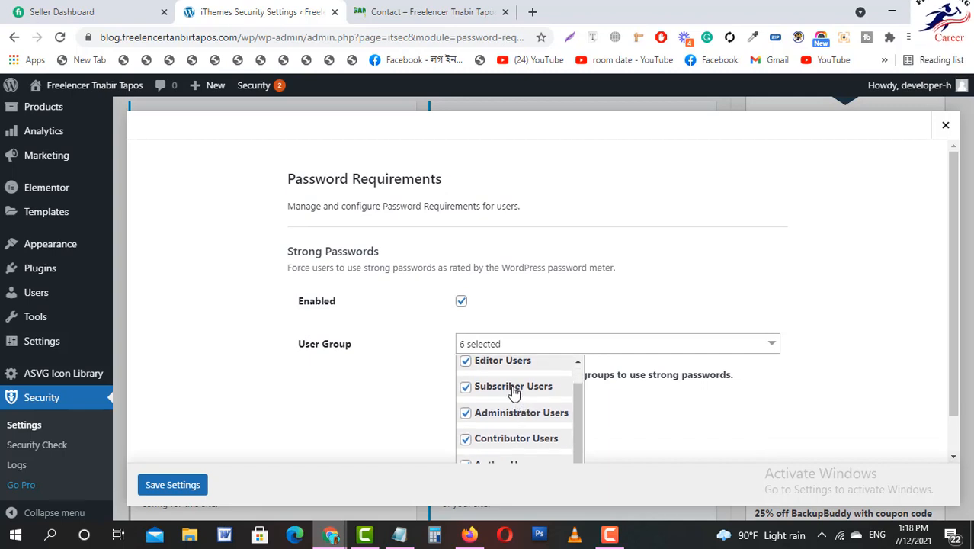
Limit strong passwords to Subscriber Users, removing administrators, contributors, authors and other groups.
left_click(487, 415)
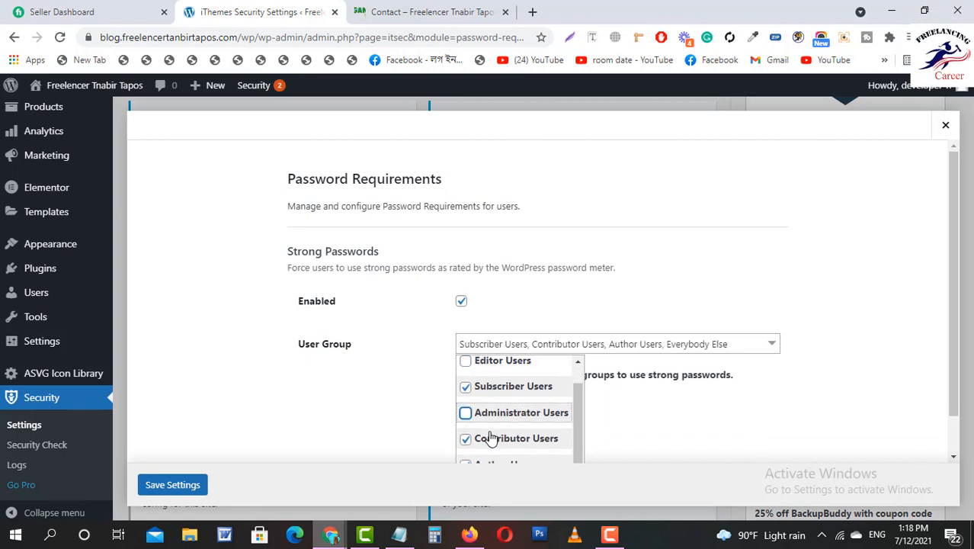
left_click(483, 438)
scroll(636, 419, "down", 1)
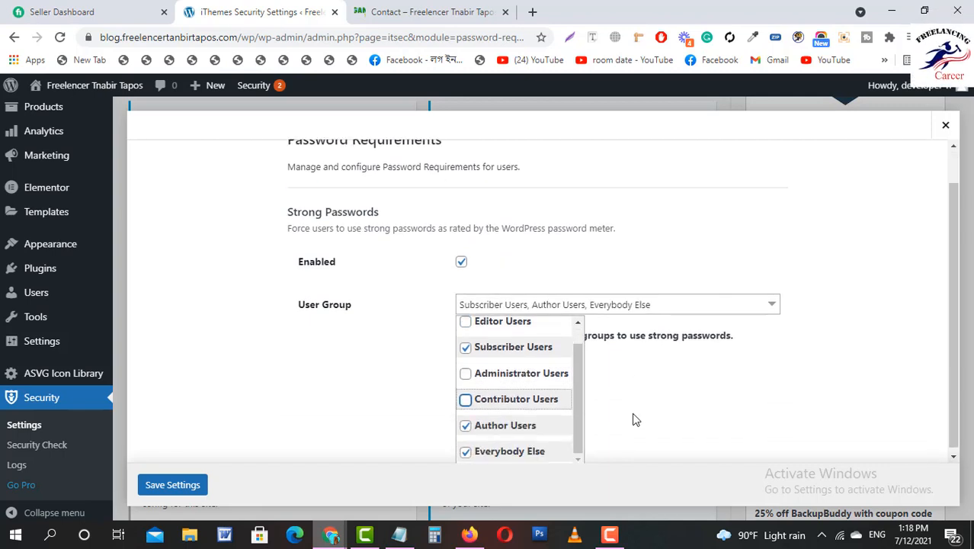
left_click(506, 425)
left_click(507, 450)
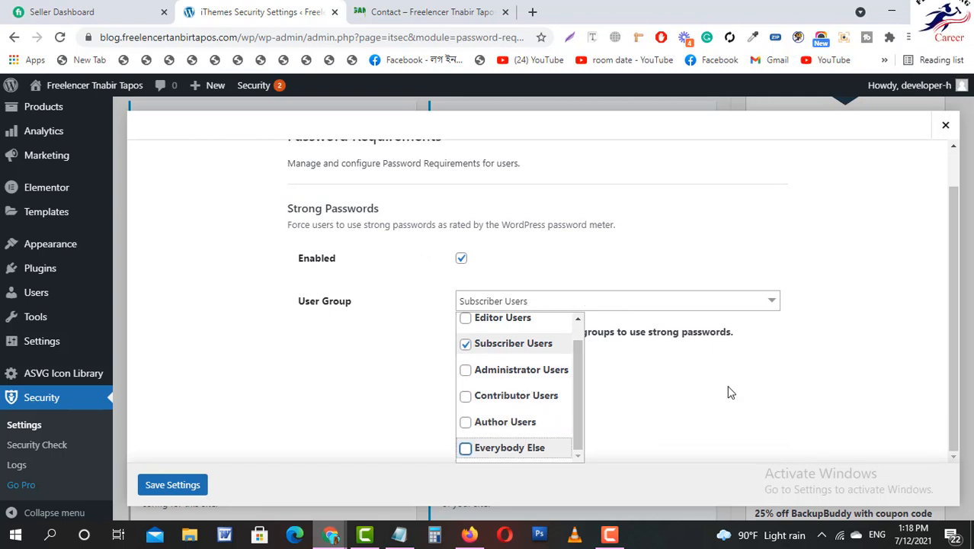
left_click(652, 372)
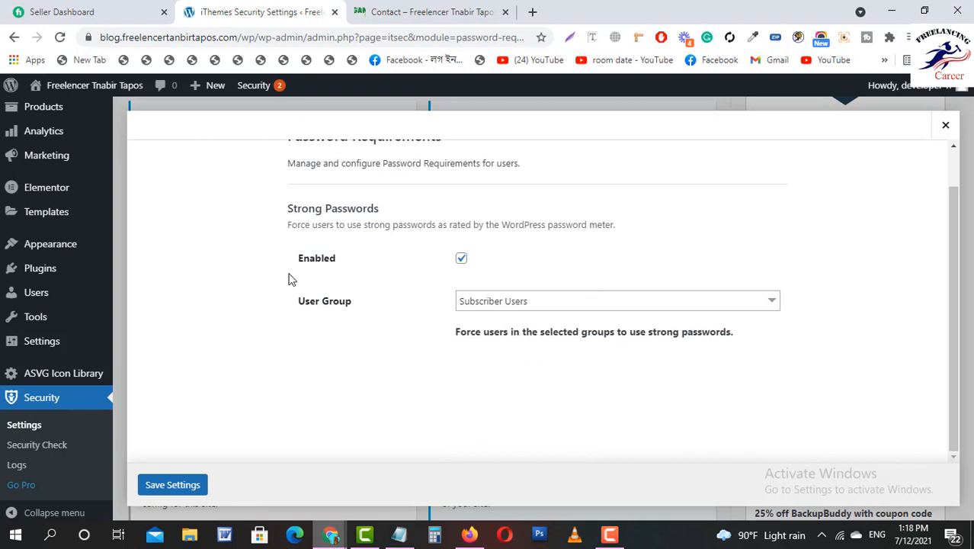
scroll(380, 363, "up", 1)
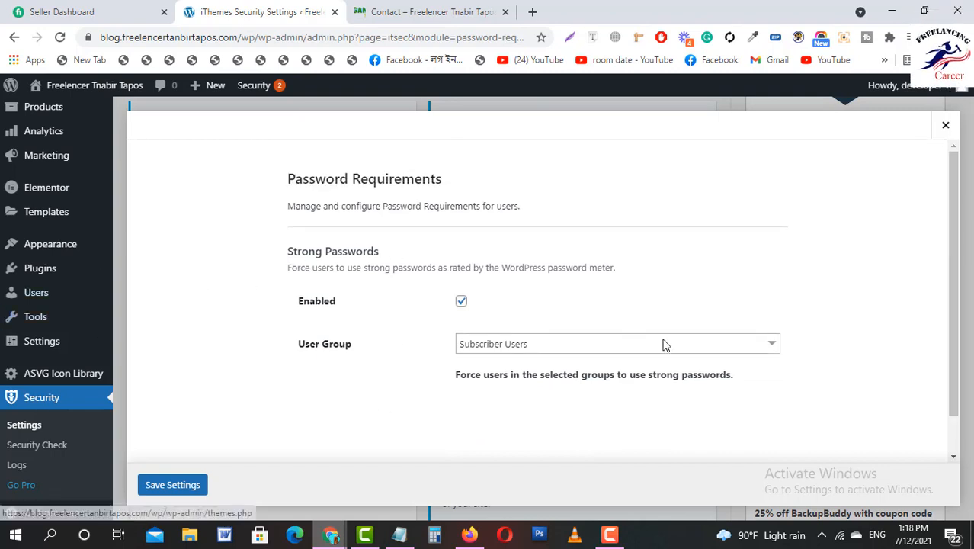
scroll(449, 375, "down", 1)
Save the Password Requirements settings and close the window.
left_click(174, 483)
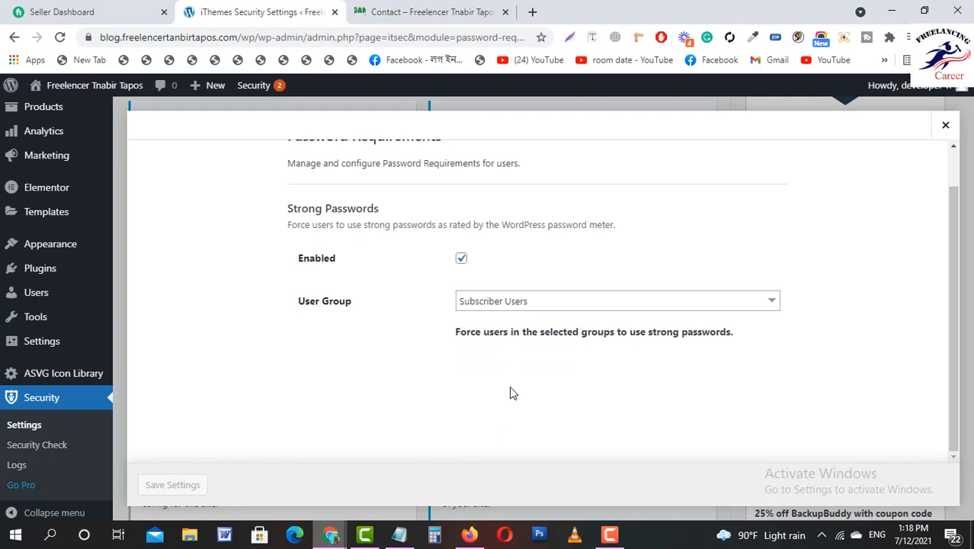
key("F9")
left_click(908, 468)
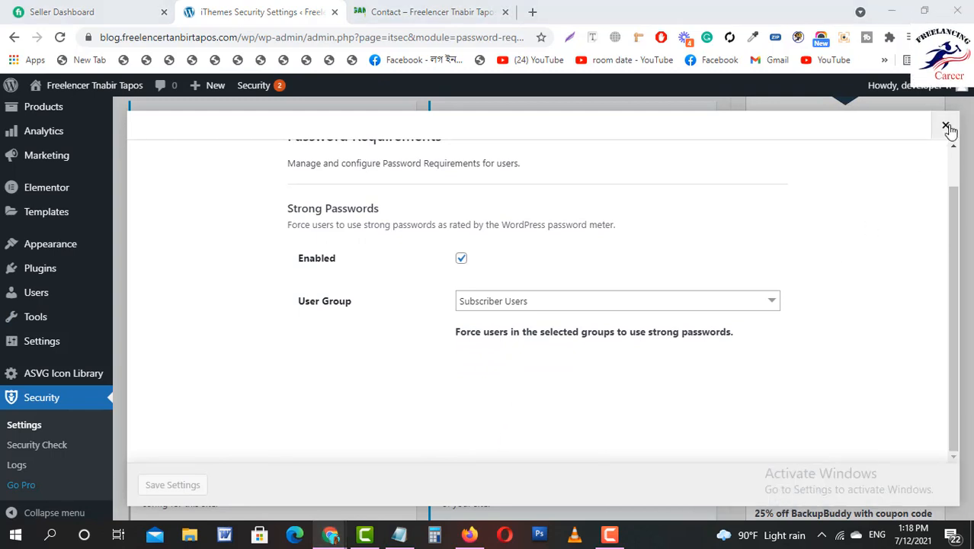
left_click(947, 128)
scroll(302, 418, "down", 1)
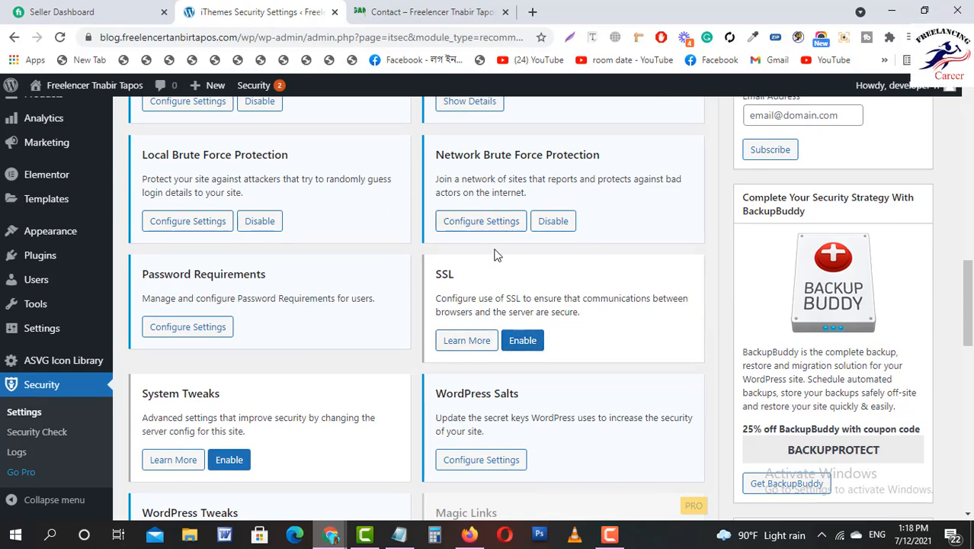
Enable the SSL module.
left_click(522, 340)
scroll(519, 320, "down", 1)
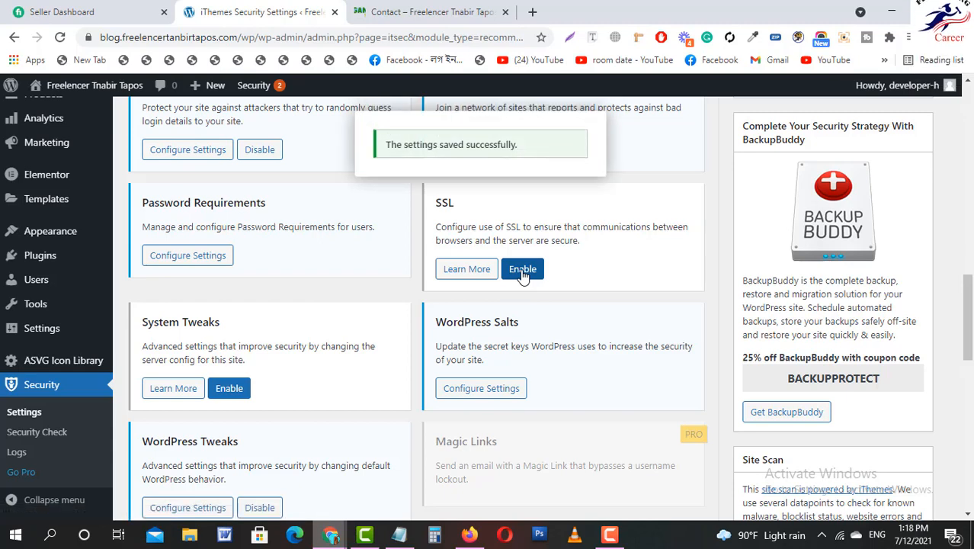
left_click(522, 271)
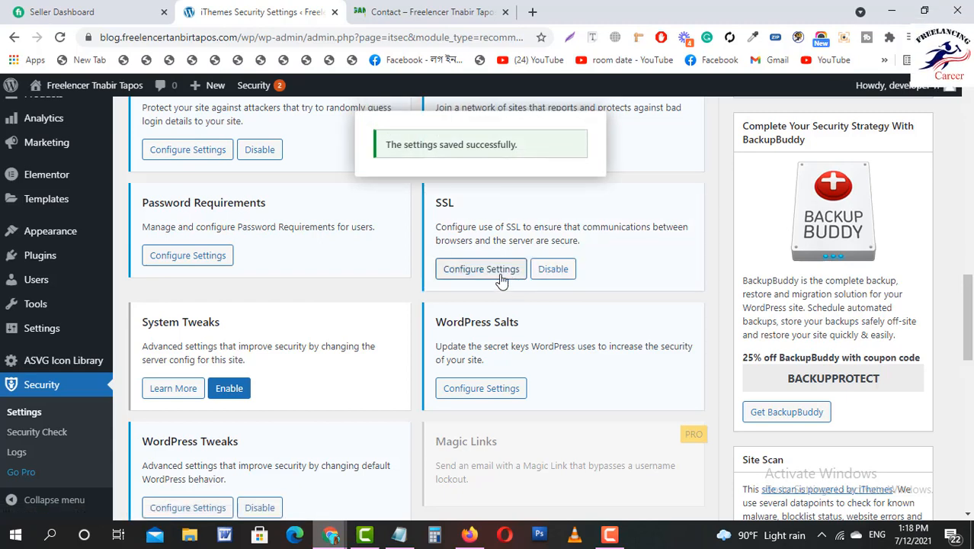
Set SSL to redirect all HTTP page requests to HTTPS, save, and enable System Tweaks.
left_click(500, 276)
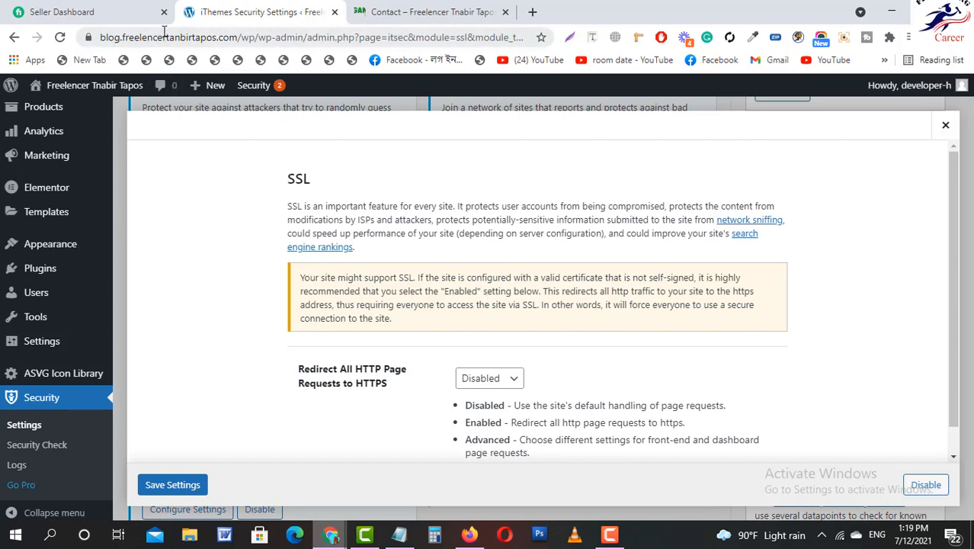
left_click(468, 385)
left_click(474, 407)
left_click(175, 485)
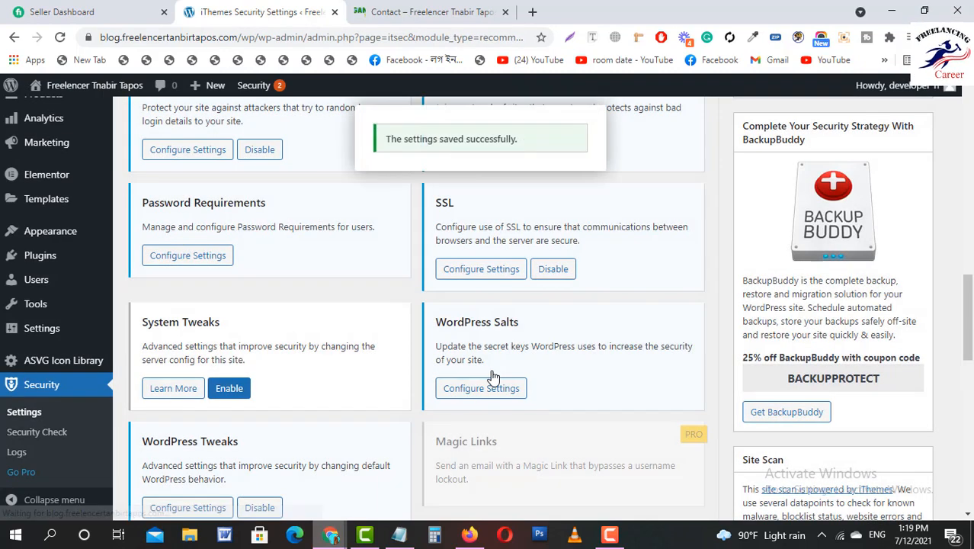
left_click(228, 391)
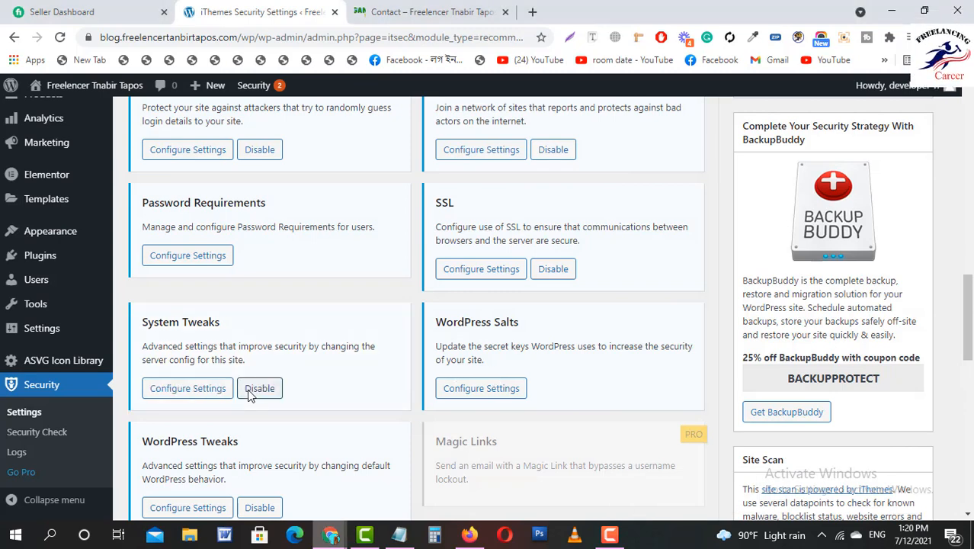
Review System Tweaks options, with only Protect System Files checked.
left_click(206, 396)
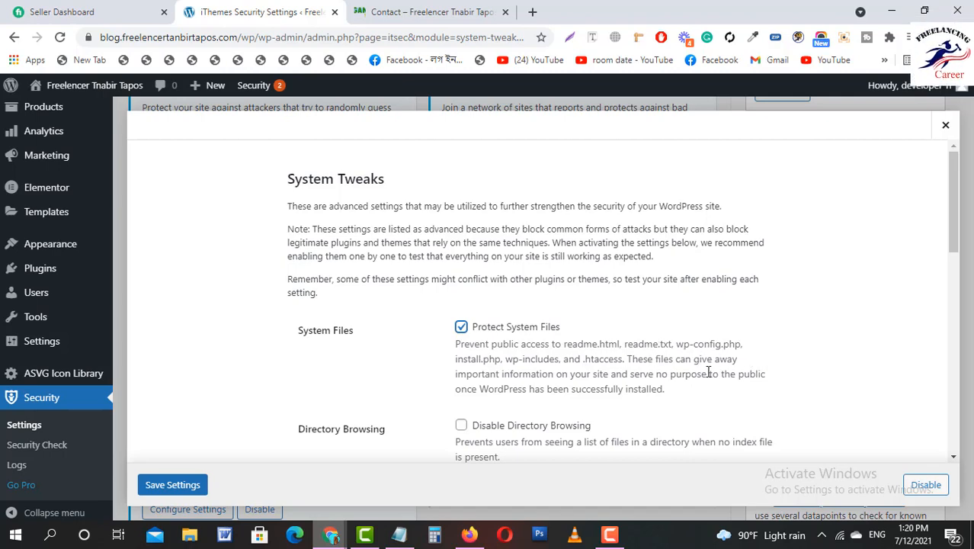
scroll(577, 349, "down", 2)
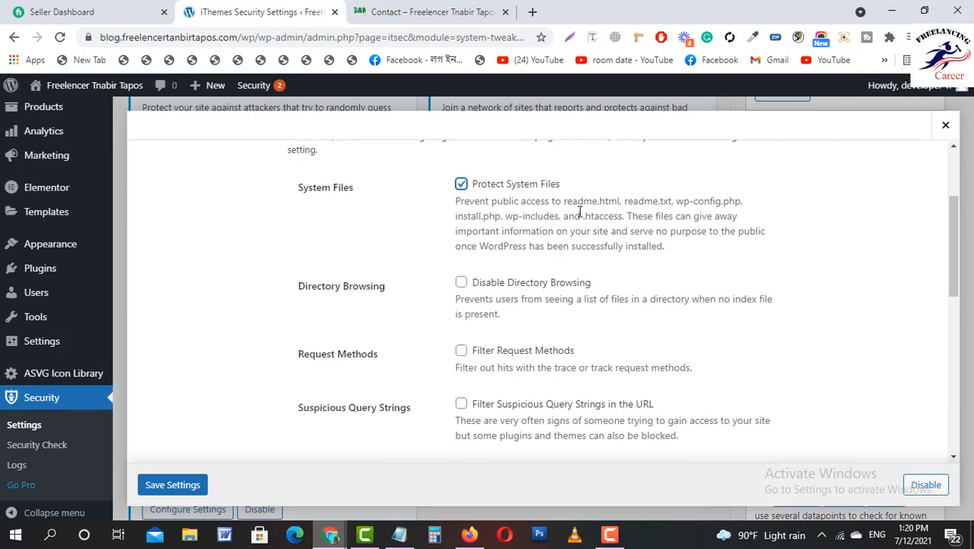
Load the site's homepage in a new tab and begin editing its address.
left_click(533, 12)
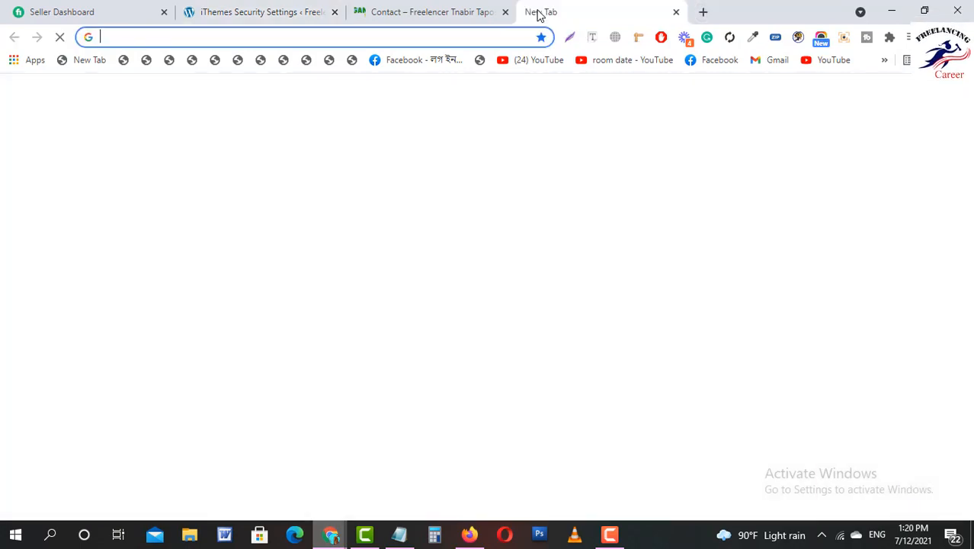
type("freelencertanbirtapos.com")
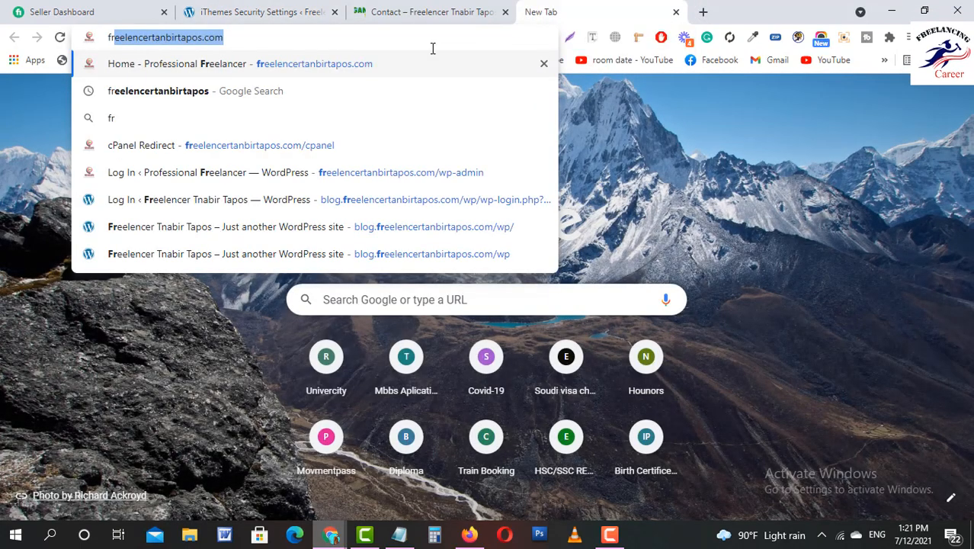
key("Return")
left_click(270, 36)
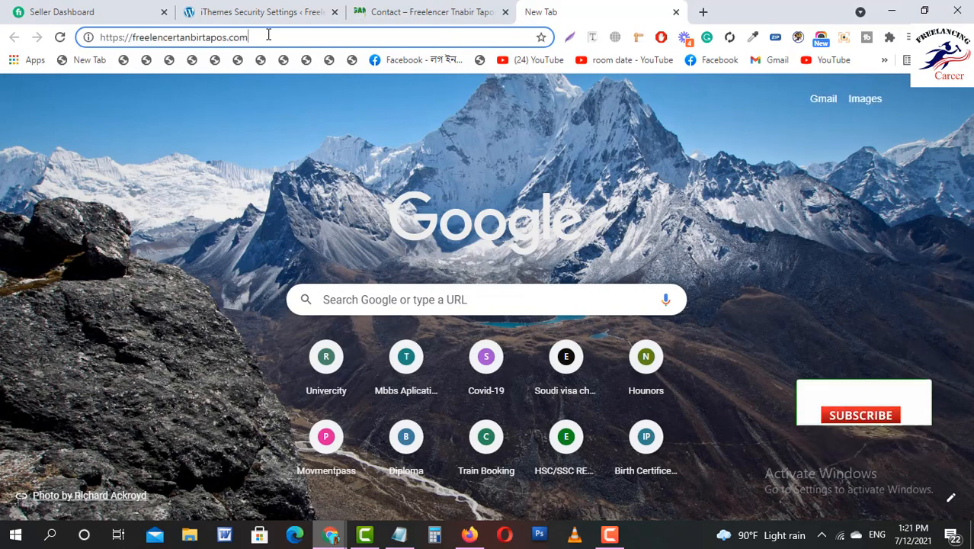
type("/wp")
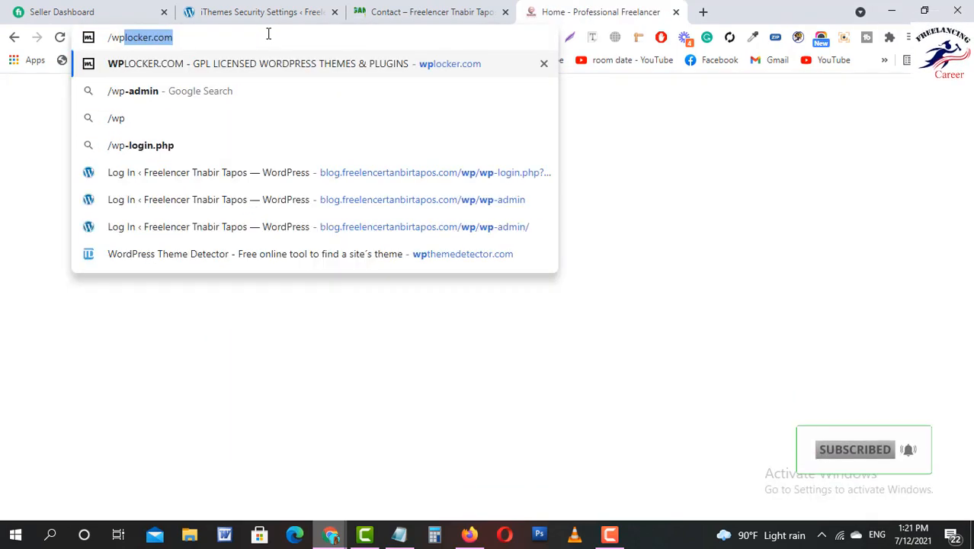
key("ctrl+a")
type("fr")
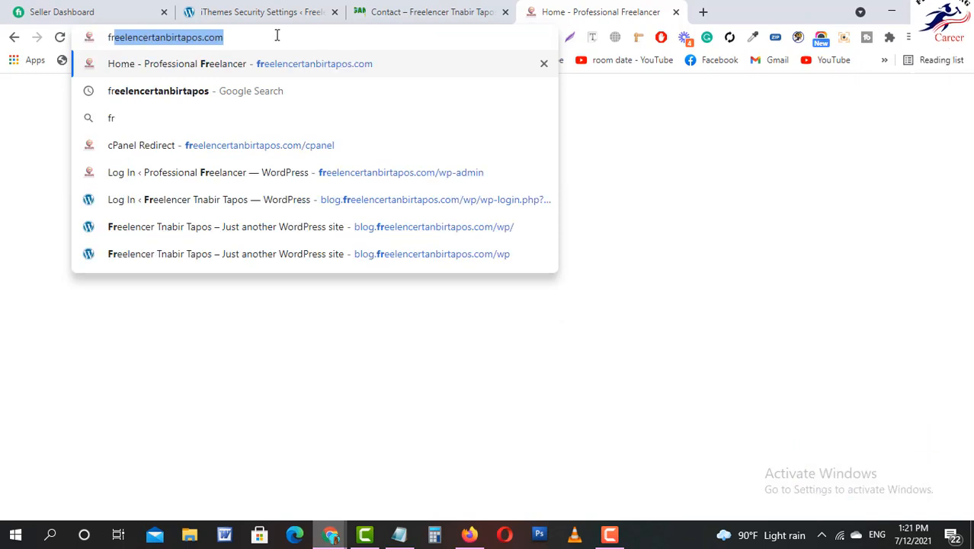
key("Return")
left_click(270, 37)
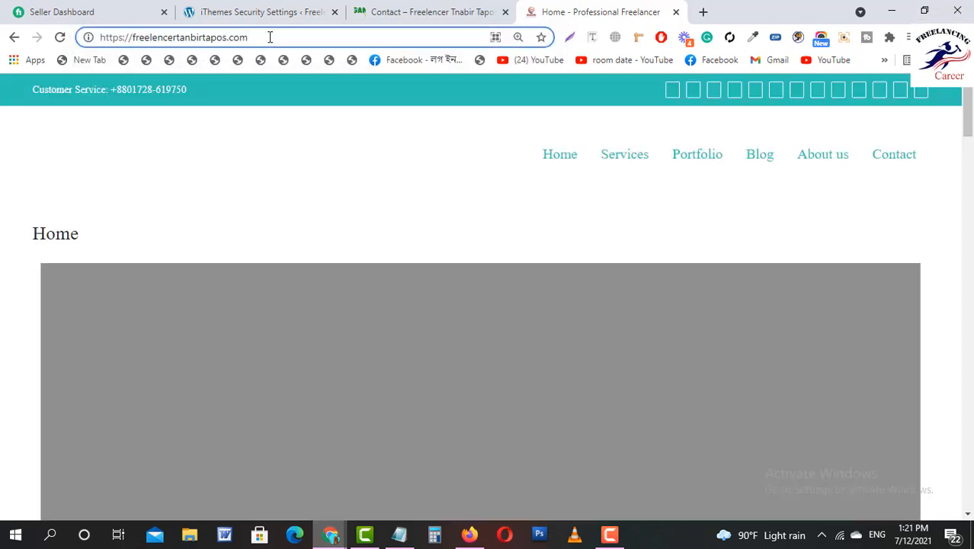
type("/")
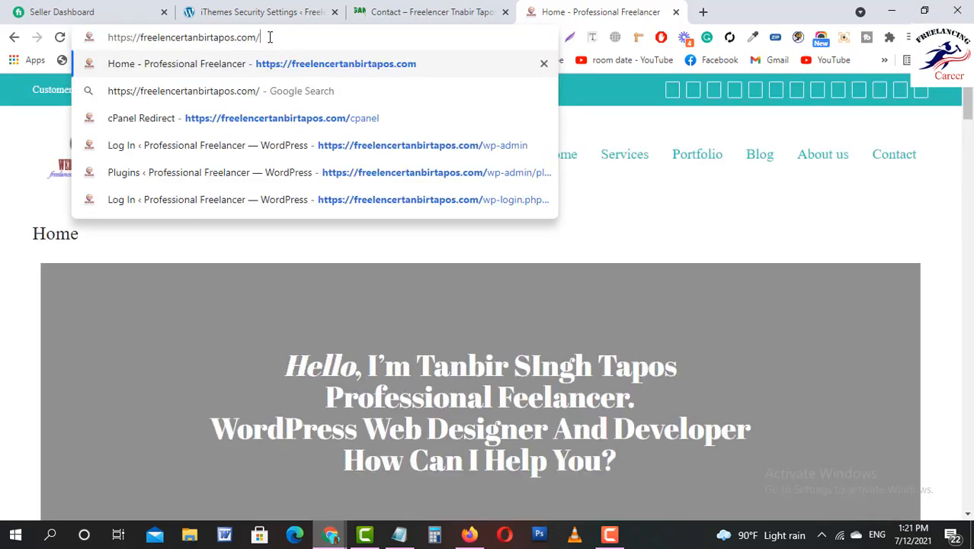
Flip between the Contact and iThemes tabs, then load the mistyped wp-contant address.
left_click(432, 13)
left_click(259, 13)
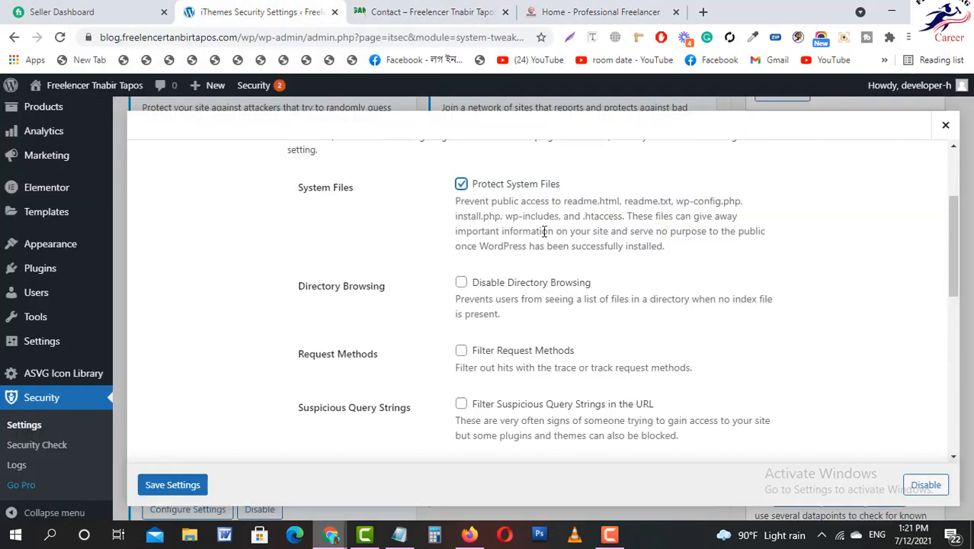
left_click(598, 12)
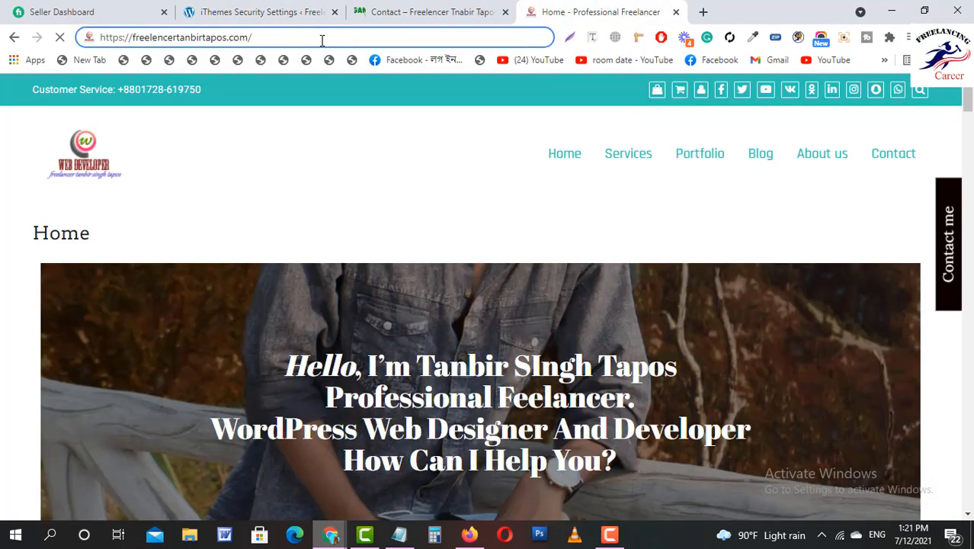
type("w")
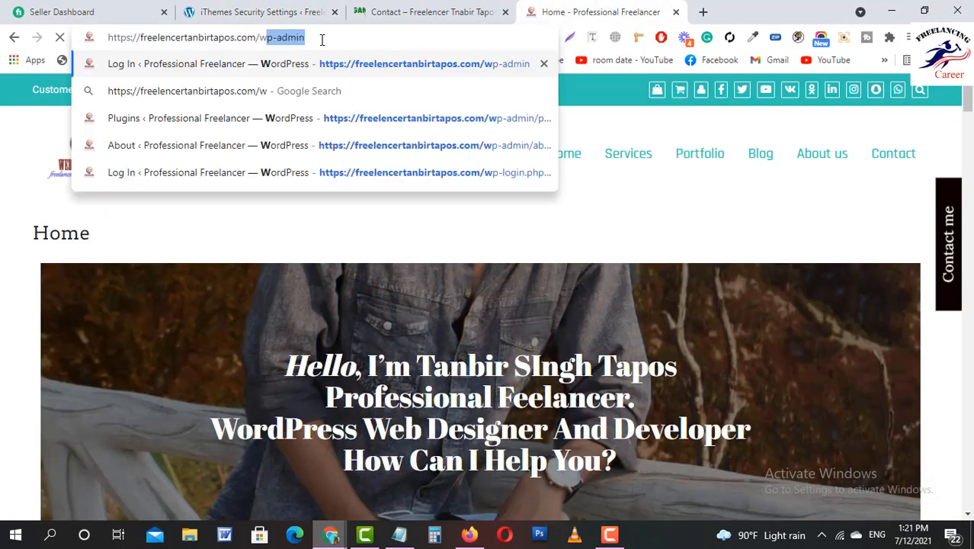
type("p-cont")
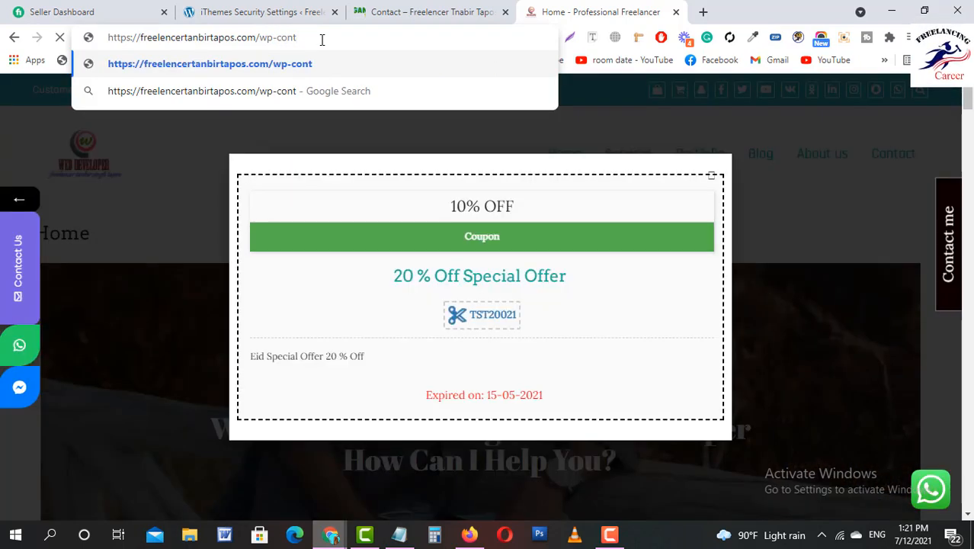
type("ant")
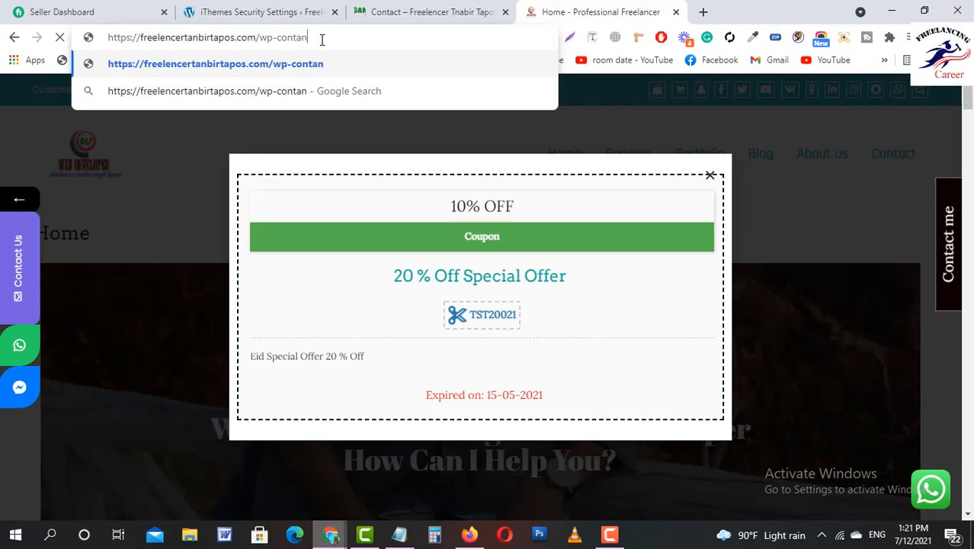
key("Return")
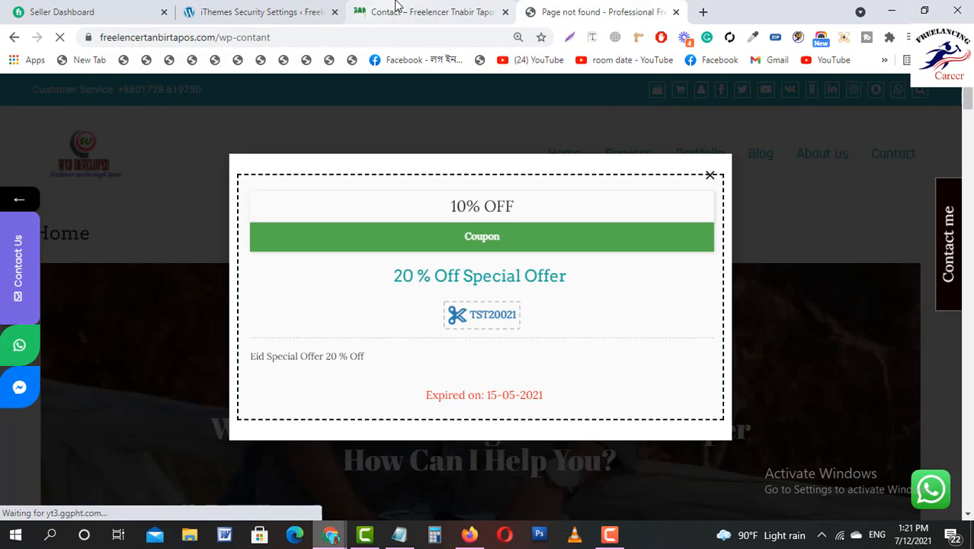
Cycle through the tabs and close the wp-contant page-not-found tab.
left_click(395, 7)
left_click(260, 9)
left_click(585, 10)
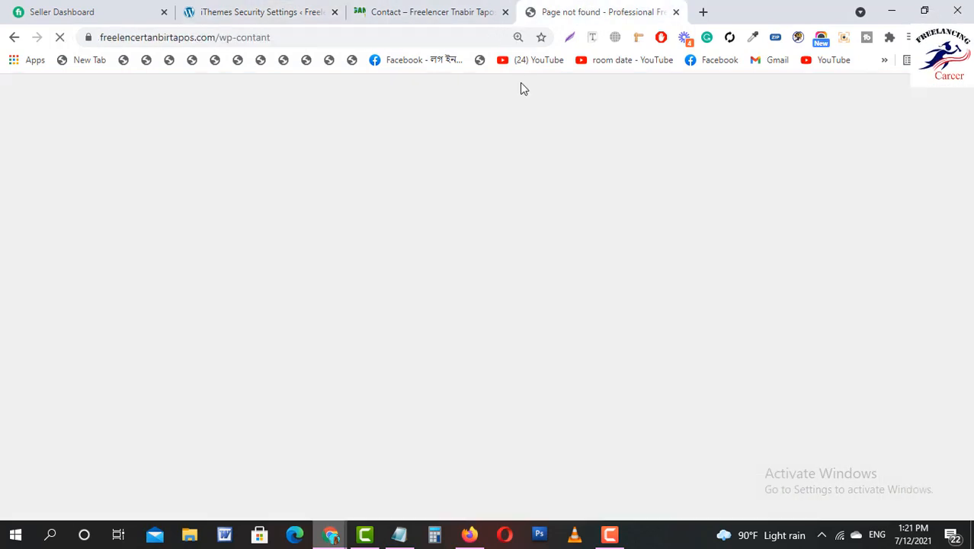
left_click(676, 12)
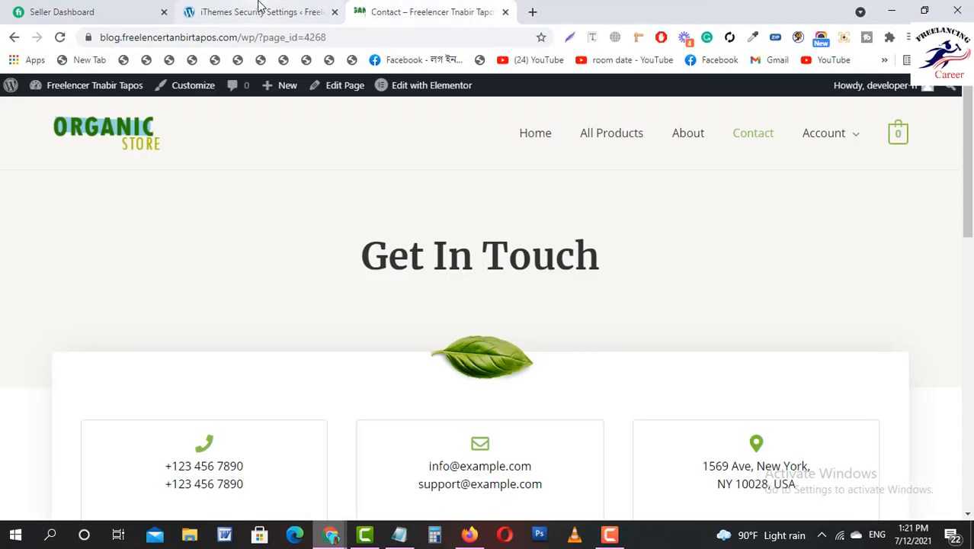
In System Tweaks, disable directory browsing, filter suspicious URL query strings, and save.
left_click(257, 9)
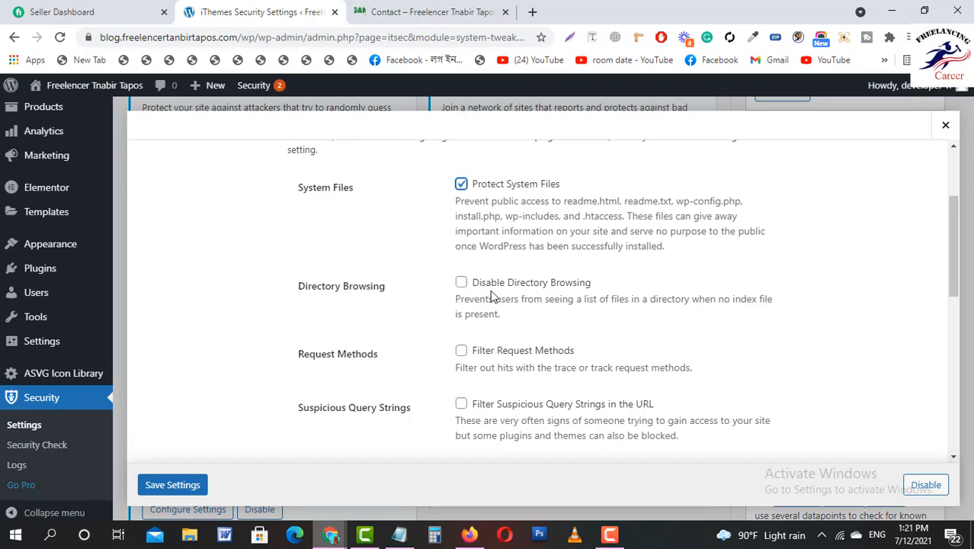
left_click(461, 282)
scroll(492, 297, "down", 2)
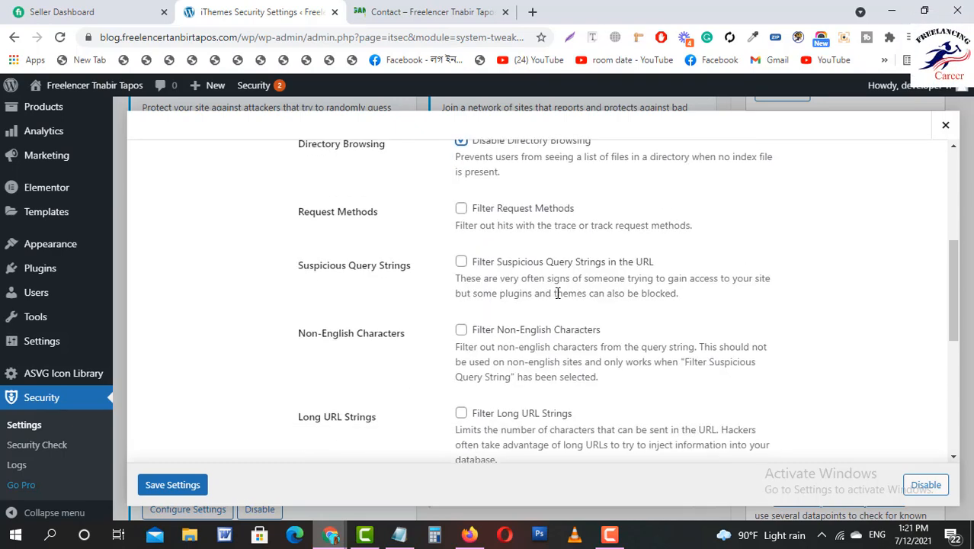
left_click(461, 261)
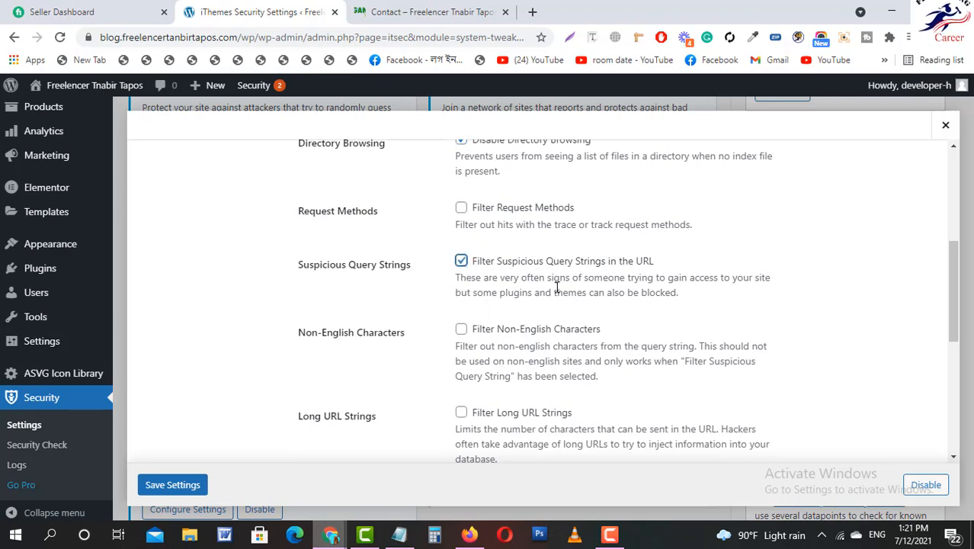
scroll(561, 285, "down", 2)
scroll(544, 311, "up", 6)
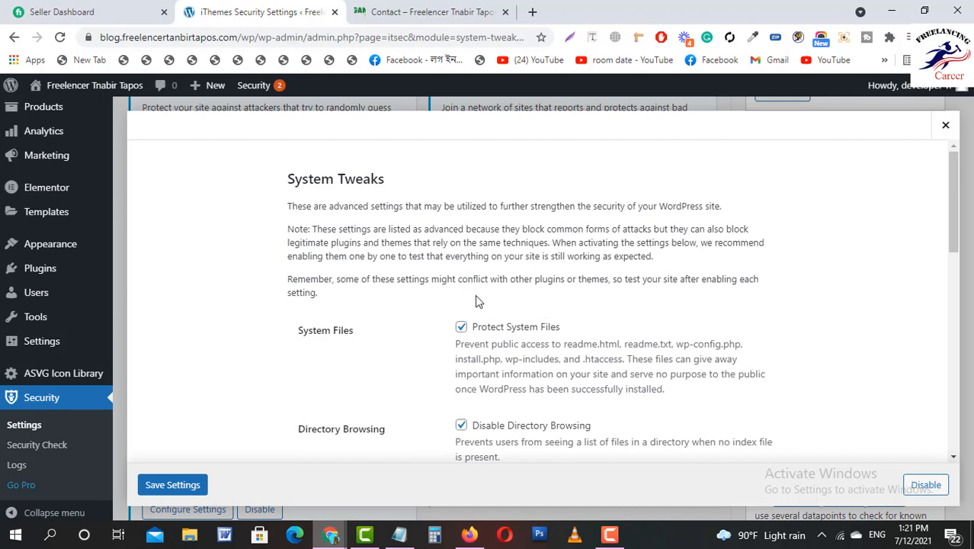
scroll(480, 301, "down", 1)
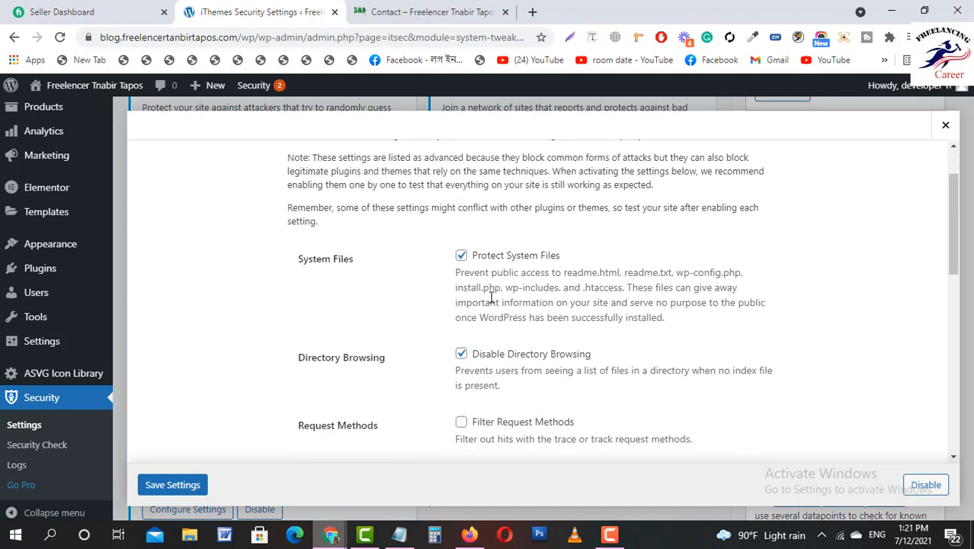
scroll(548, 313, "down", 8)
scroll(546, 335, "up", 3)
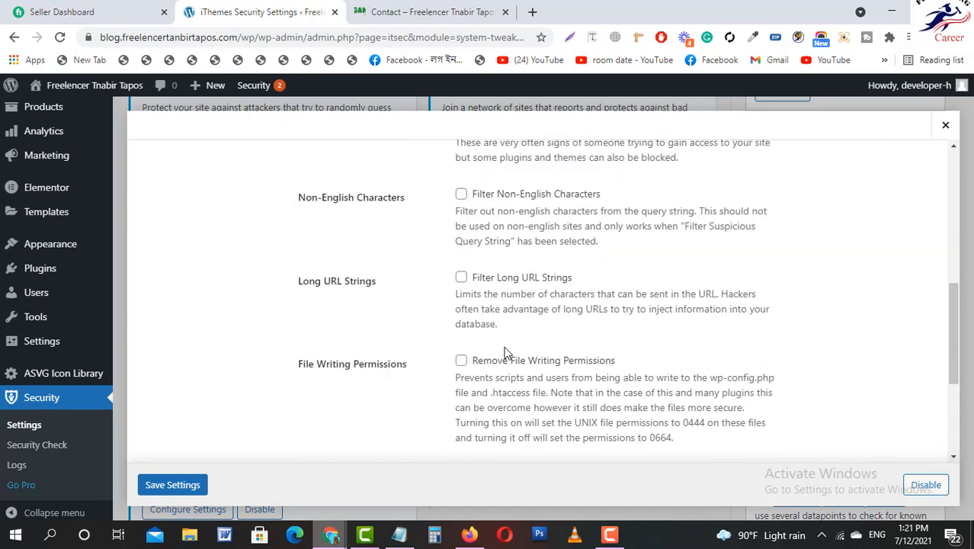
scroll(544, 368, "up", 4)
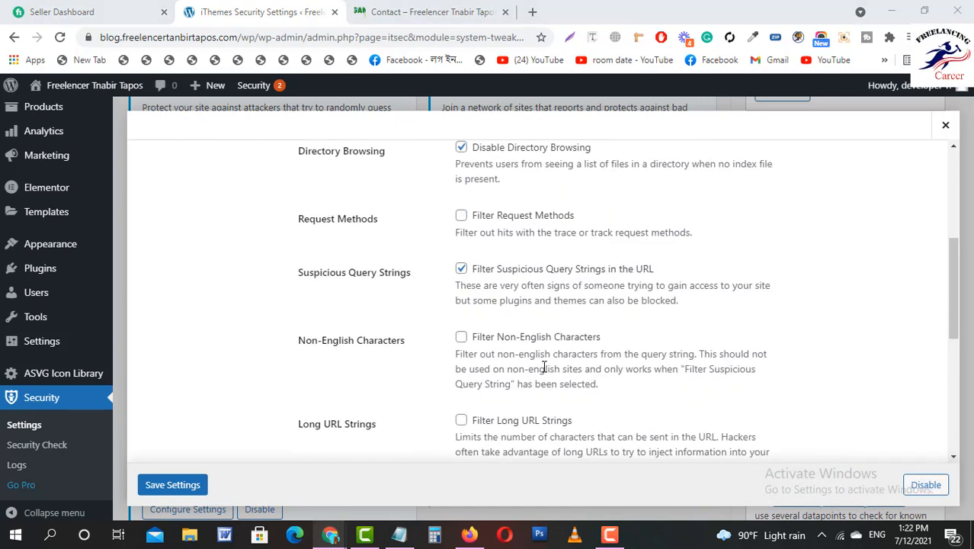
scroll(543, 368, "down", 7)
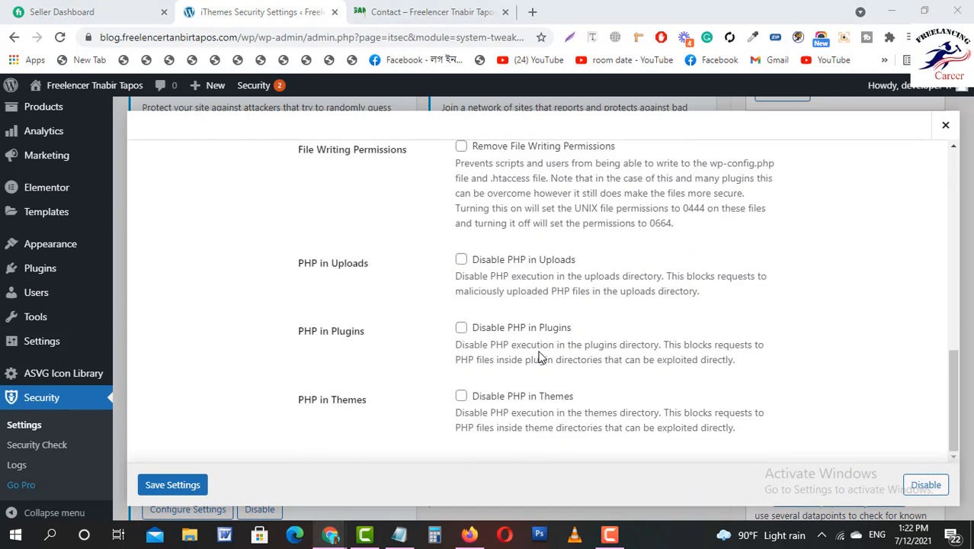
left_click(176, 490)
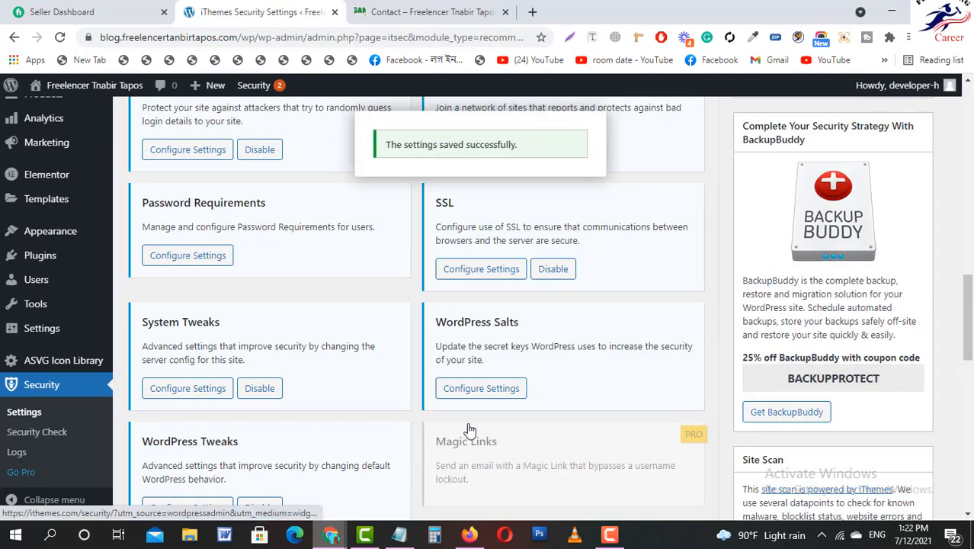
Regenerate the WordPress salts from the Salts settings, then log back into the admin Dashboard.
left_click(472, 390)
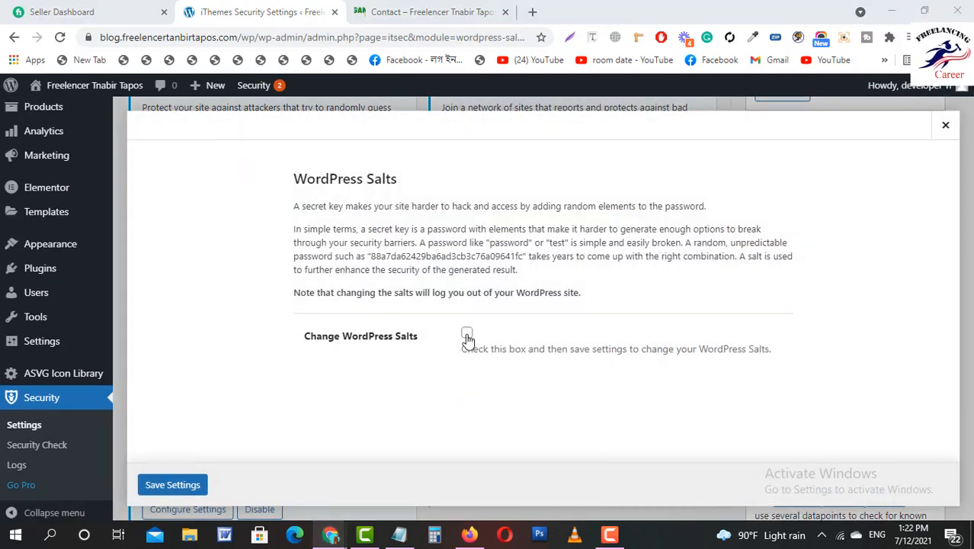
left_click(466, 334)
left_click(160, 486)
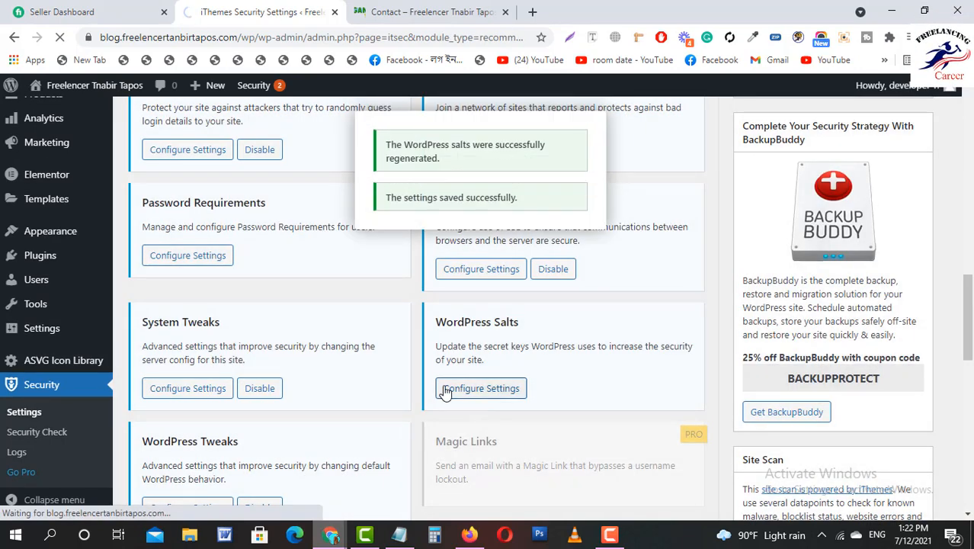
scroll(450, 361, "down", 3)
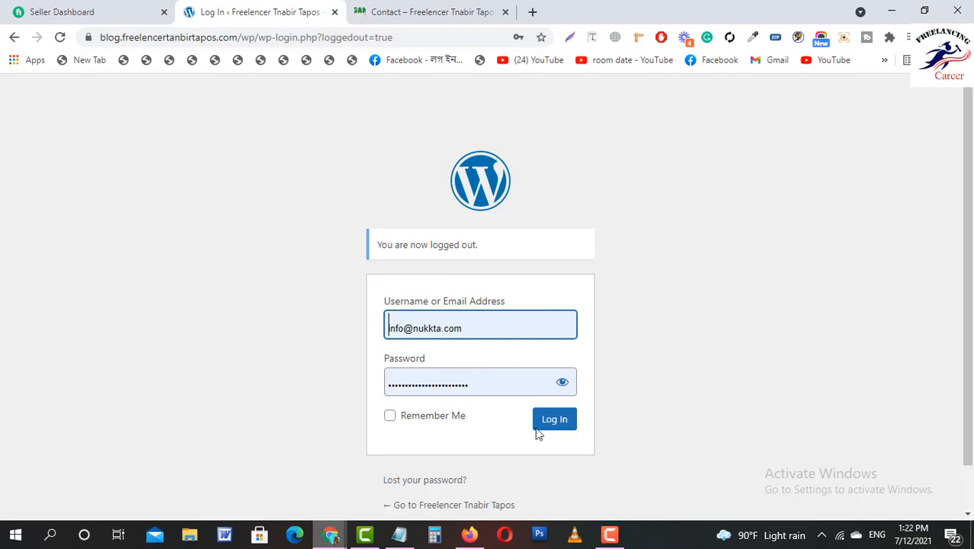
left_click(555, 421)
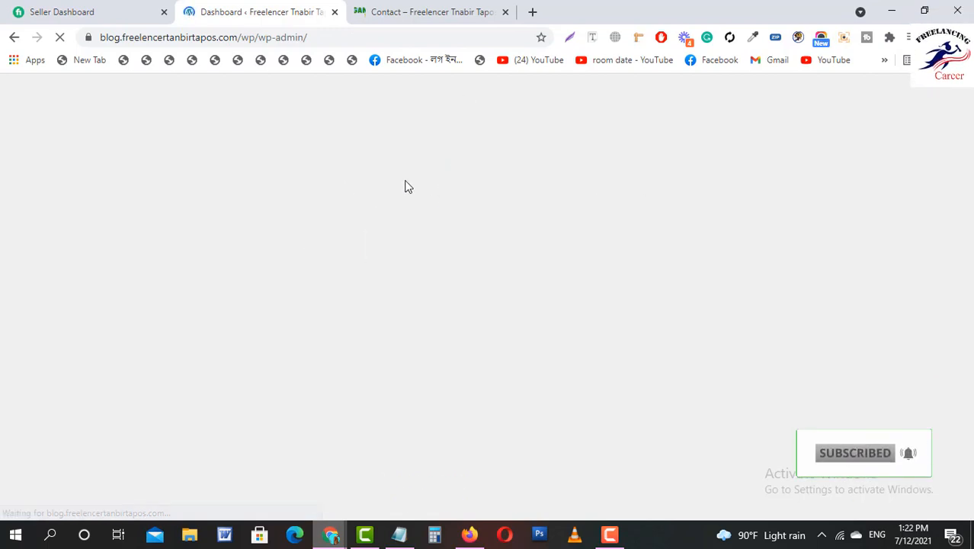
scroll(381, 251, "down", 4)
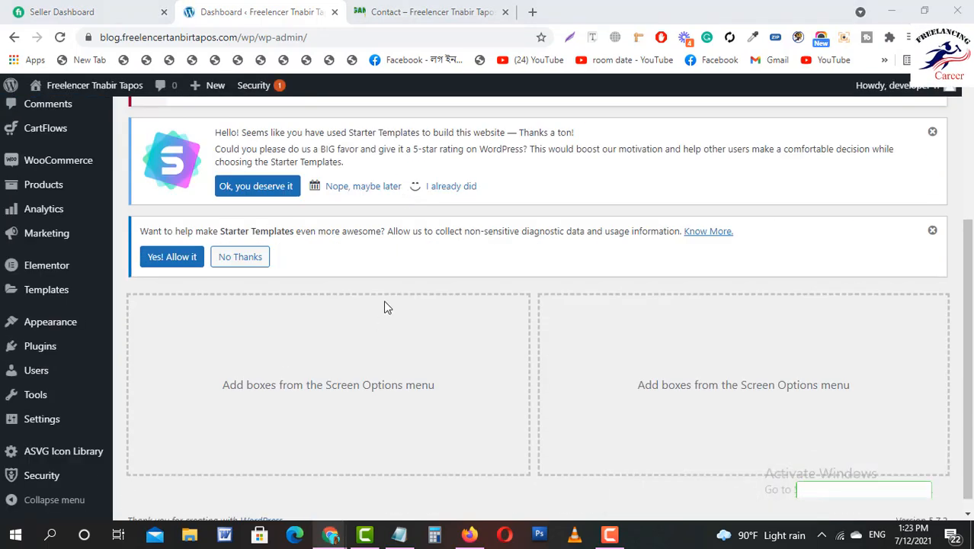
scroll(351, 270, "up", 1)
scroll(351, 270, "down", 2)
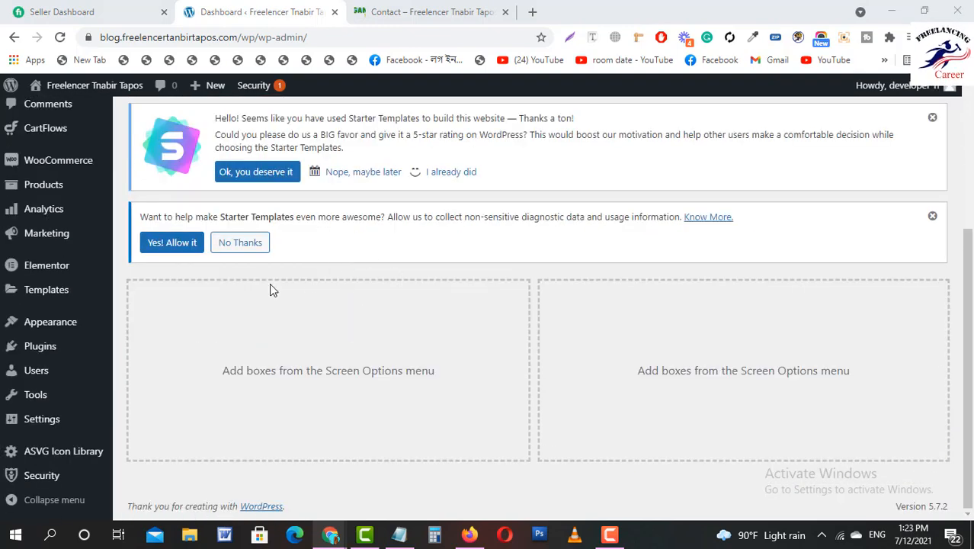
scroll(281, 286, "up", 4)
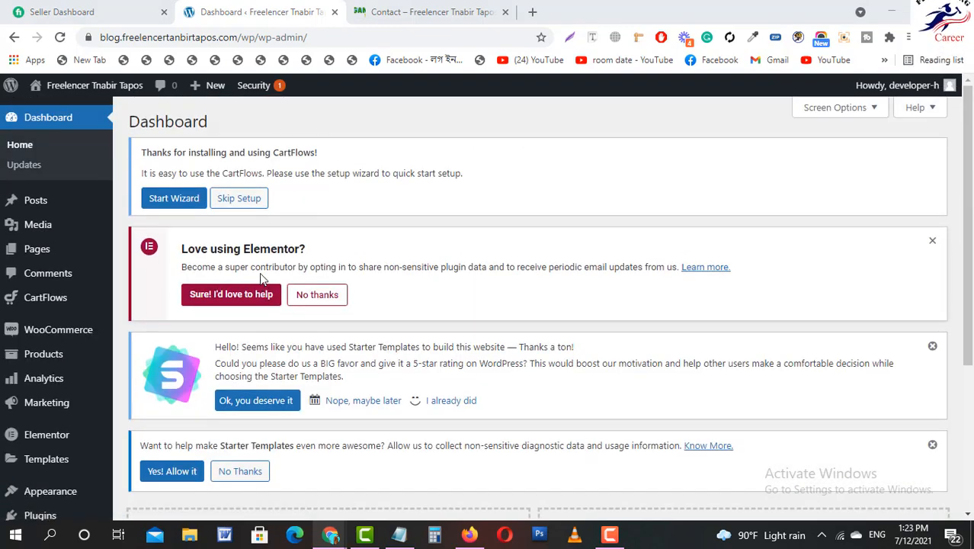
scroll(261, 293, "down", 4)
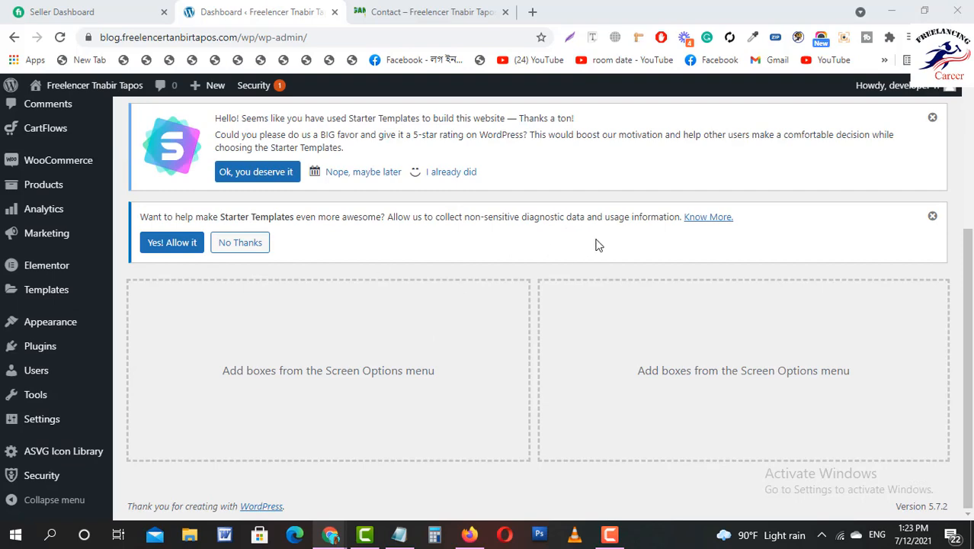
scroll(278, 298, "up", 3)
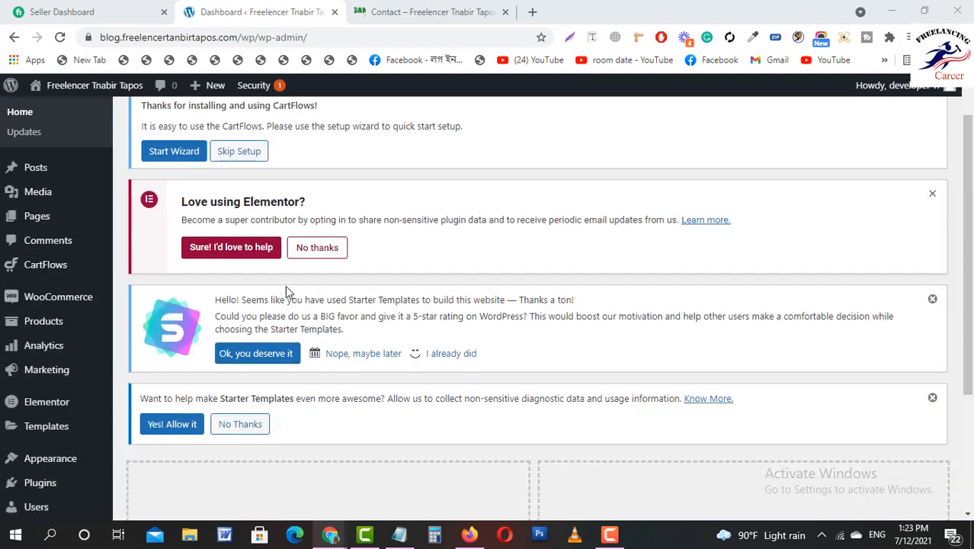
scroll(285, 285, "down", 3)
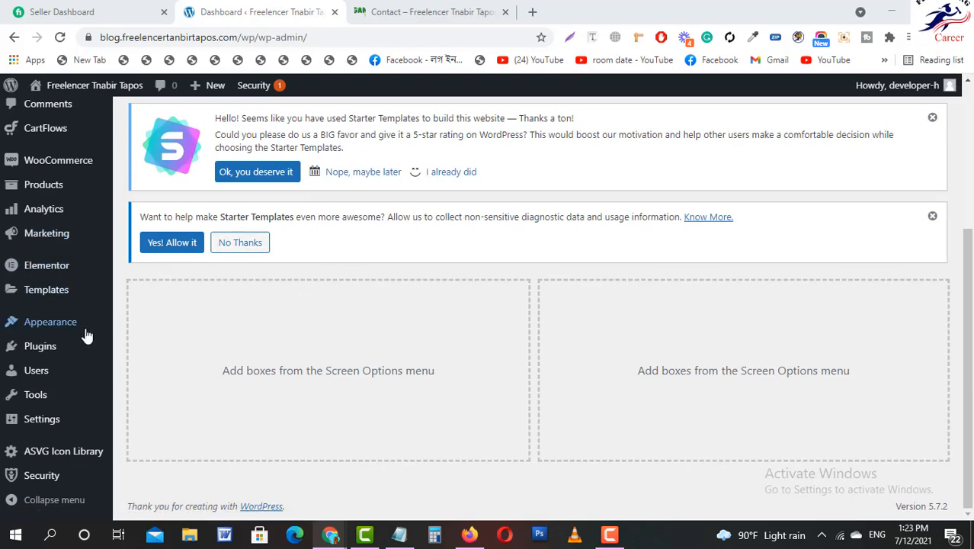
scroll(192, 331, "up", 3)
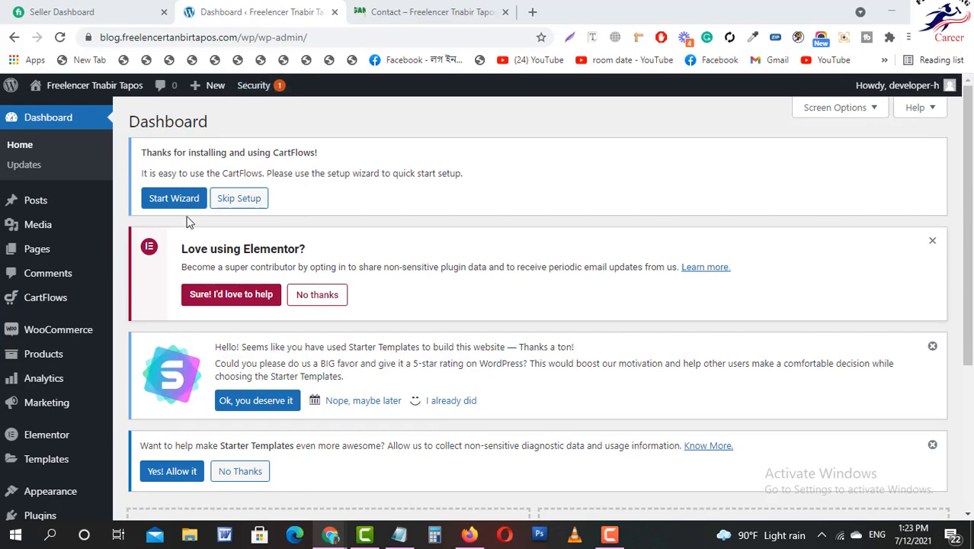
scroll(124, 251, "down", 3)
scroll(71, 329, "up", 3)
mouse_move(163, 324)
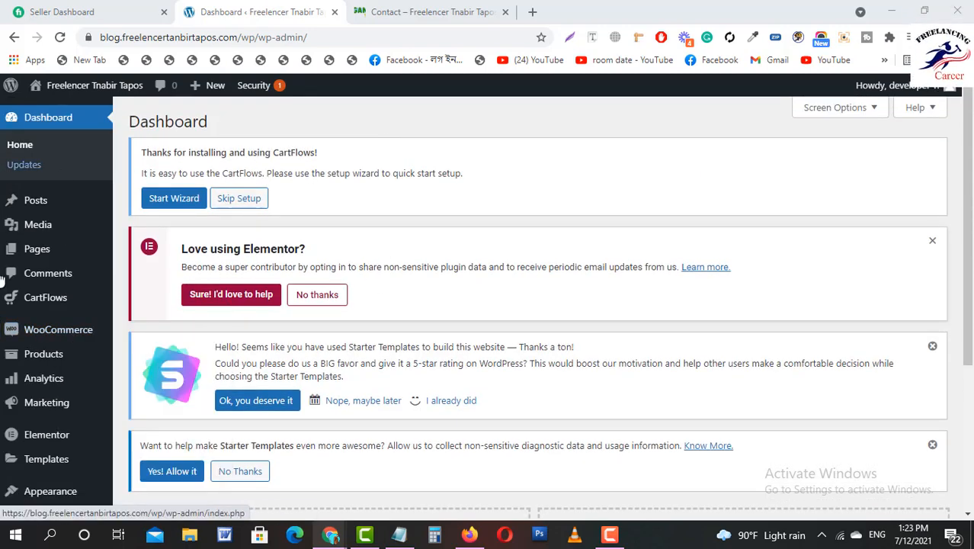
scroll(46, 402, "down", 3)
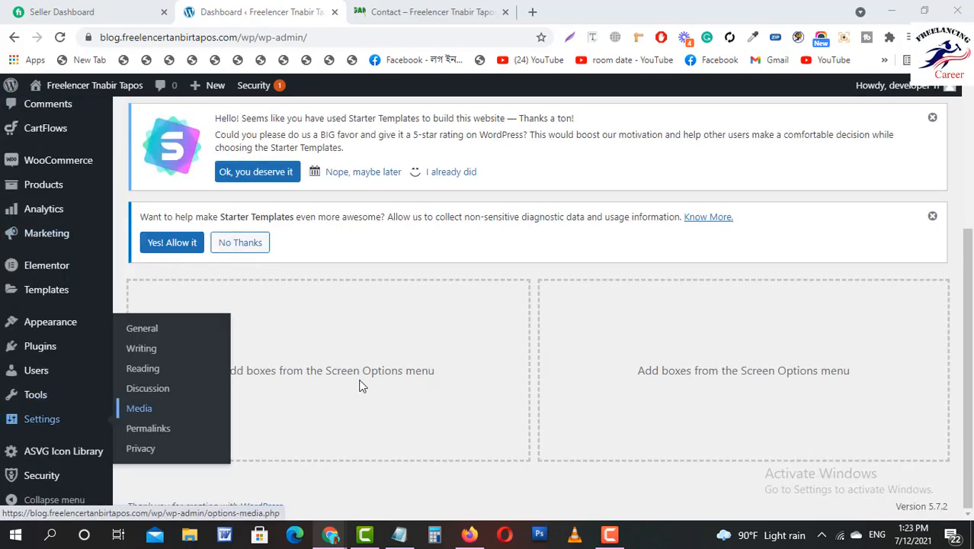
scroll(317, 340, "up", 3)
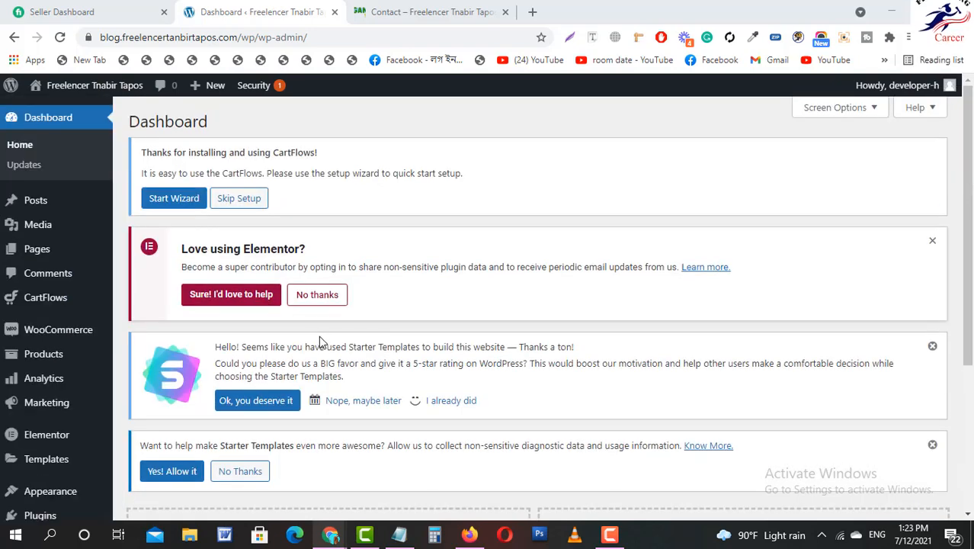